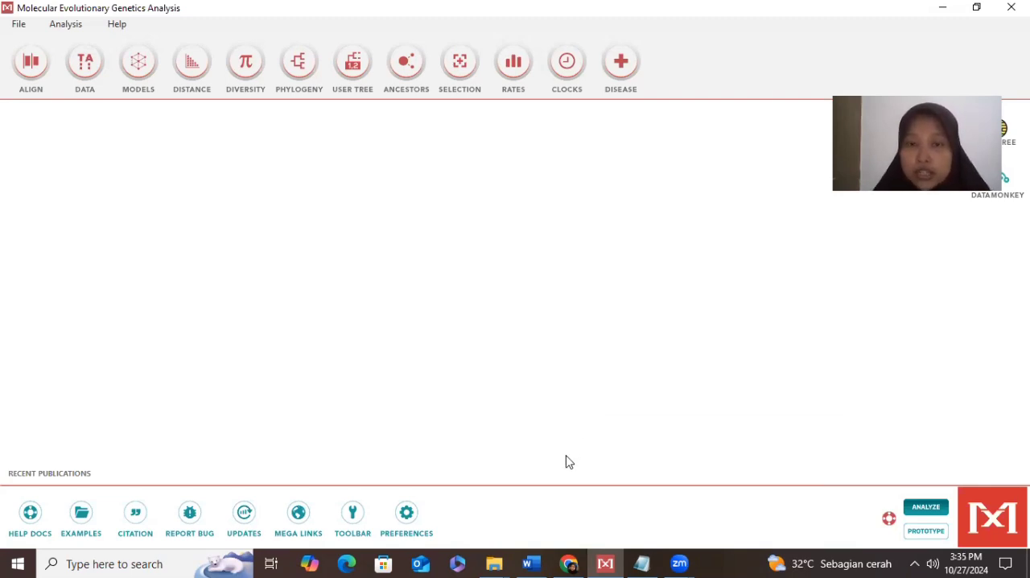
- Switch to the Word document and review the list of four fish species and their COI sequences
left_click(530, 562)
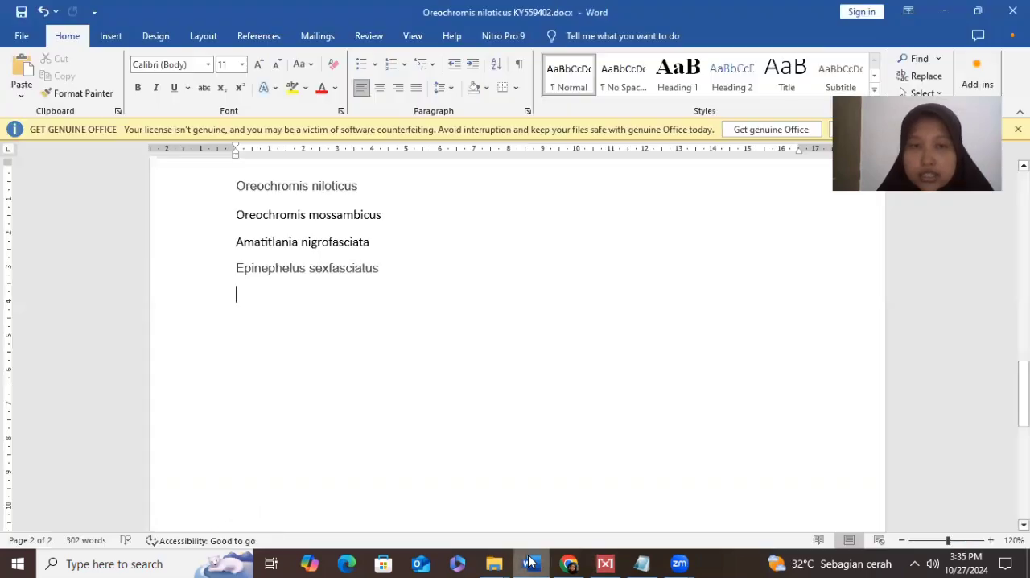
left_click(414, 276)
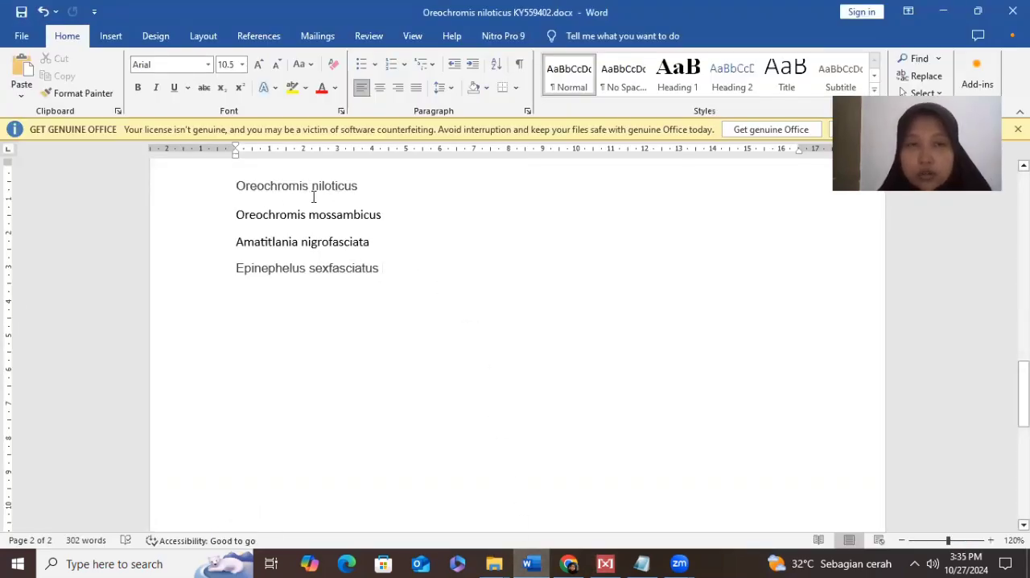
left_click(370, 187)
left_click(393, 214)
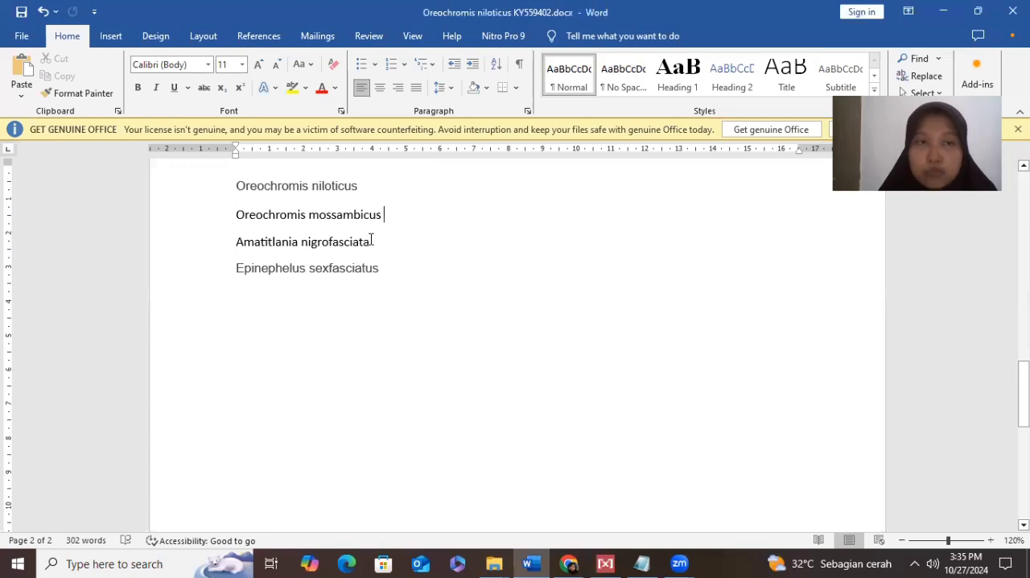
left_click(372, 243)
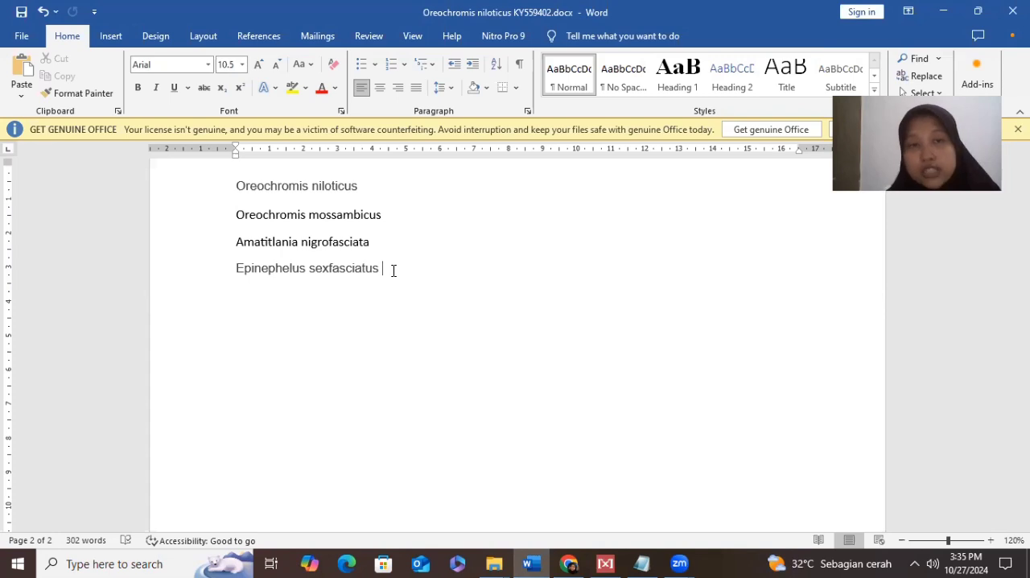
left_click(366, 190)
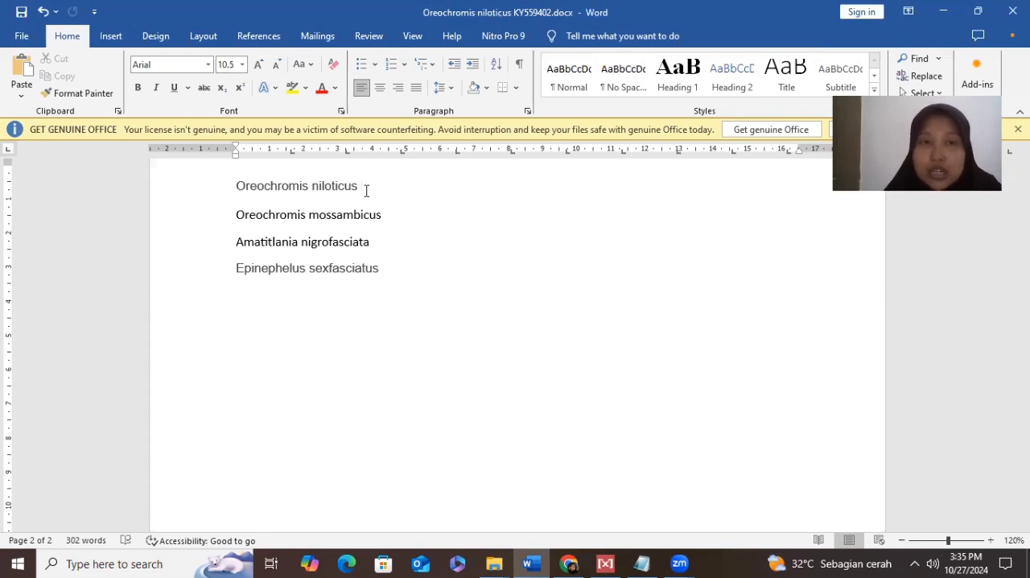
scroll(366, 190, "up", 10)
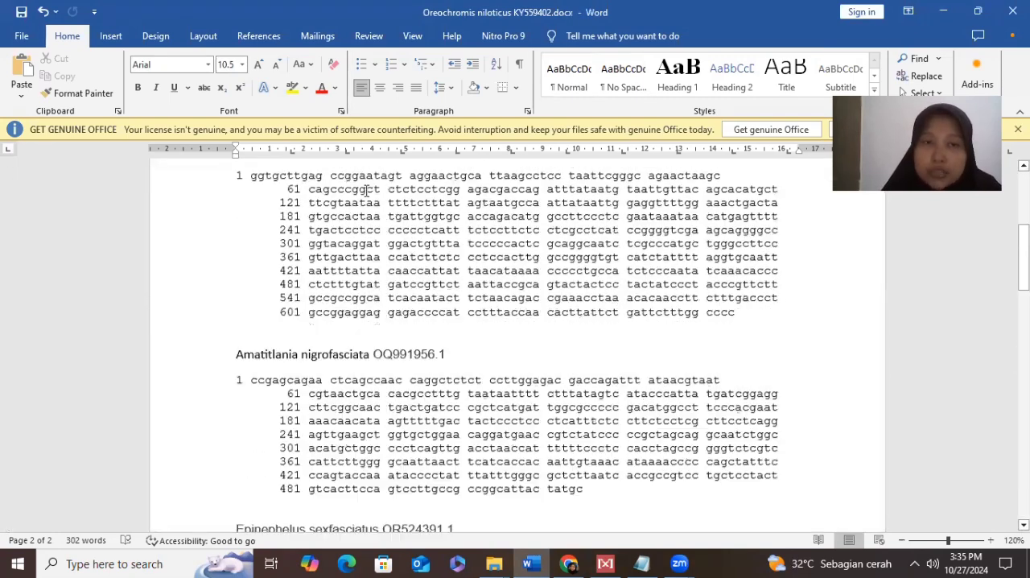
scroll(327, 276, "down", 2)
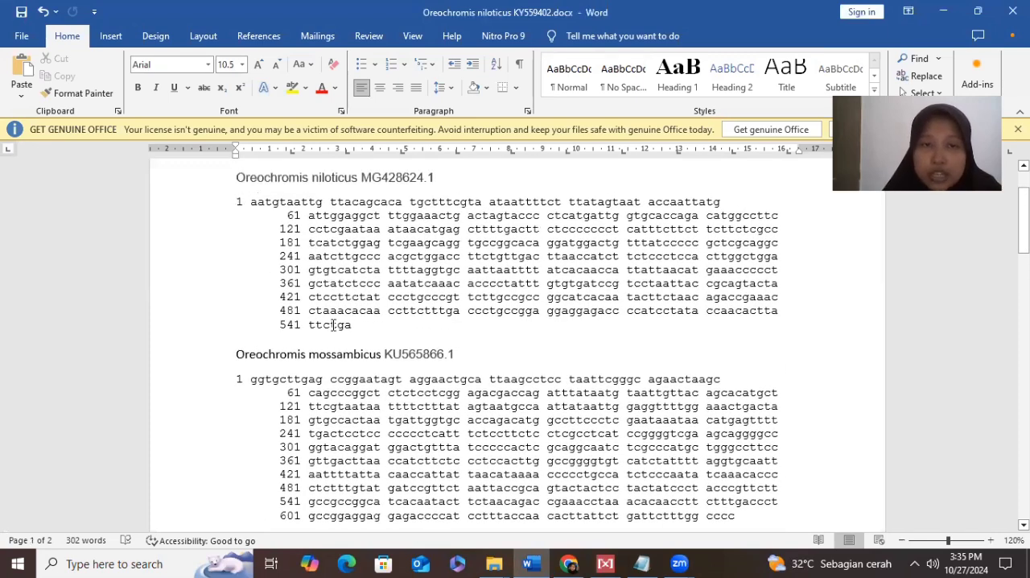
- Switch to Chrome, search Google for "ncbi" and open the National Center for Biotechnology Information website
left_click(571, 563)
left_click(440, 313)
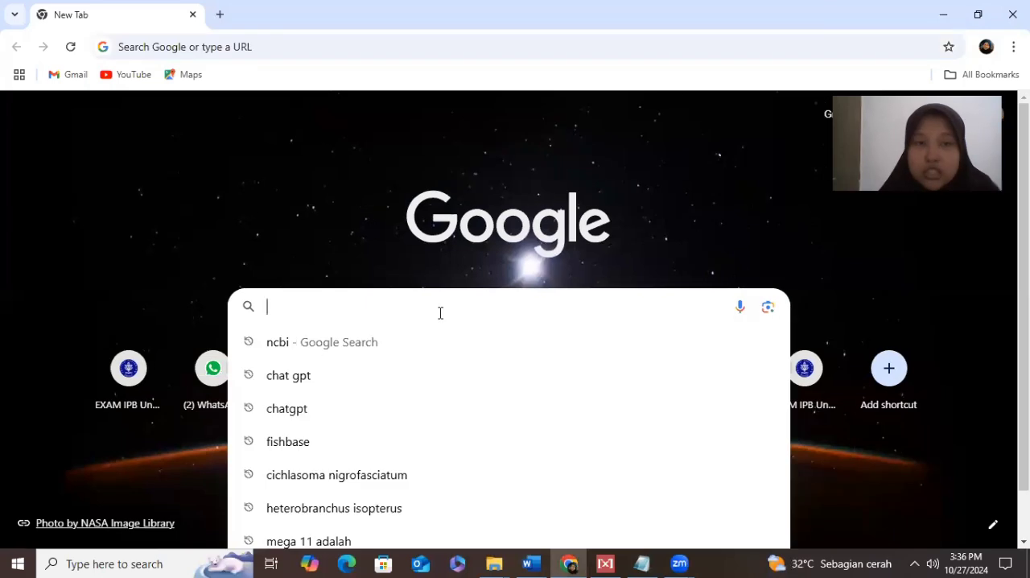
type("ncn")
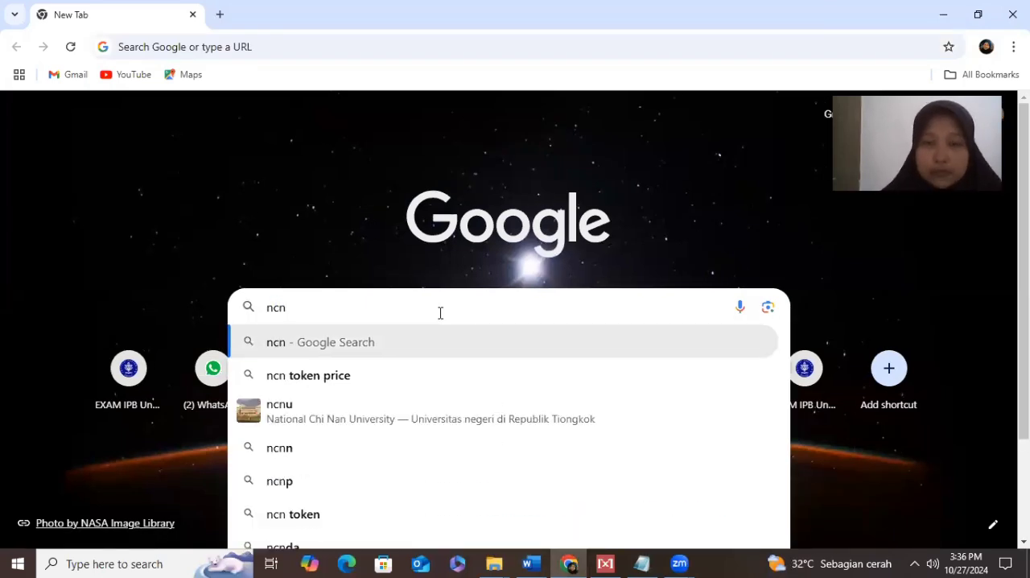
key("BackSpace")
type("bi")
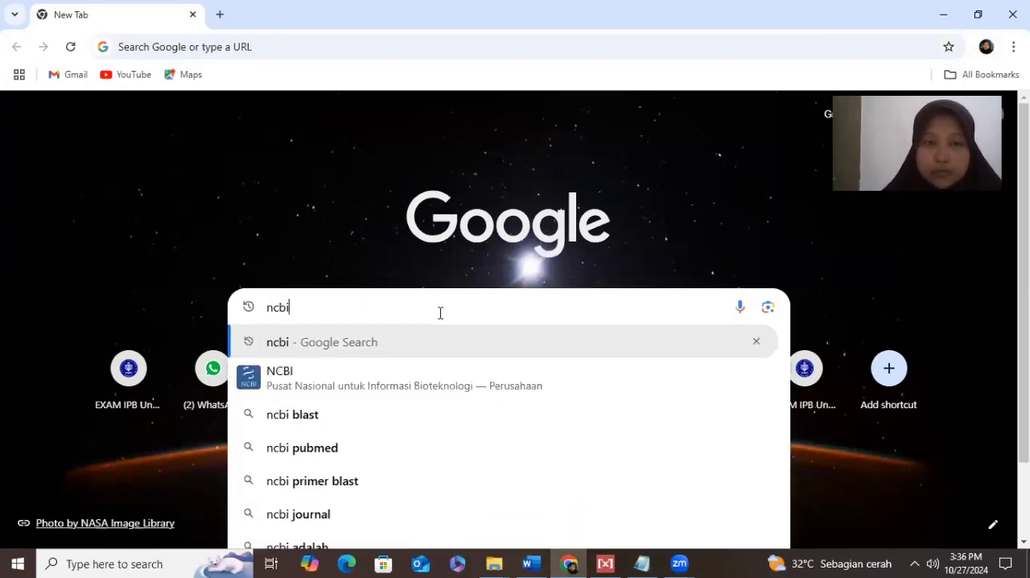
key("Return")
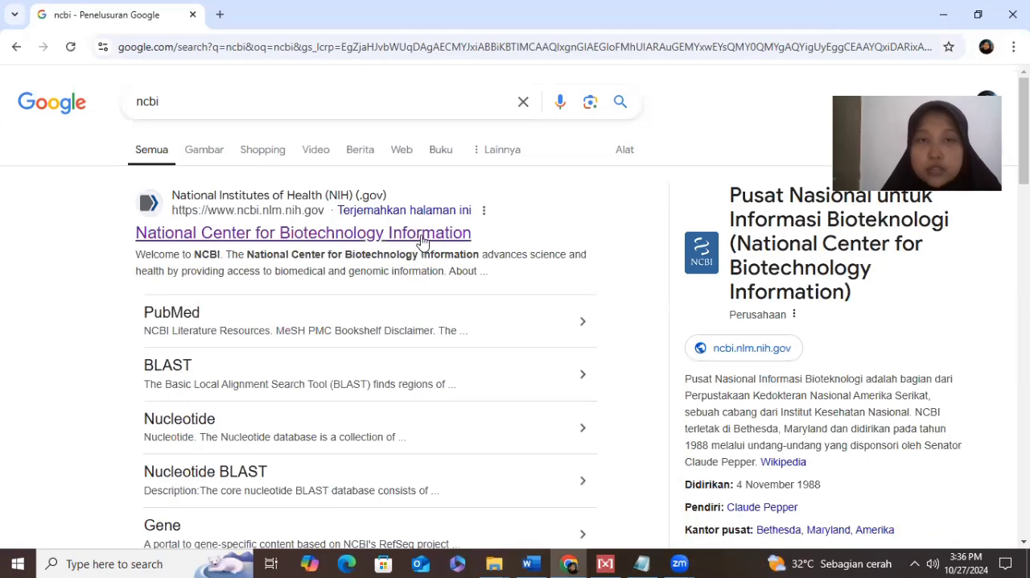
left_click(422, 239)
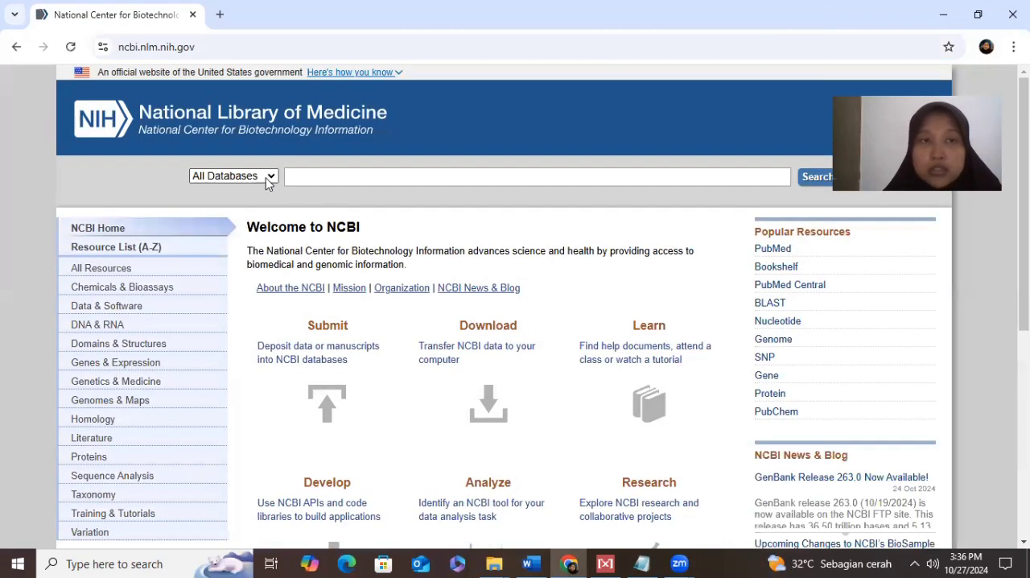
- Set the NCBI search database to Nucleotide
left_click(268, 179)
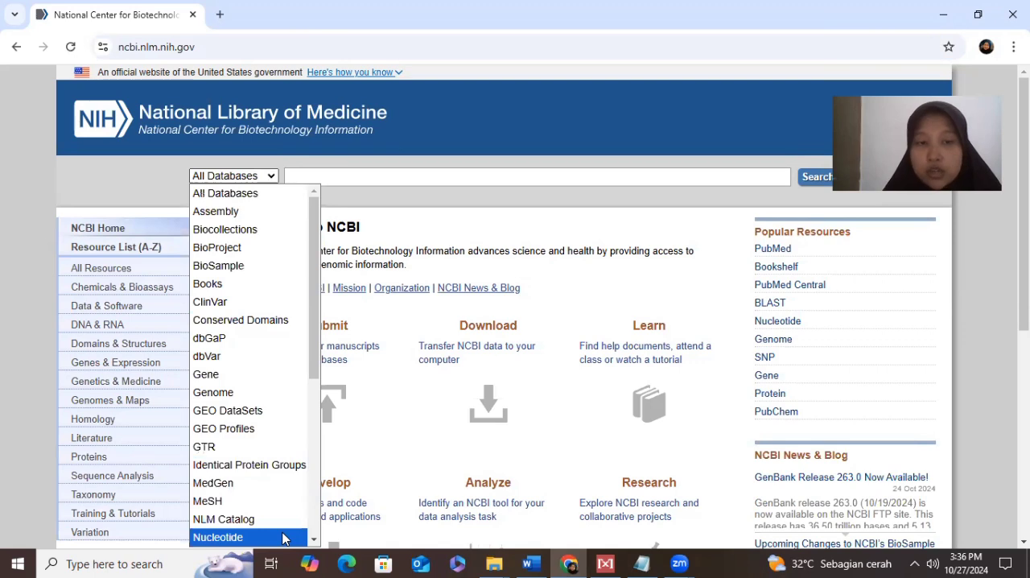
left_click(284, 539)
left_click(311, 179)
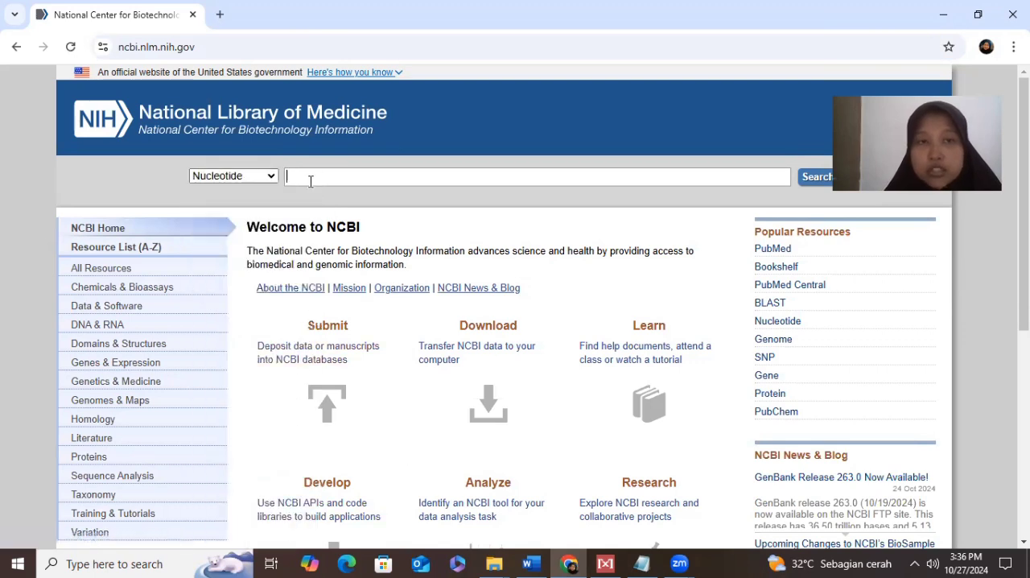
- Copy the species name Oreochromis niloticus from the Word document and search the NCBI Nucleotide database for it
left_click(532, 564)
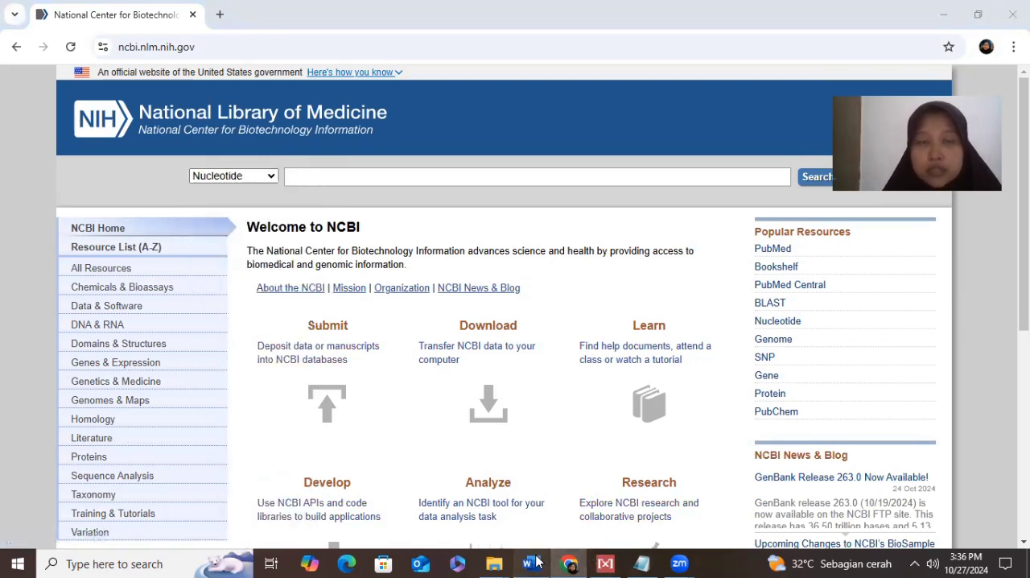
left_click(237, 177)
left_click_drag(236, 177, 354, 178)
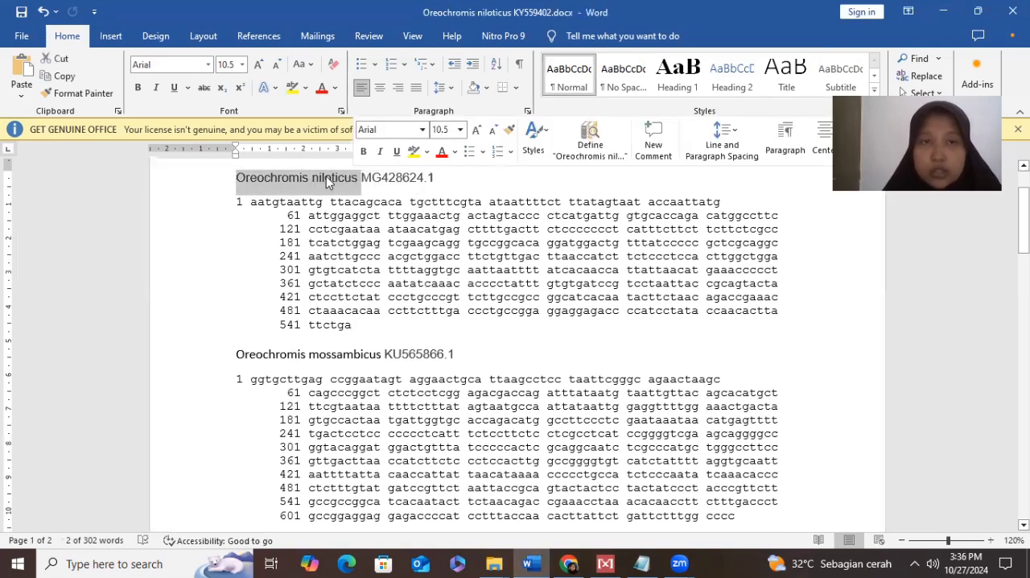
right_click(326, 177)
left_click(361, 231)
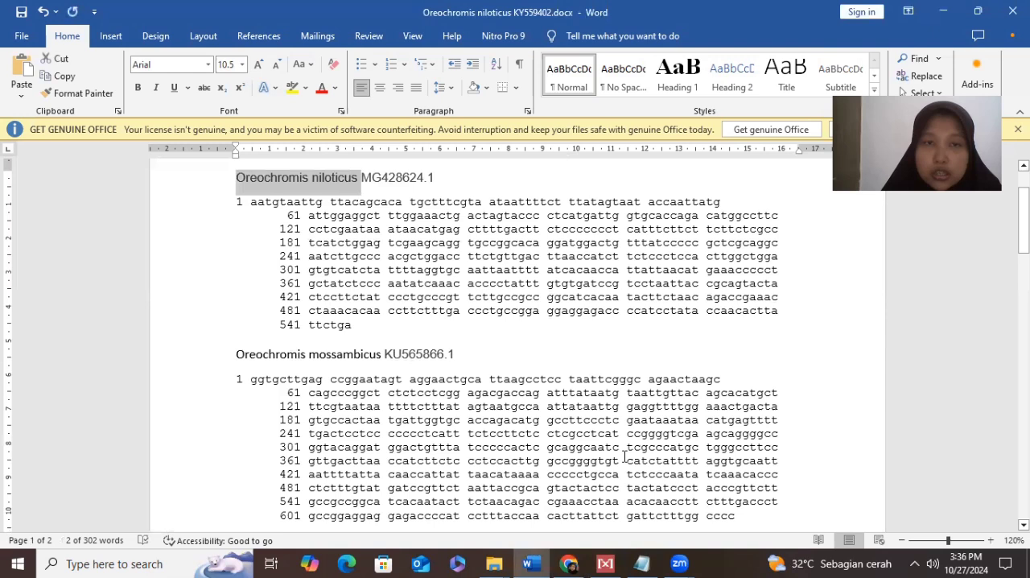
left_click(605, 563)
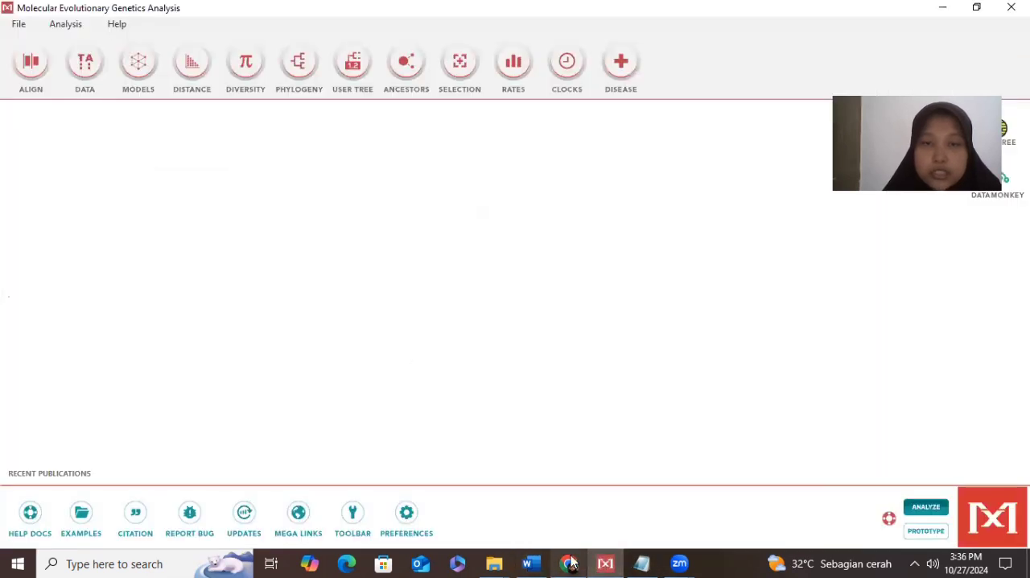
left_click(570, 564)
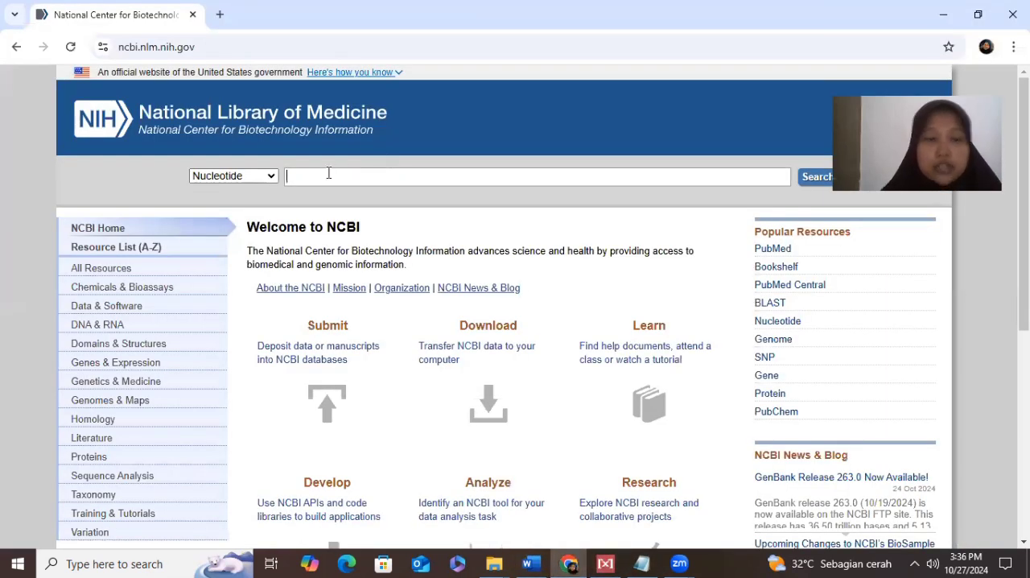
key("ctrl+v")
key("Return")
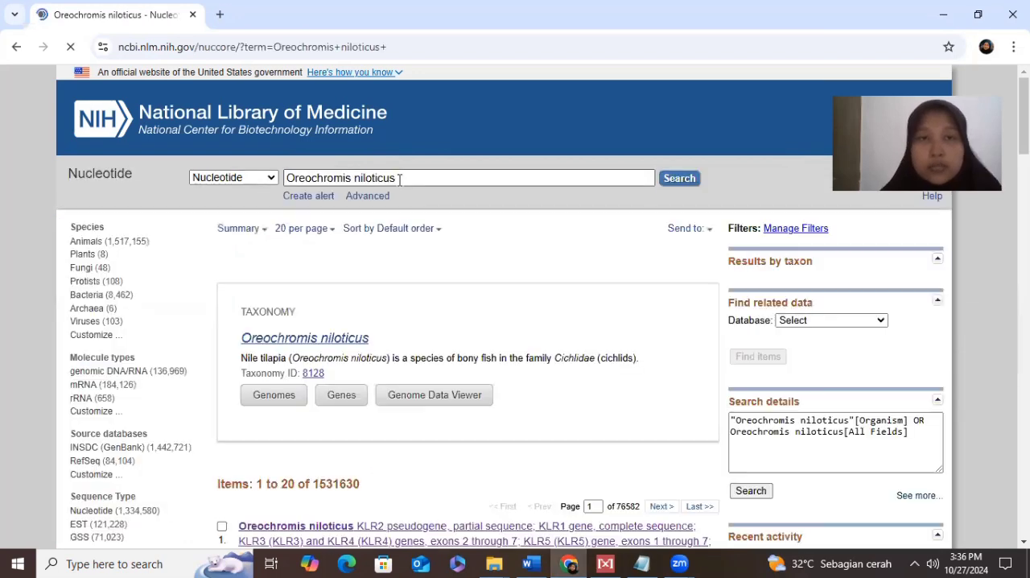
- Refine the search to "Oreochromis niloticus COI" and open the haplotype 2 cytochrome oxidase subunit 1 record MG428624.1
type("COI")
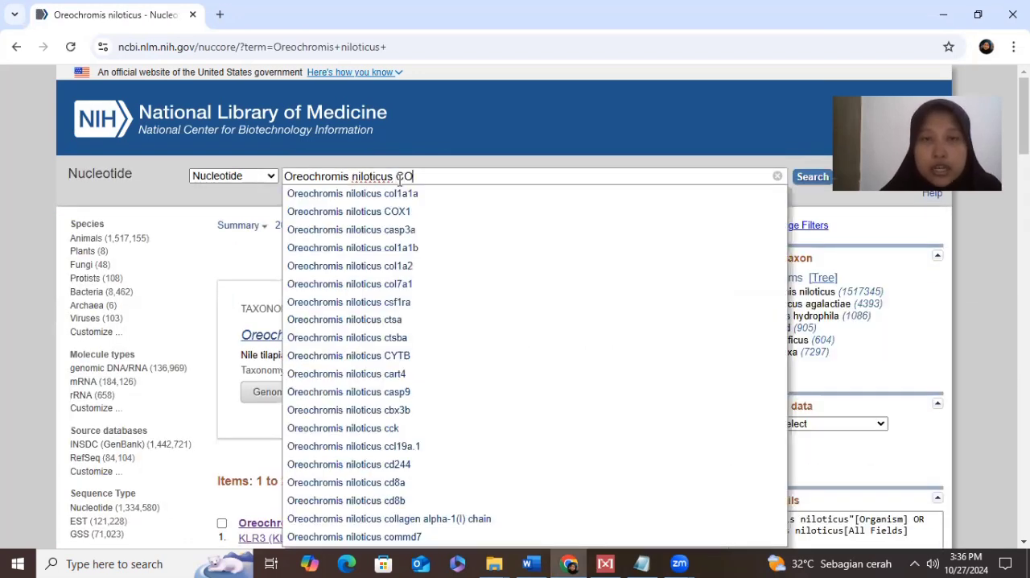
left_click(822, 178)
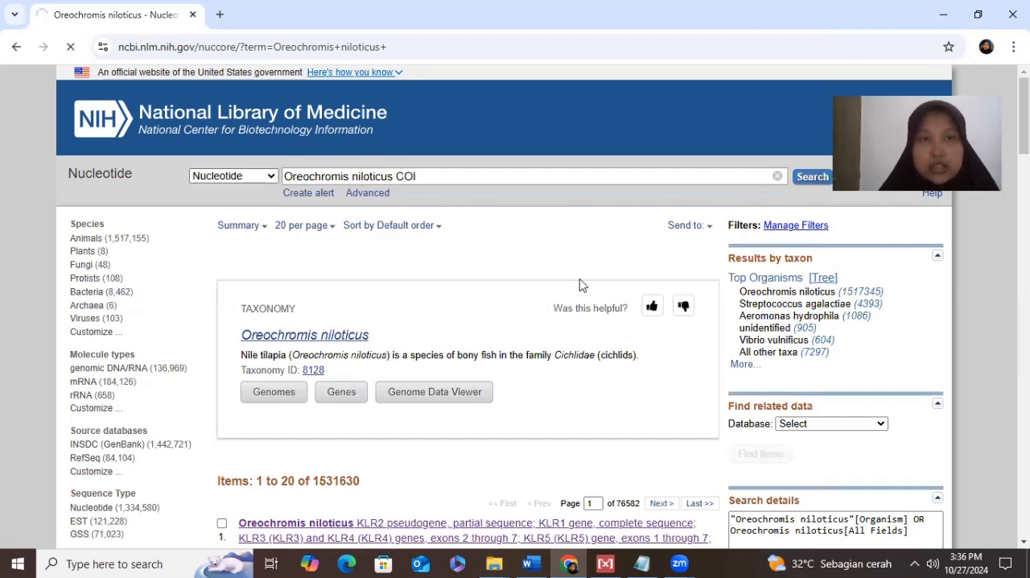
scroll(579, 286, "down", 4)
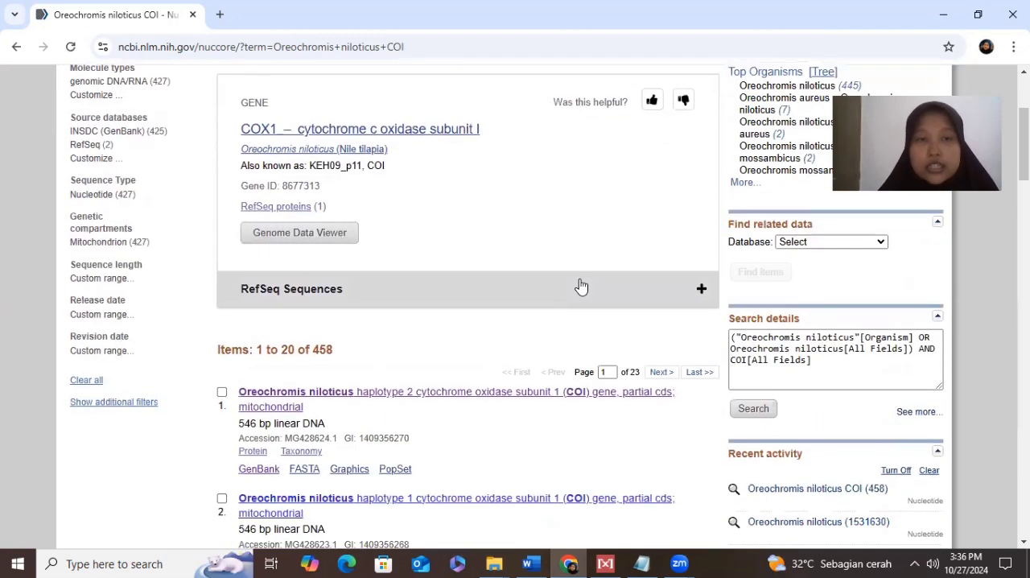
left_click(511, 271)
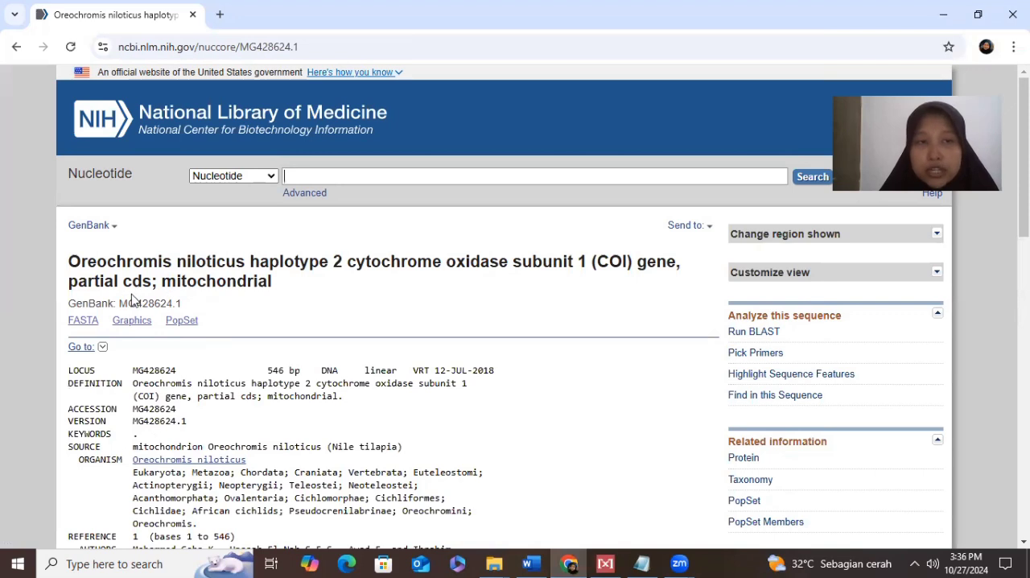
- Highlight the GenBank accession MG428624.1 and compare it with the Oreochromis niloticus heading in the Word document
left_click_drag(118, 304, 226, 312)
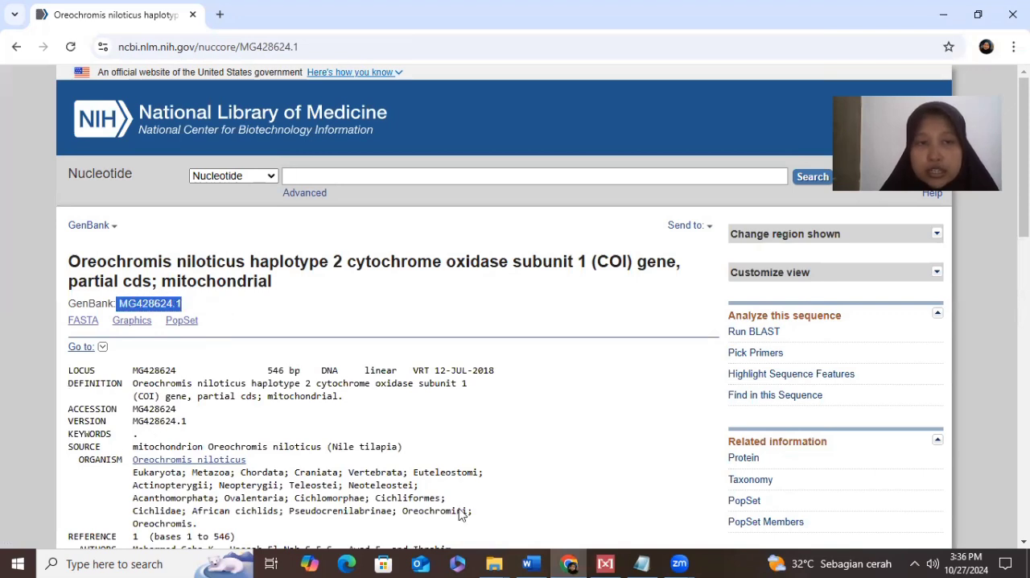
left_click(531, 563)
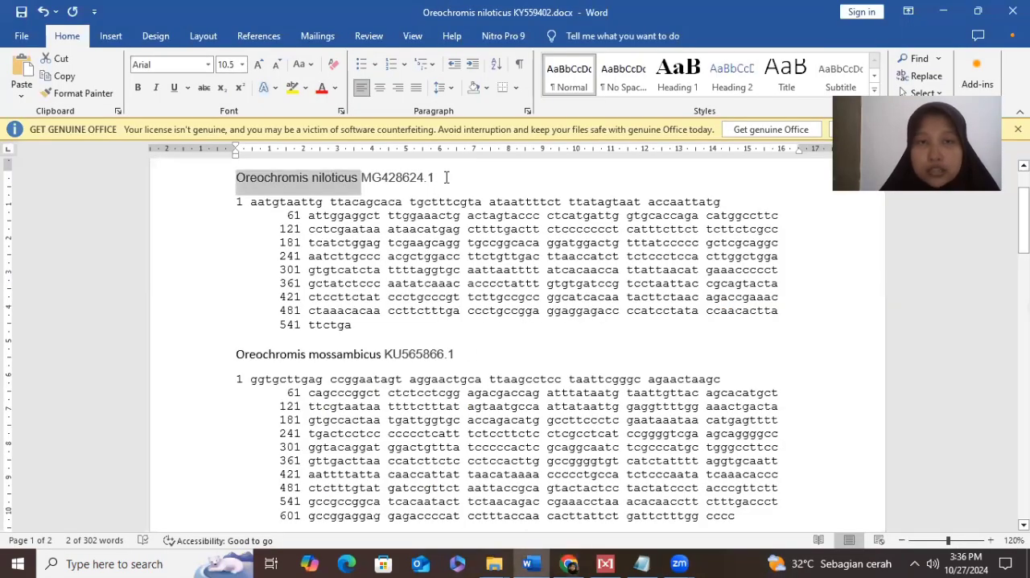
left_click(447, 180)
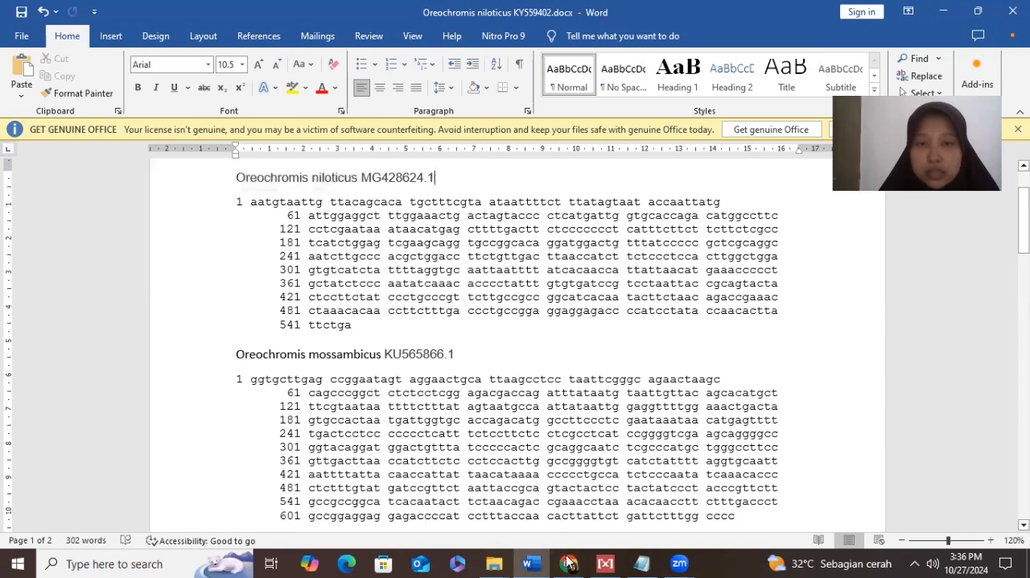
- Return to Chrome and copy the full ORIGIN nucleotide sequence, bases 1 to 546, from the Oreochromis niloticus record
left_click(570, 563)
scroll(337, 385, "down", 10)
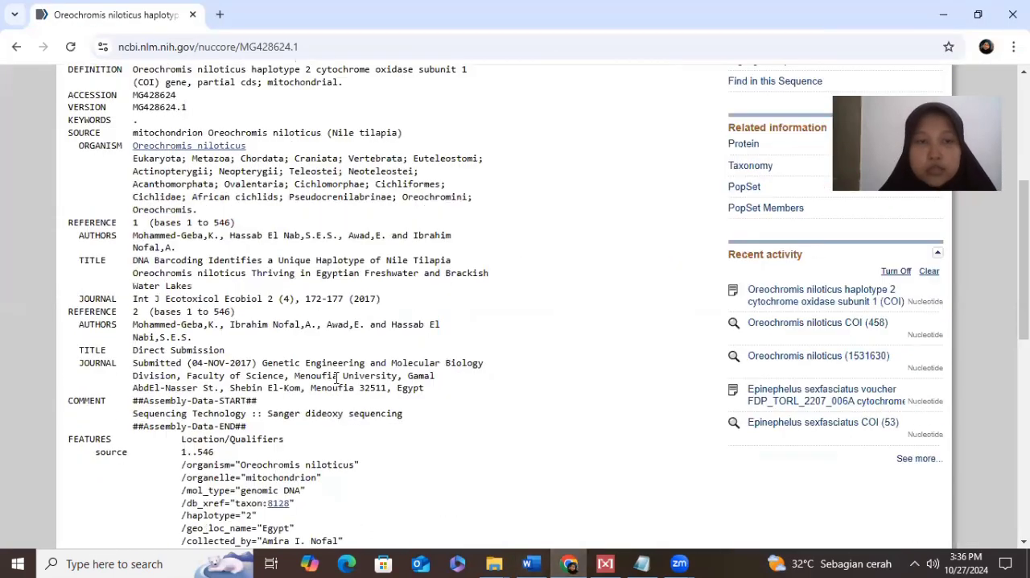
scroll(336, 385, "down", 3)
scroll(336, 384, "up", 1)
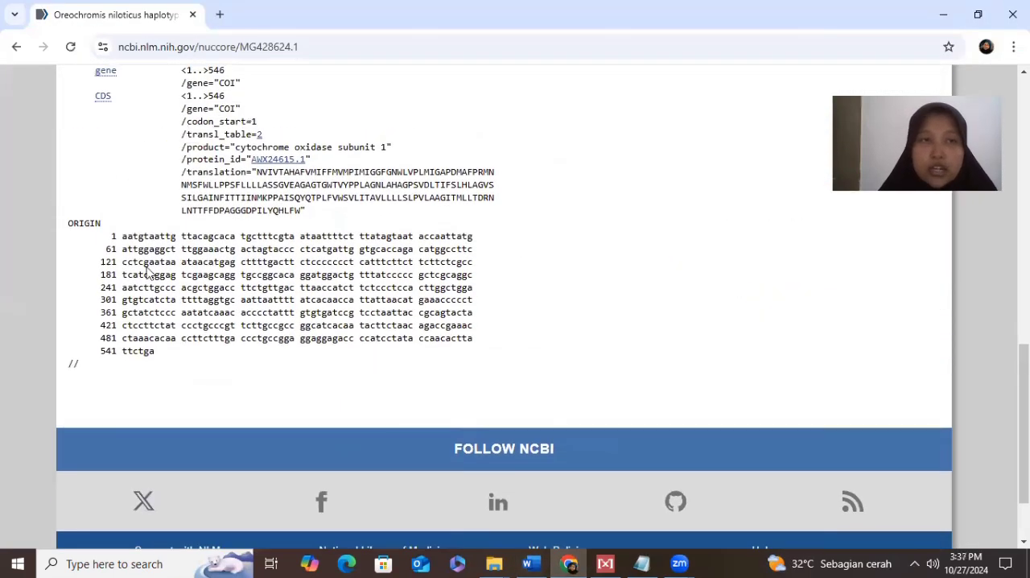
left_click_drag(111, 235, 199, 354)
right_click(140, 322)
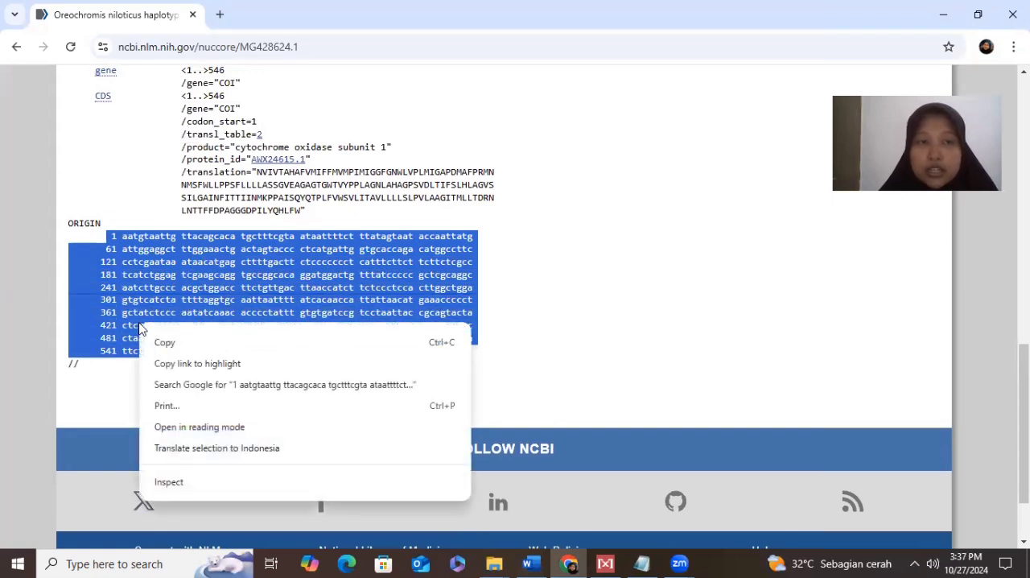
left_click(175, 344)
- Switch to Word and review the stored Oreochromis niloticus sequence and the sequences of the other three species
left_click(529, 563)
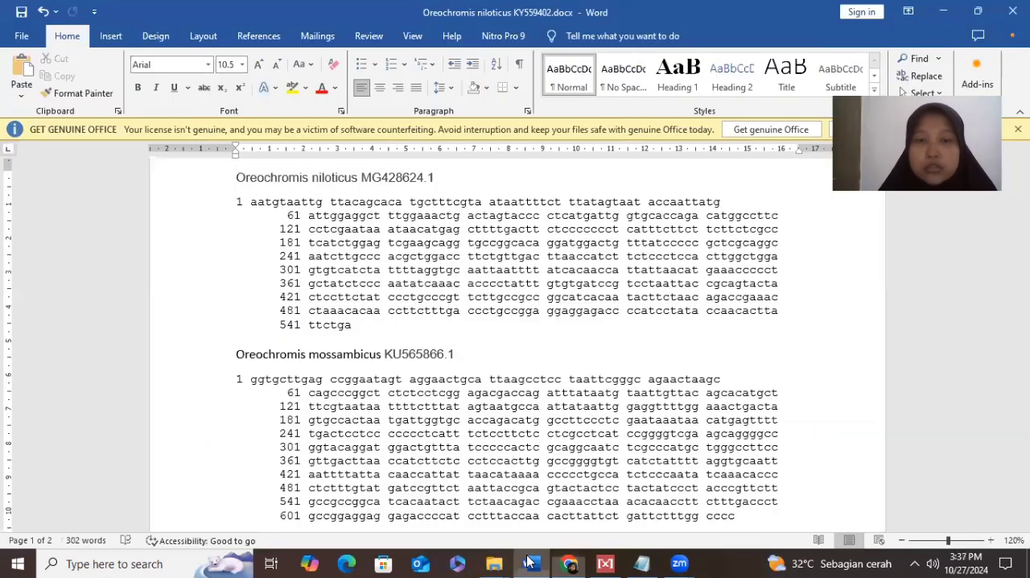
left_click_drag(236, 201, 375, 324)
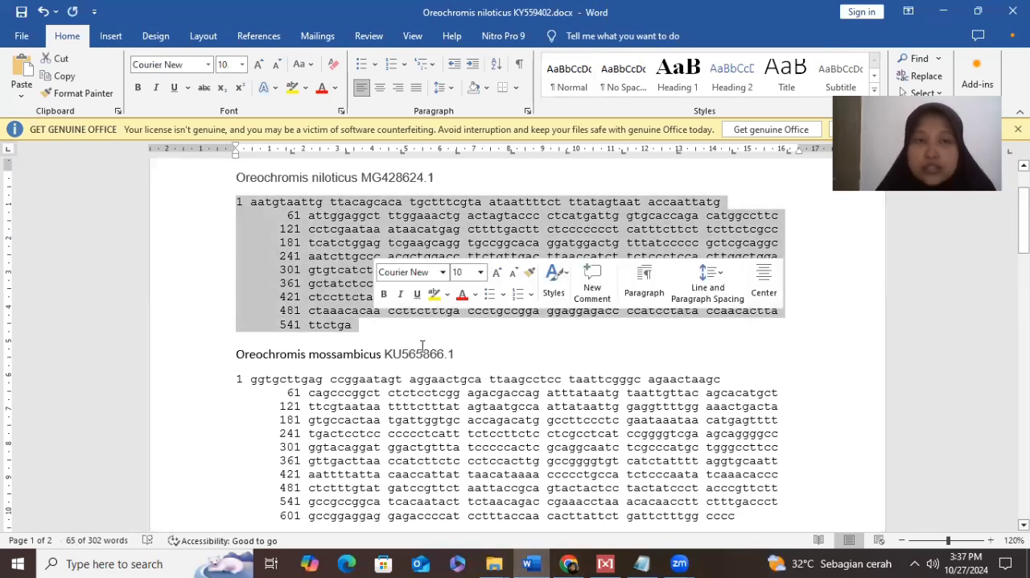
left_click(494, 354)
scroll(499, 354, "down", 1)
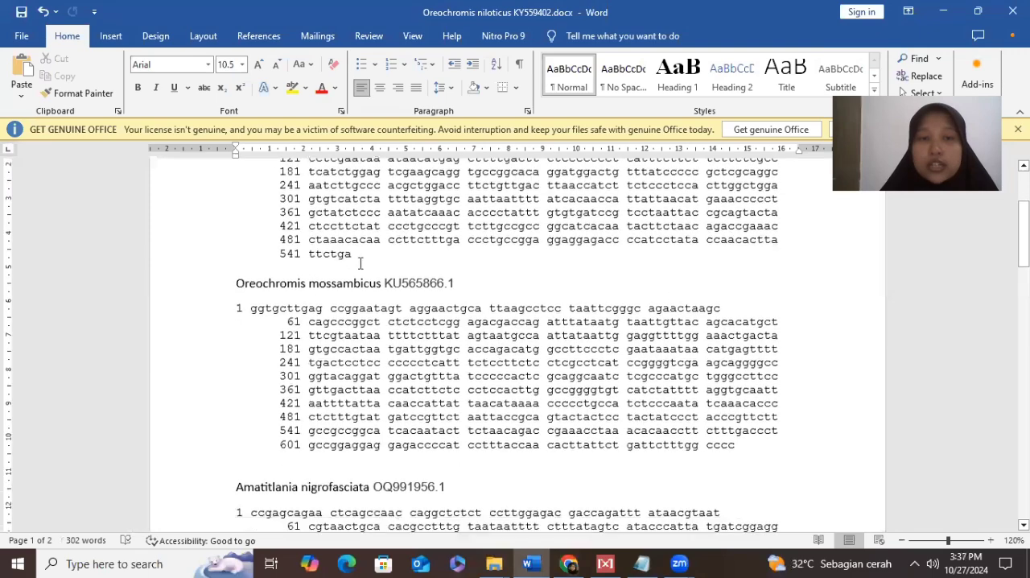
scroll(405, 343, "down", 3)
scroll(405, 342, "down", 5)
scroll(405, 342, "up", 10)
scroll(405, 343, "down", 2)
scroll(405, 342, "up", 1)
scroll(405, 342, "down", 12)
scroll(405, 342, "up", 14)
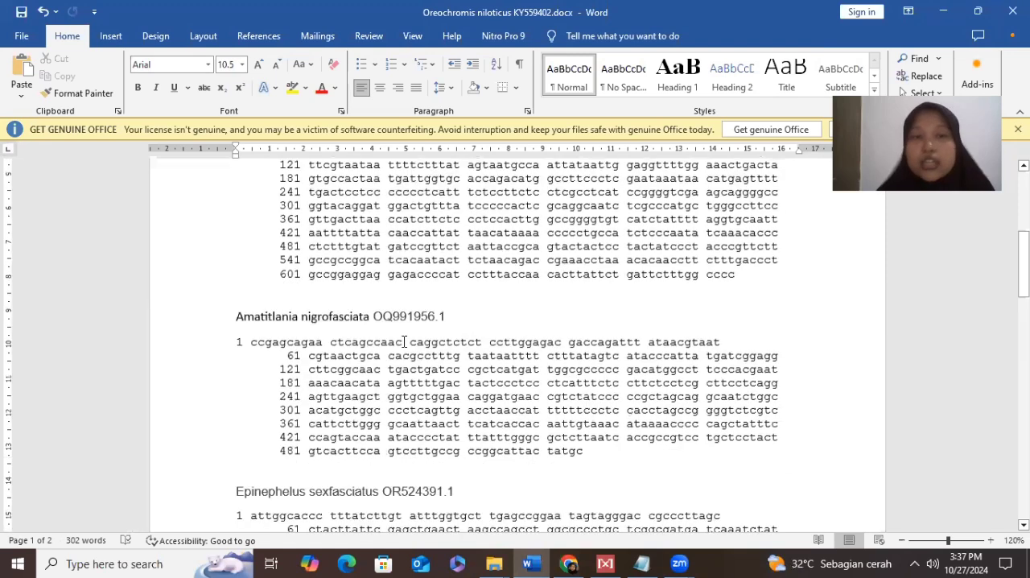
- Switch to MEGA and open a blank text file in its Text File Editor and Format Converter
left_click(603, 563)
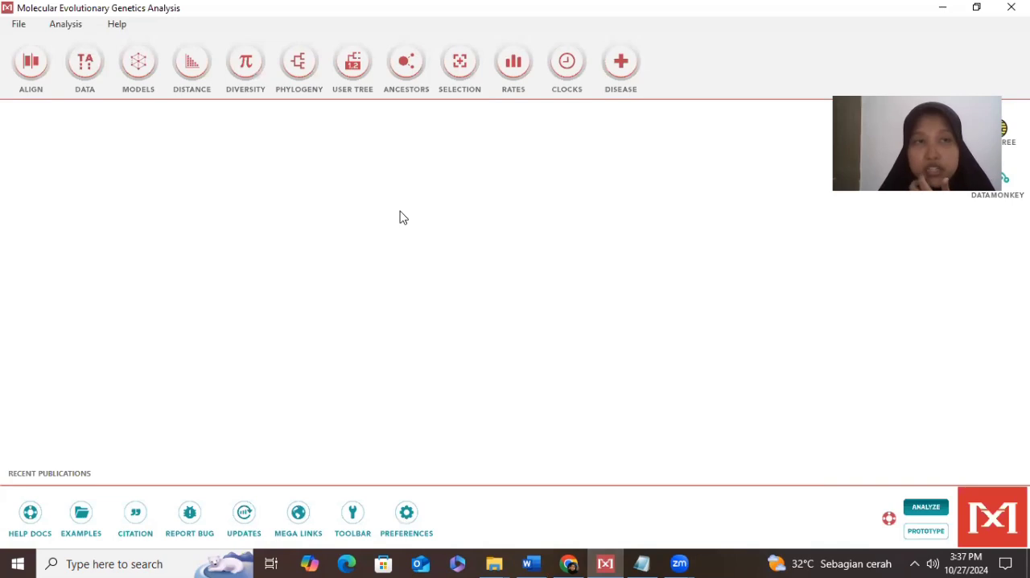
left_click(18, 24)
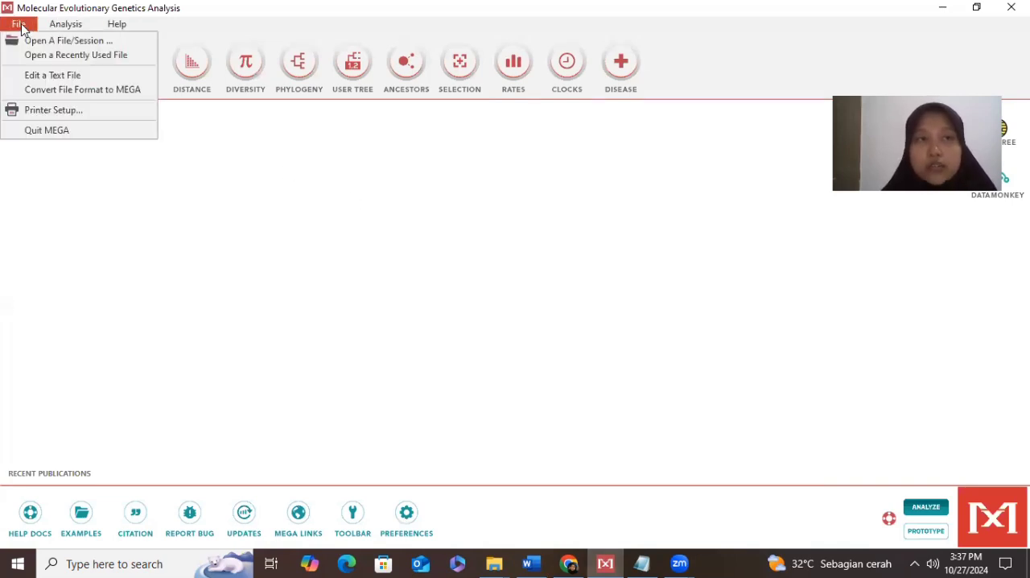
left_click(67, 78)
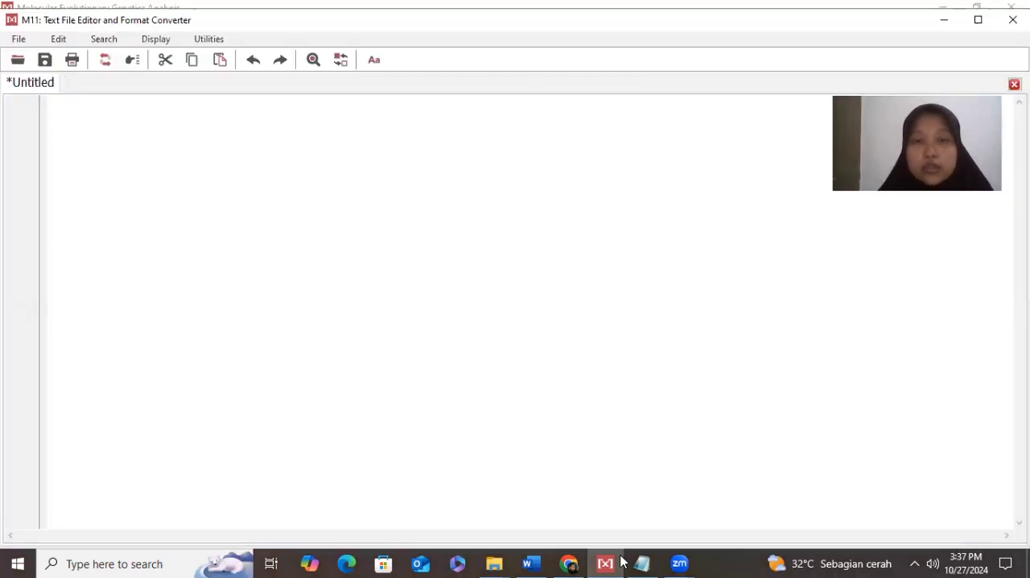
- Copy the full numbered Oreochromis niloticus MG428624.1 sequence from the Word document and paste it into MEGA's blank text file
left_click(531, 563)
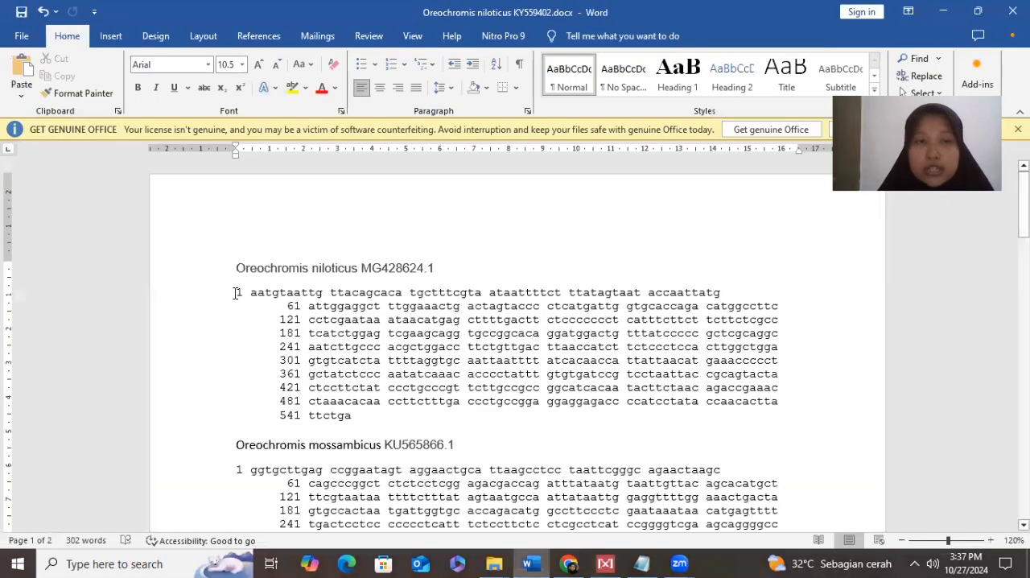
left_click(236, 293)
mouse_move(277, 320)
left_mouse_down()
mouse_move(309, 356)
mouse_move(265, 331)
left_mouse_up()
left_click(236, 293)
left_click_drag(236, 293, 374, 416)
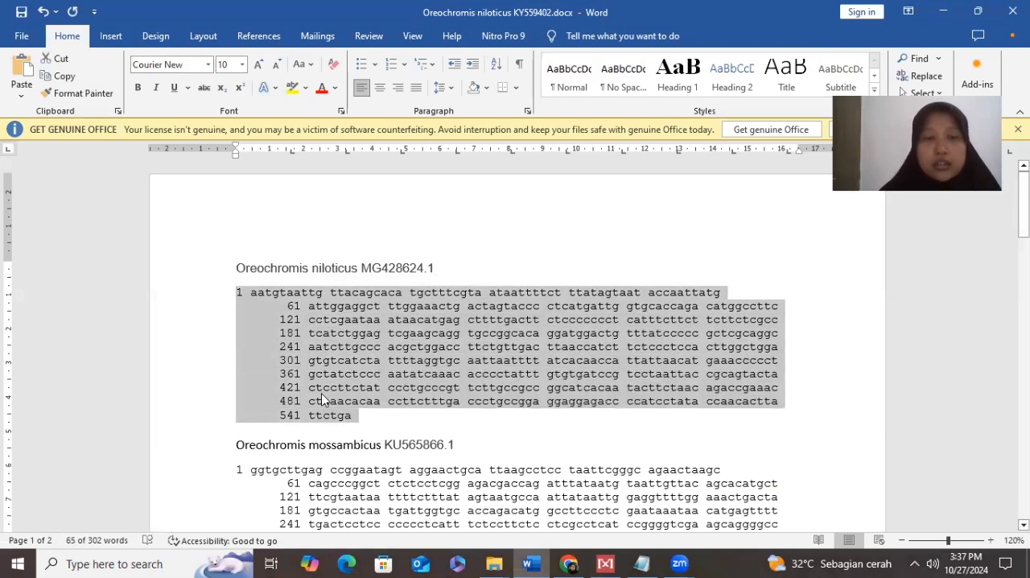
left_click(605, 564)
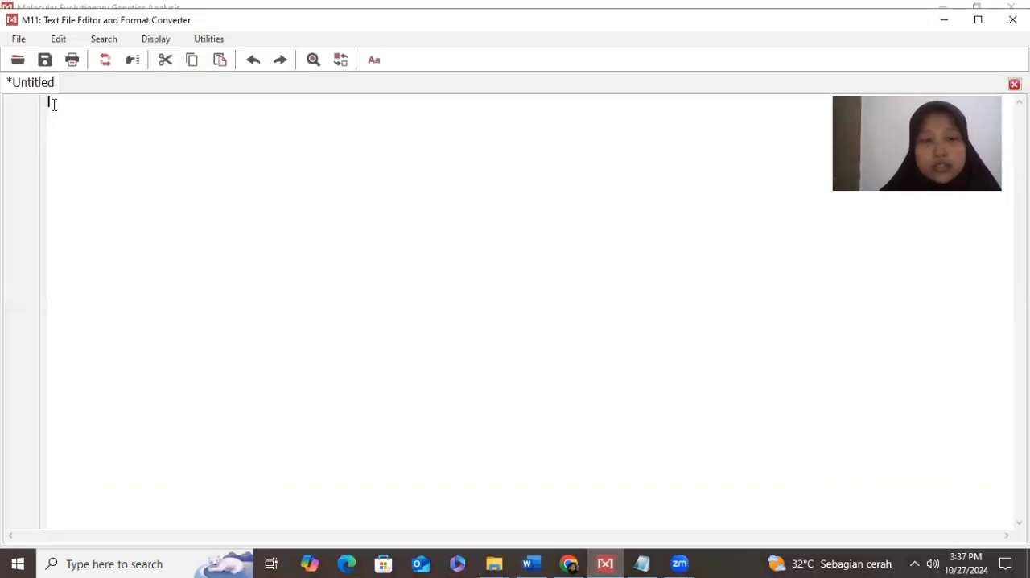
key("ctrl+v")
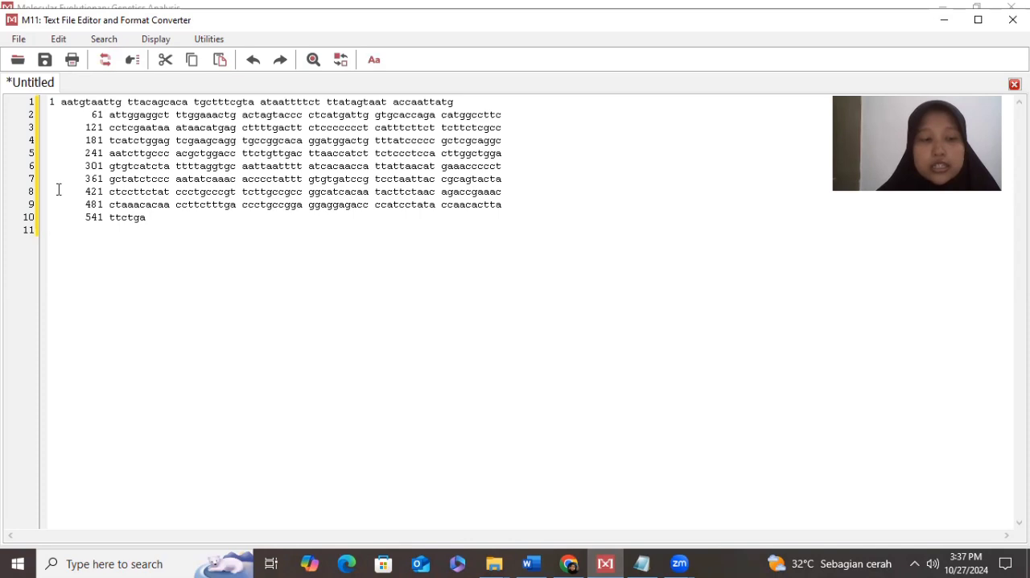
- Strip all spaces and digits from the whole pasted Oreochromis niloticus sequence
key("ctrl+a")
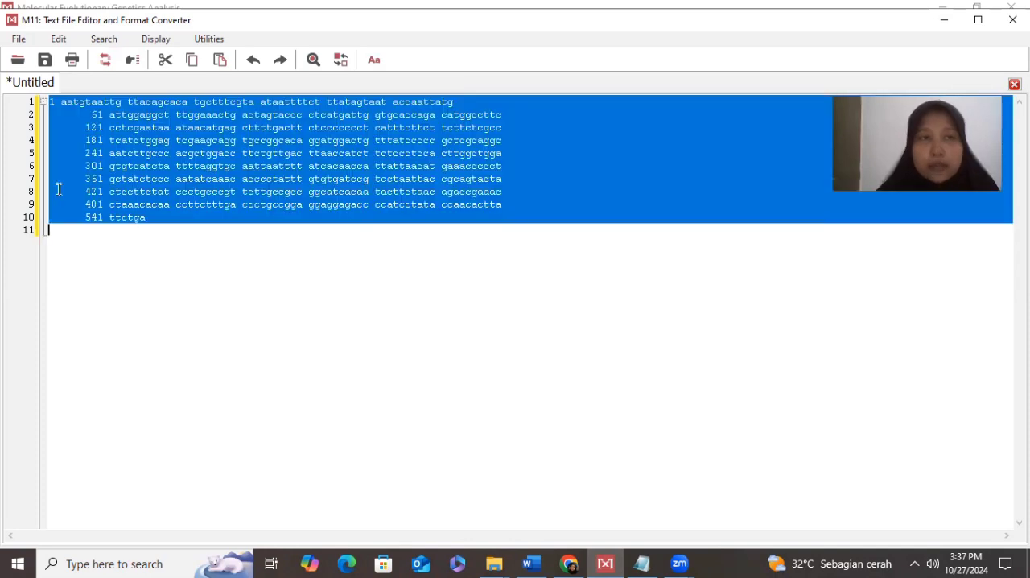
left_click(212, 44)
mouse_move(258, 81)
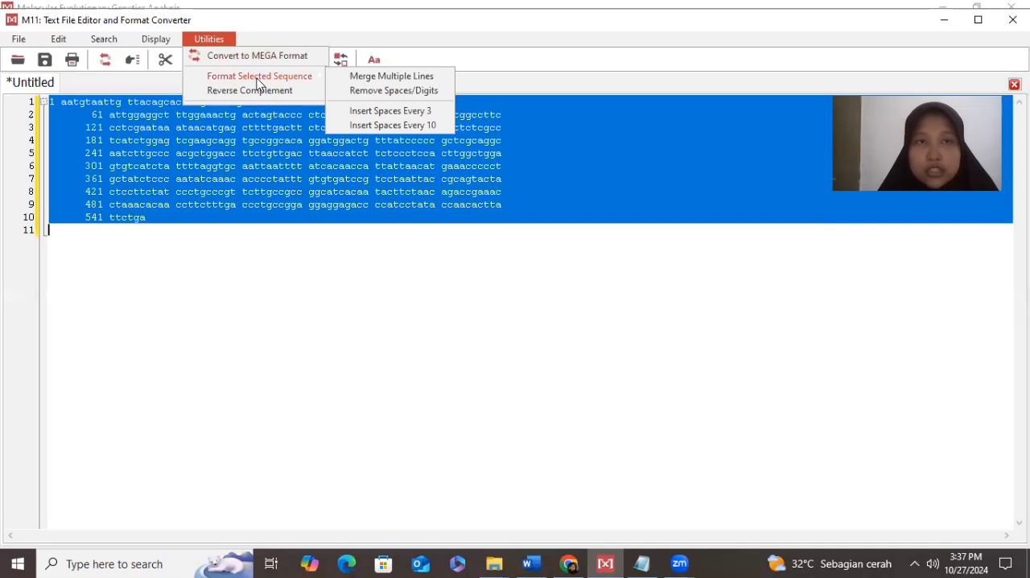
left_click(368, 93)
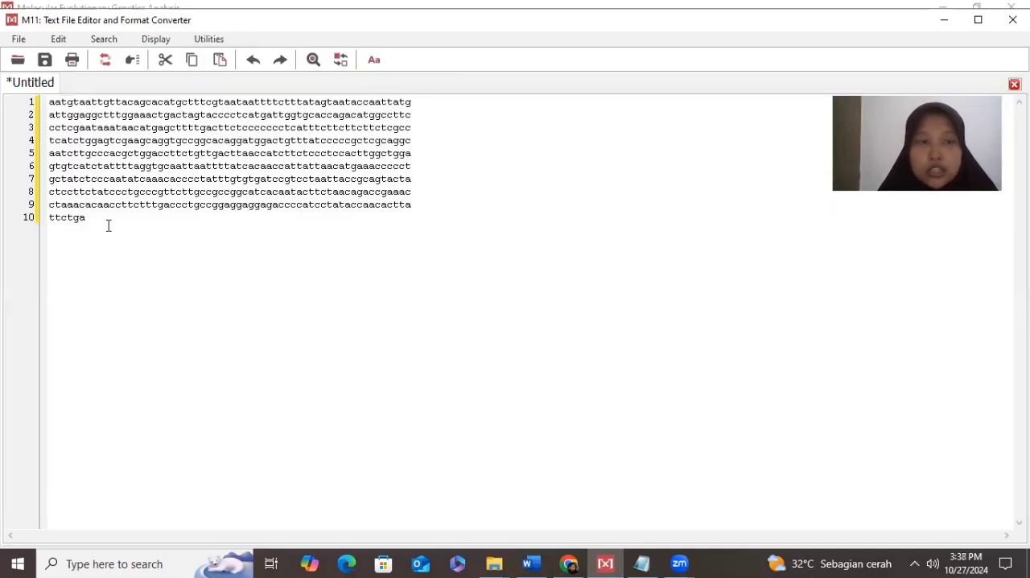
- Merge the sequence's multiple lines into one, copy the entire line, and minimize the text editor
key("ctrl+a")
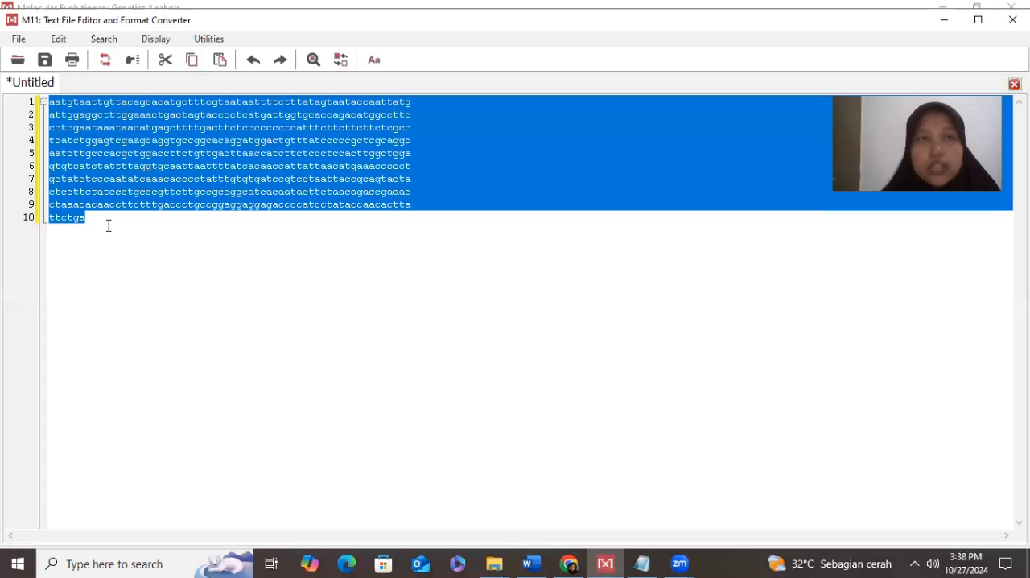
left_click(206, 45)
mouse_move(231, 78)
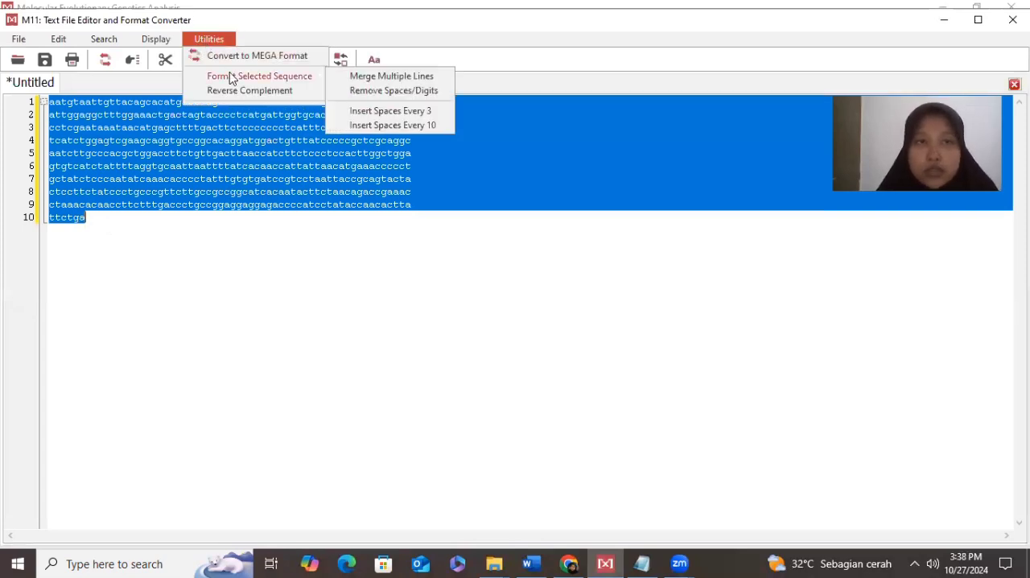
left_click(370, 77)
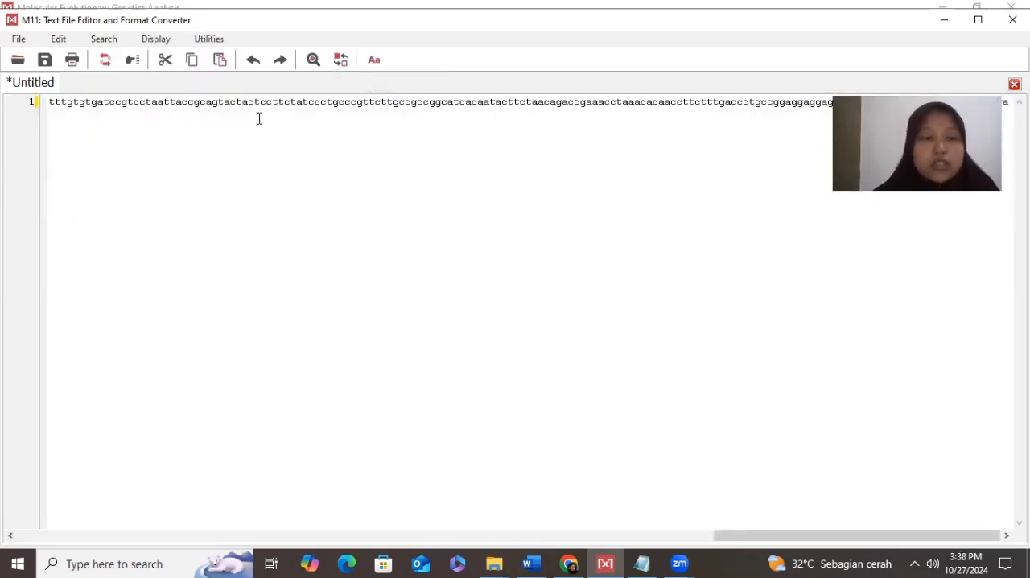
key("ctrl+a")
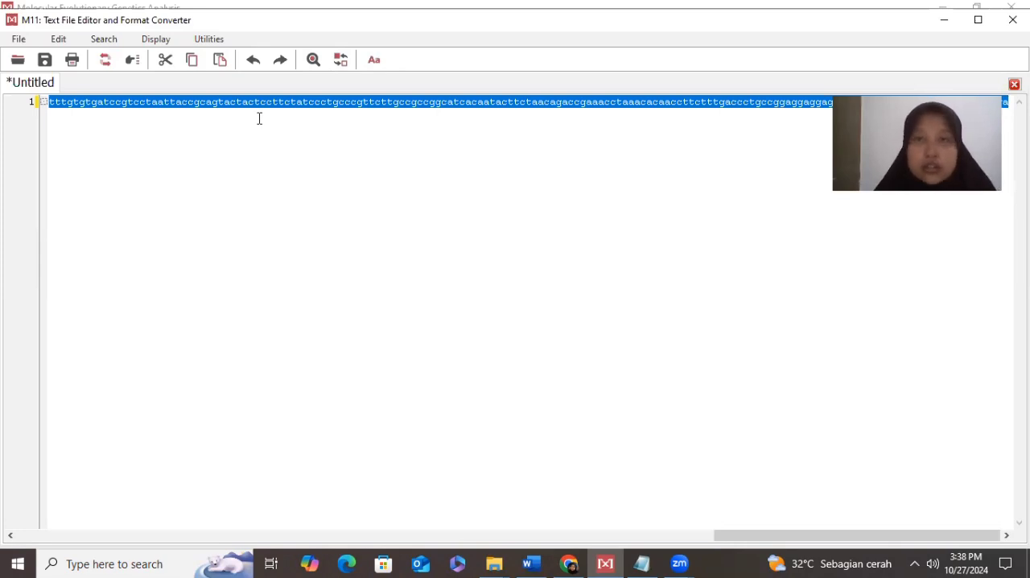
left_click(944, 27)
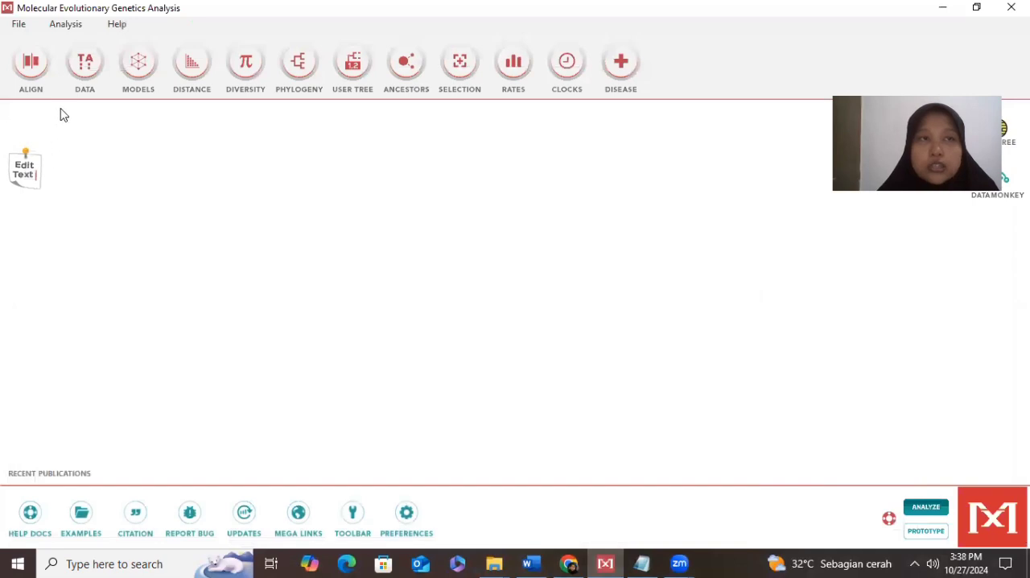
- Create a new DNA sequence alignment in the Alignment Explorer
left_click(29, 64)
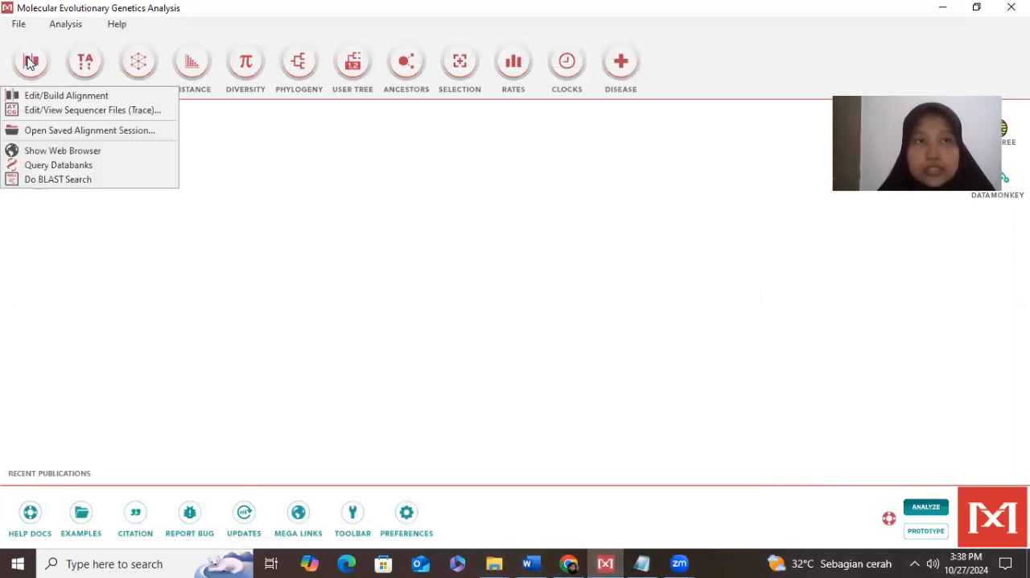
left_click(69, 100)
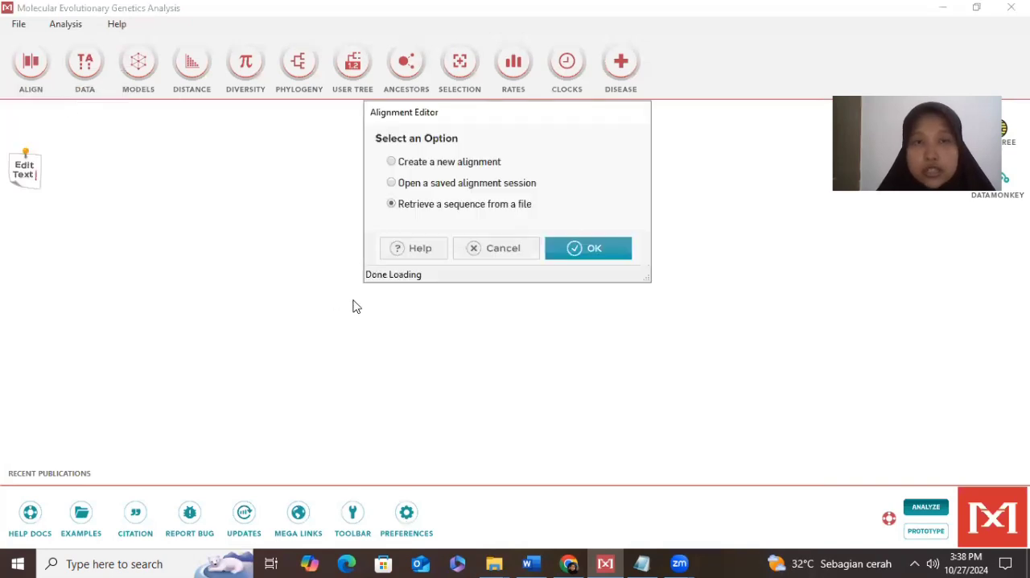
left_click(392, 163)
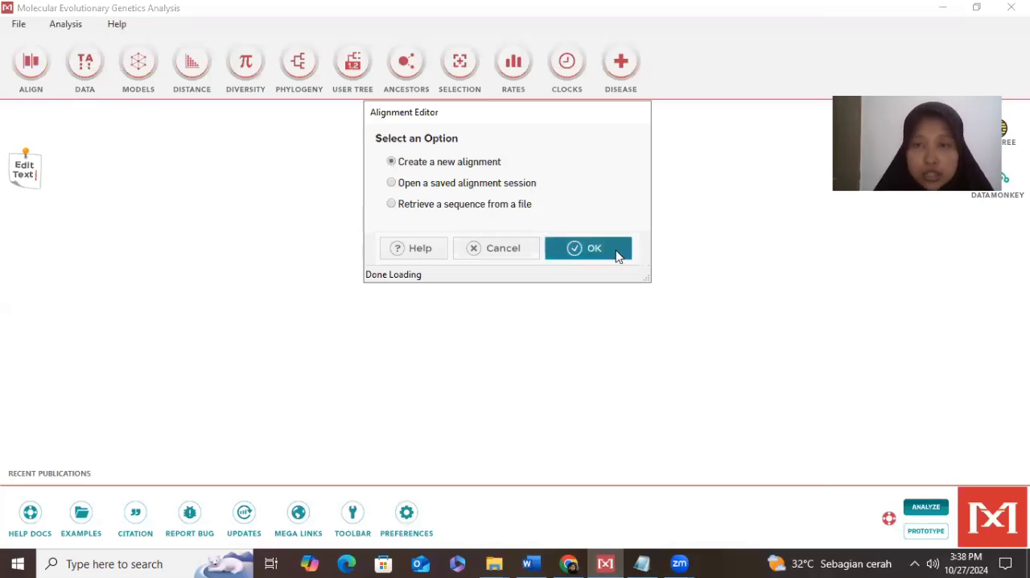
left_click(619, 256)
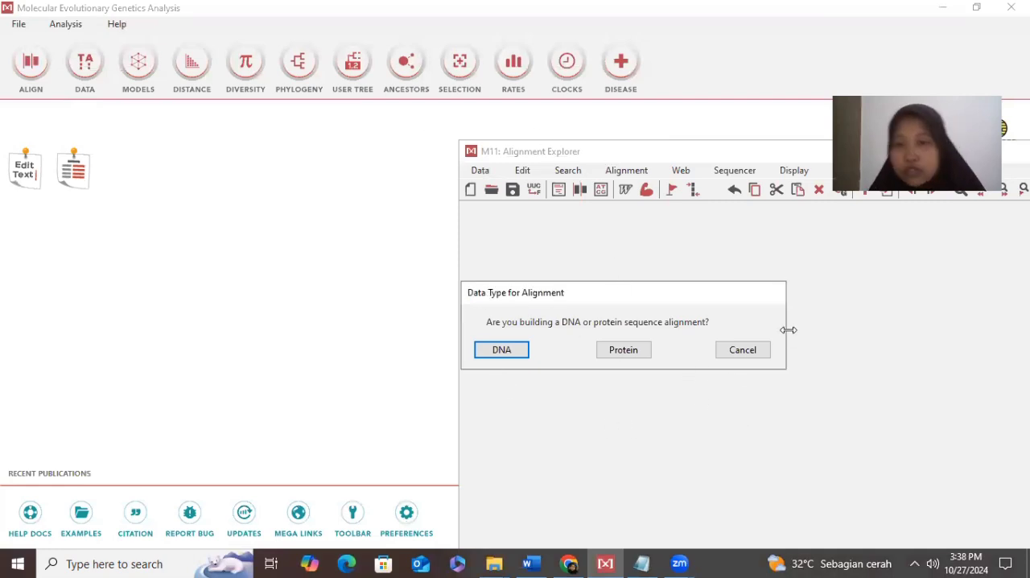
left_click(518, 358)
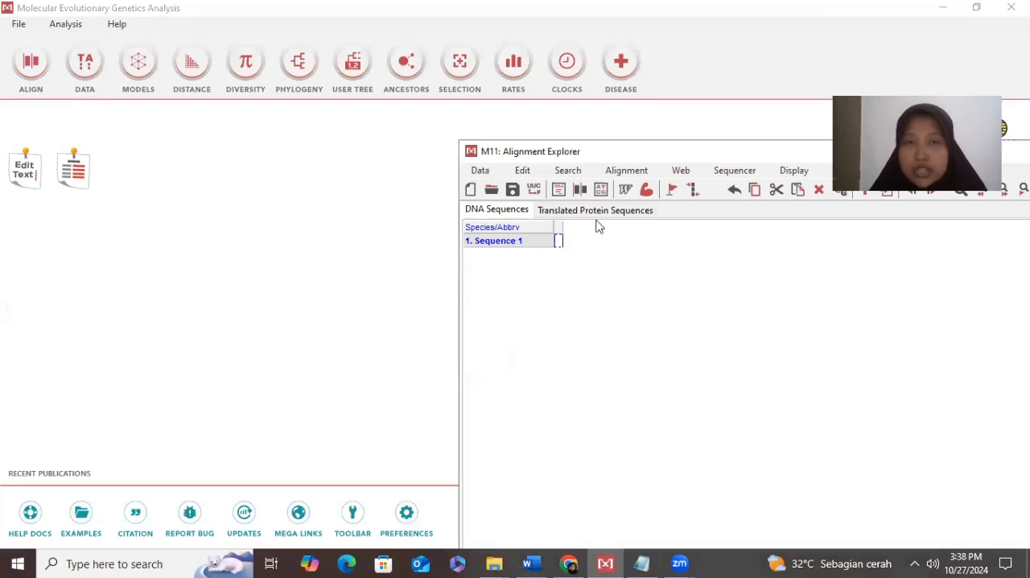
- Move the Alignment Explorer window fully into view and paste the cleaned Oreochromis niloticus sequence into the Sequence 1 row
left_click_drag(578, 151, 141, 14)
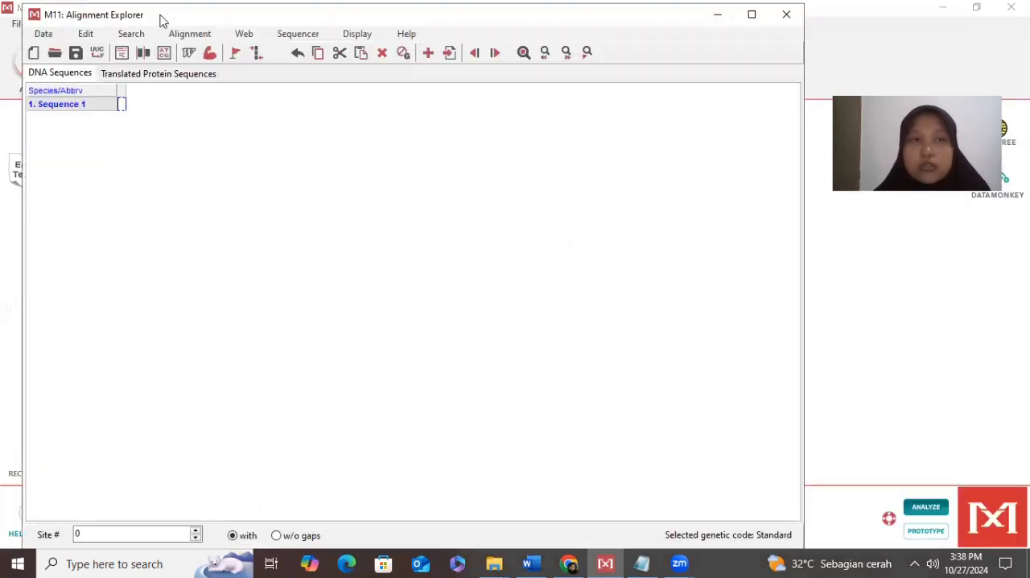
left_click(121, 105)
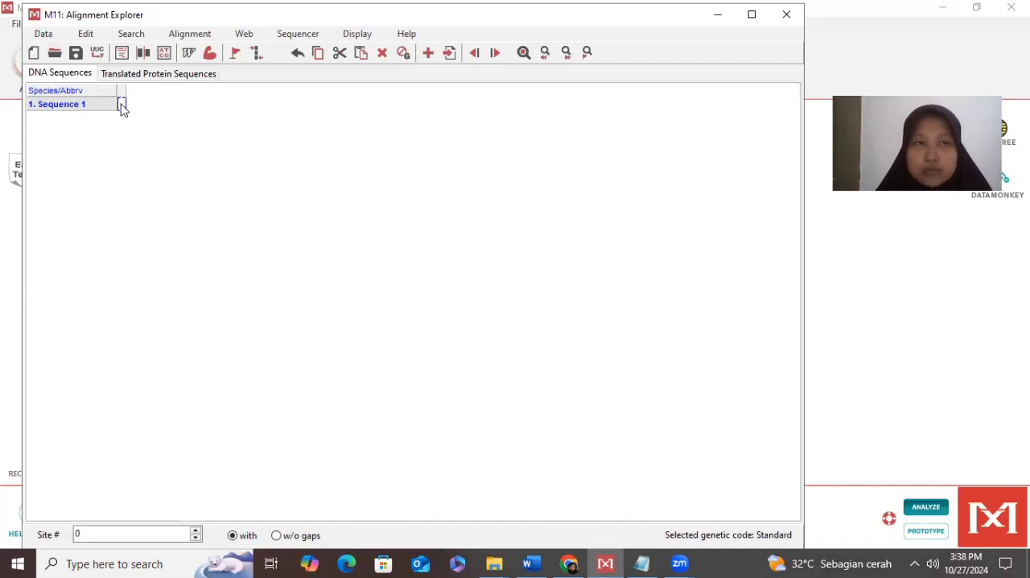
key("ctrl+v")
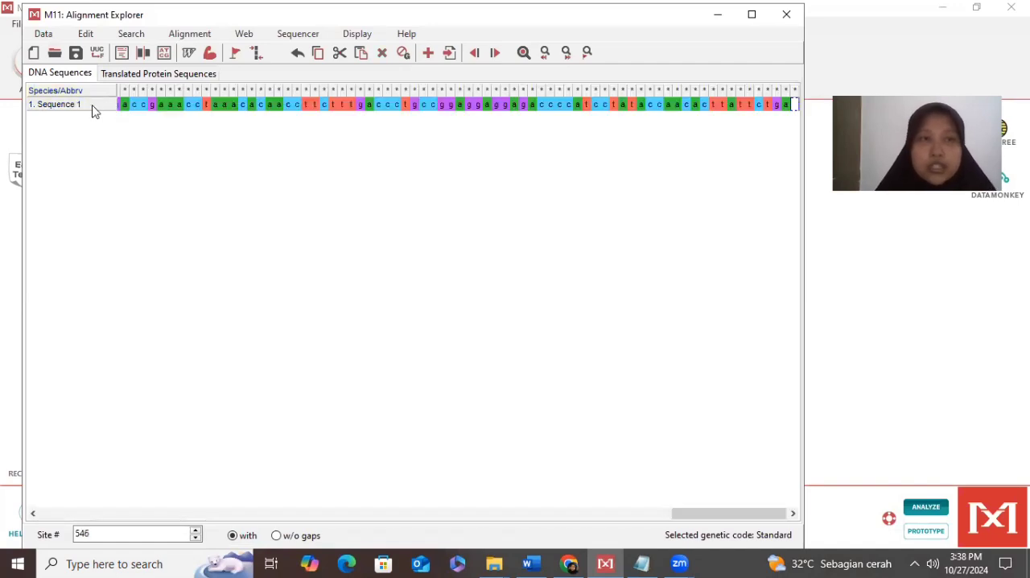
- Rename Sequence 1 as "Oreochromis niloticus MG428624.1" using the heading copied from Word, and insert a second blank sequence
double_click(88, 106)
key("BackSpace")
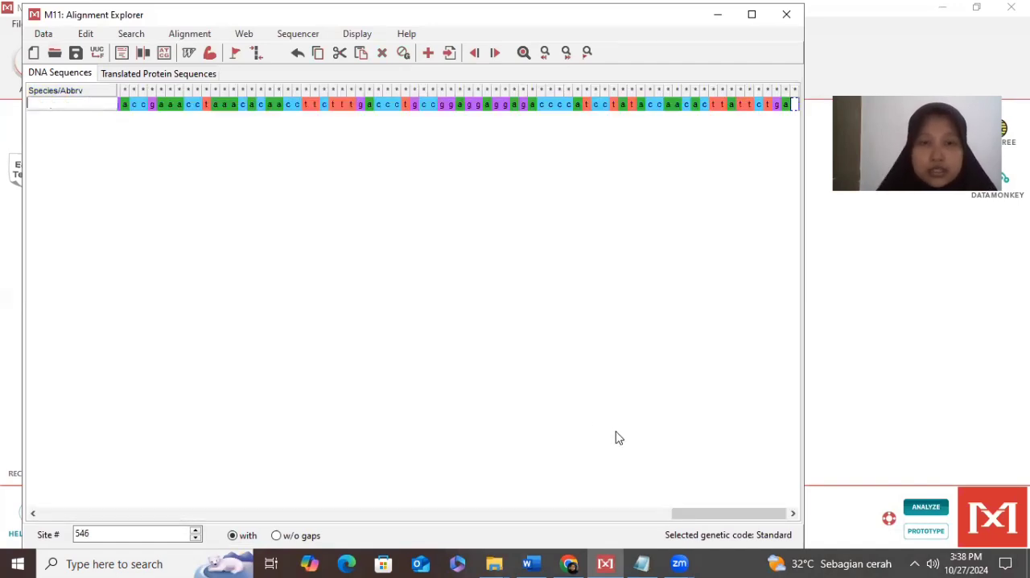
left_click(531, 563)
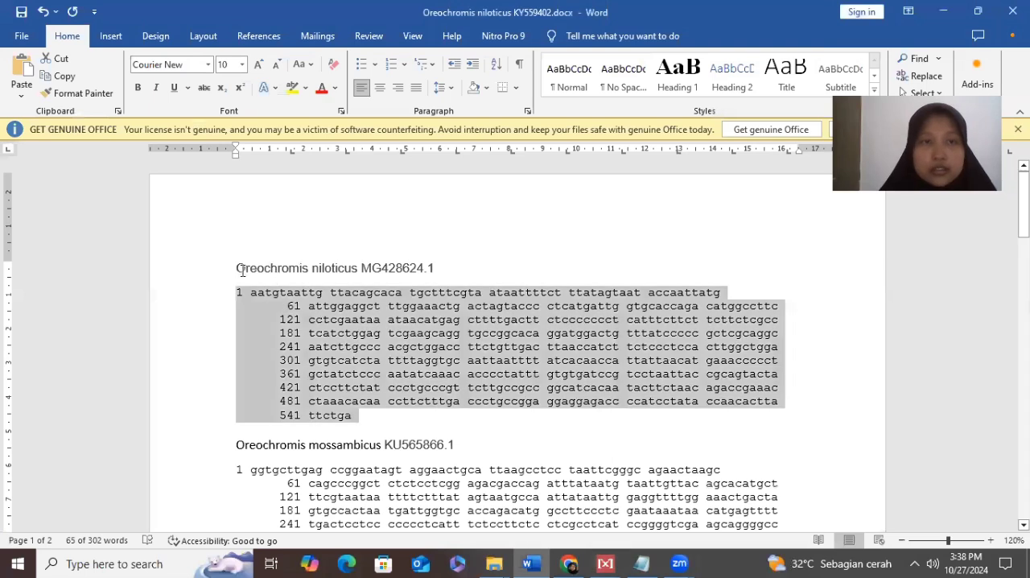
left_click_drag(242, 271, 440, 271)
right_click(416, 275)
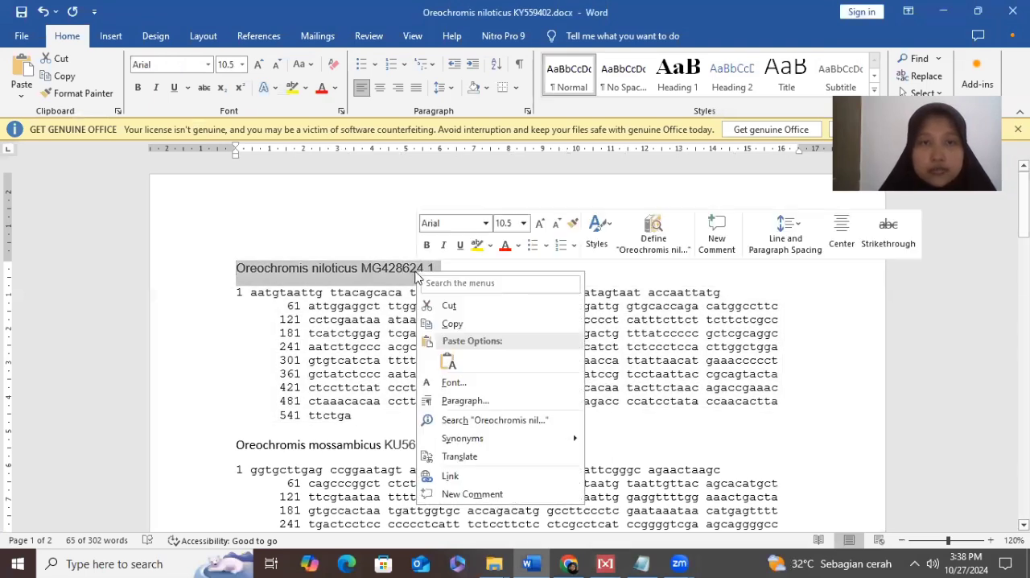
left_click(452, 324)
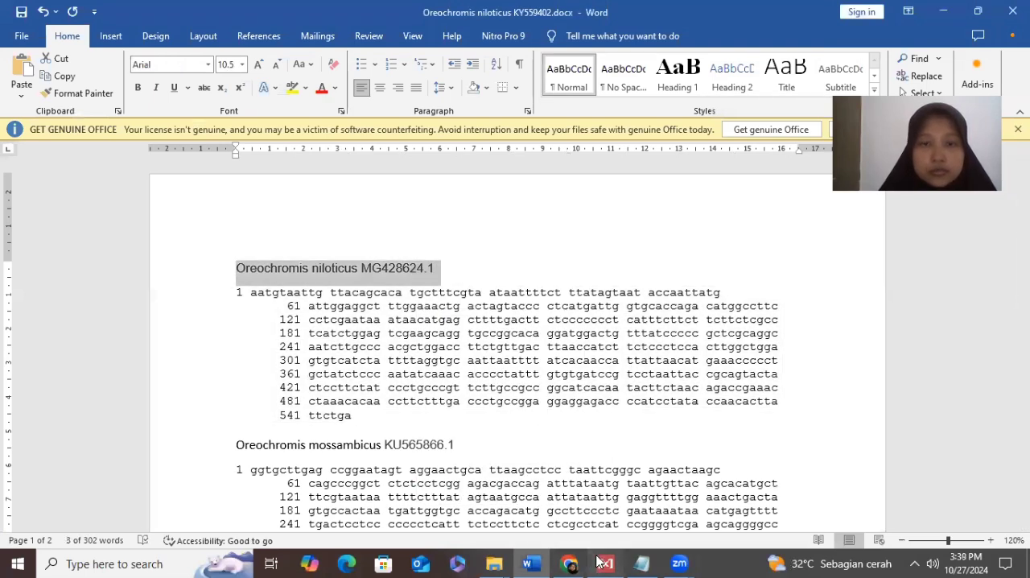
left_click(603, 563)
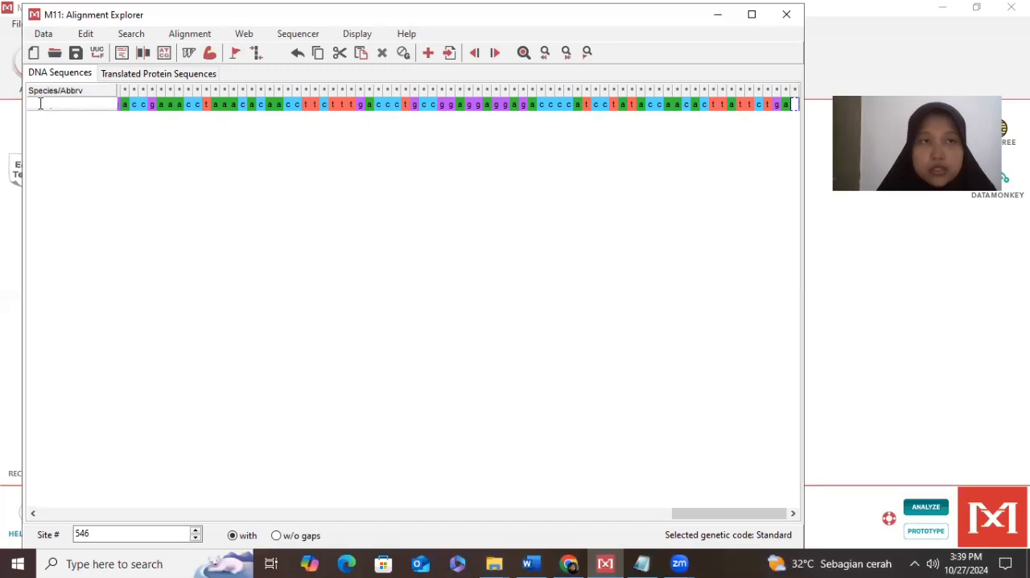
key("ctrl+v")
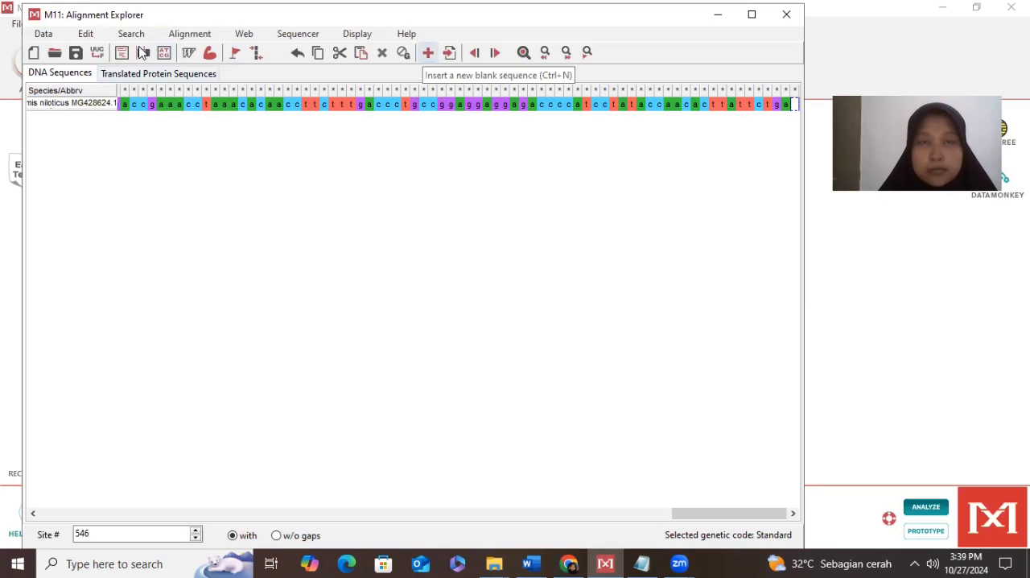
key("ctrl+n")
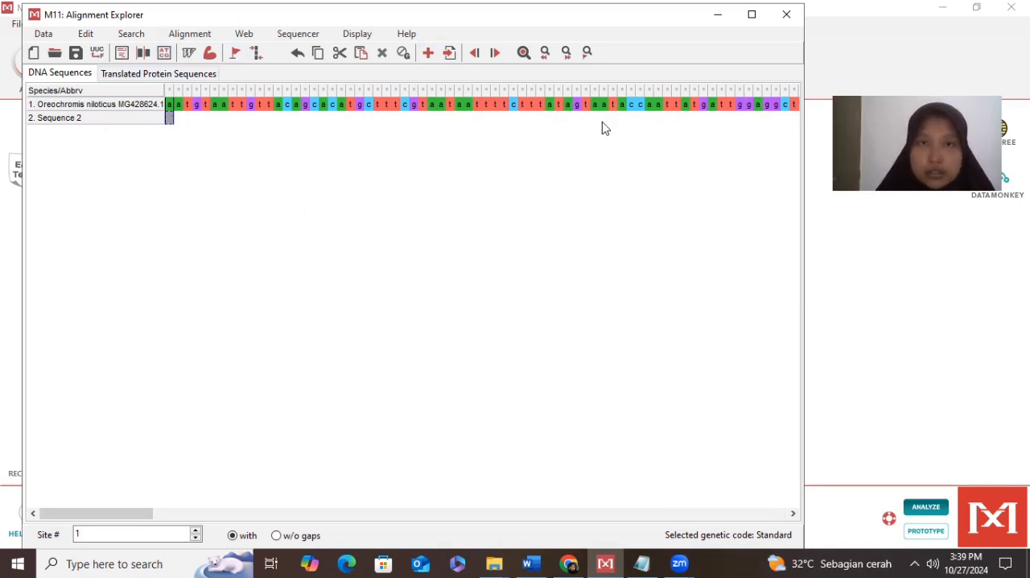
- Minimize the Alignment Explorer, switch to Word, and copy the full numbered sequence under Oreochromis mossambicus KU565866.1
left_click(718, 15)
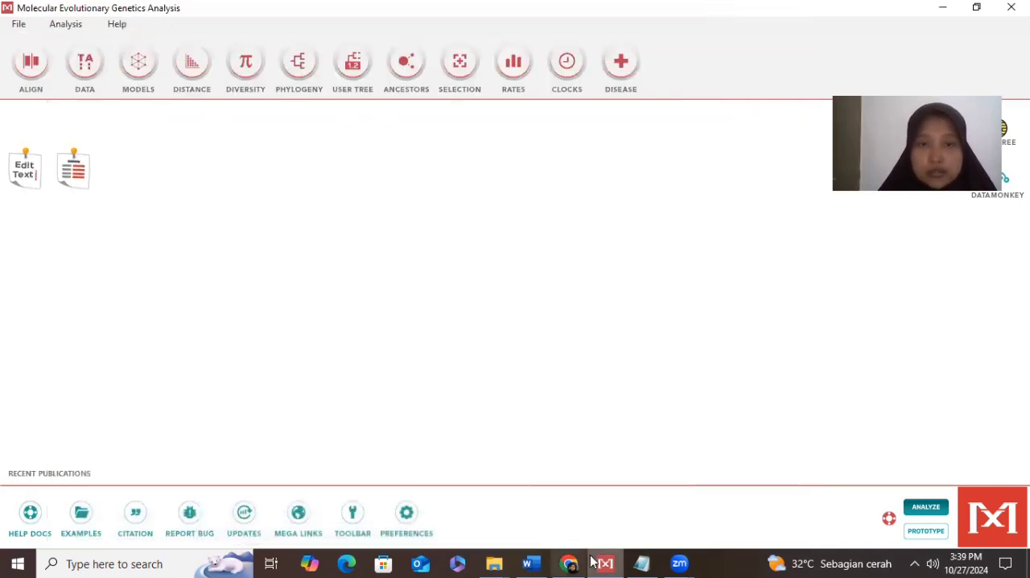
left_click(532, 564)
scroll(327, 394, "down", 6)
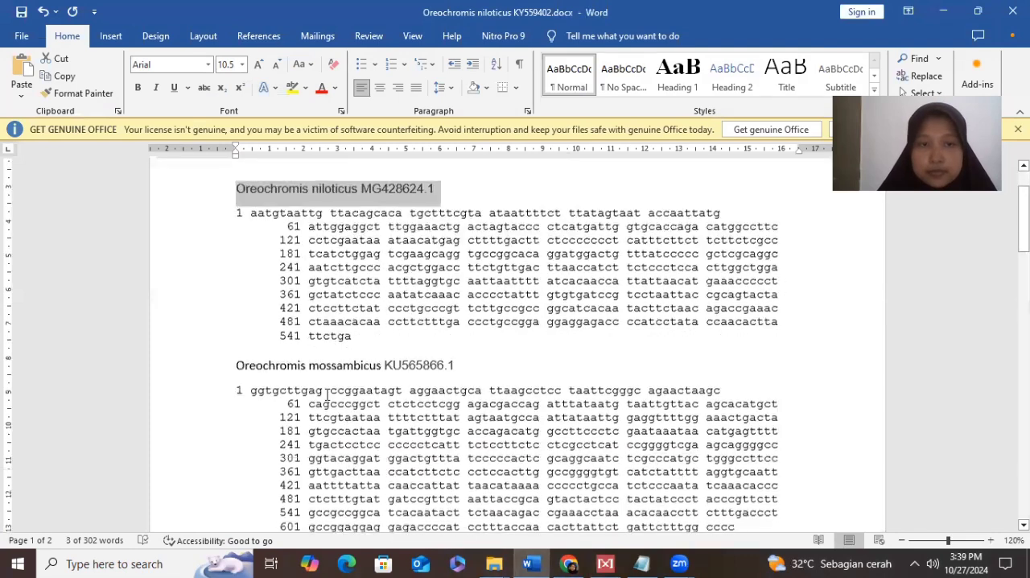
left_click_drag(236, 223, 729, 378)
left_click(562, 286)
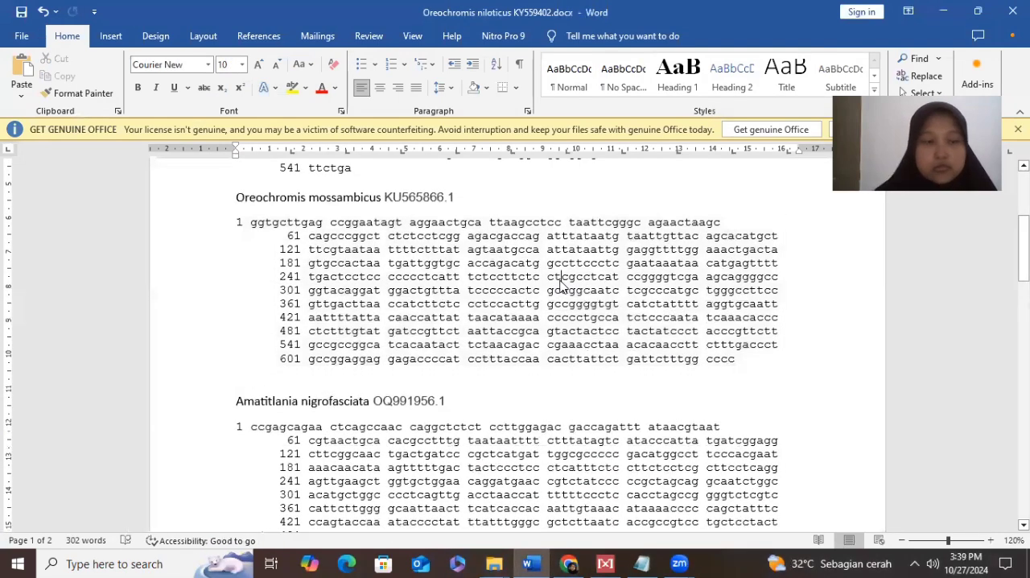
left_click_drag(238, 226, 741, 372)
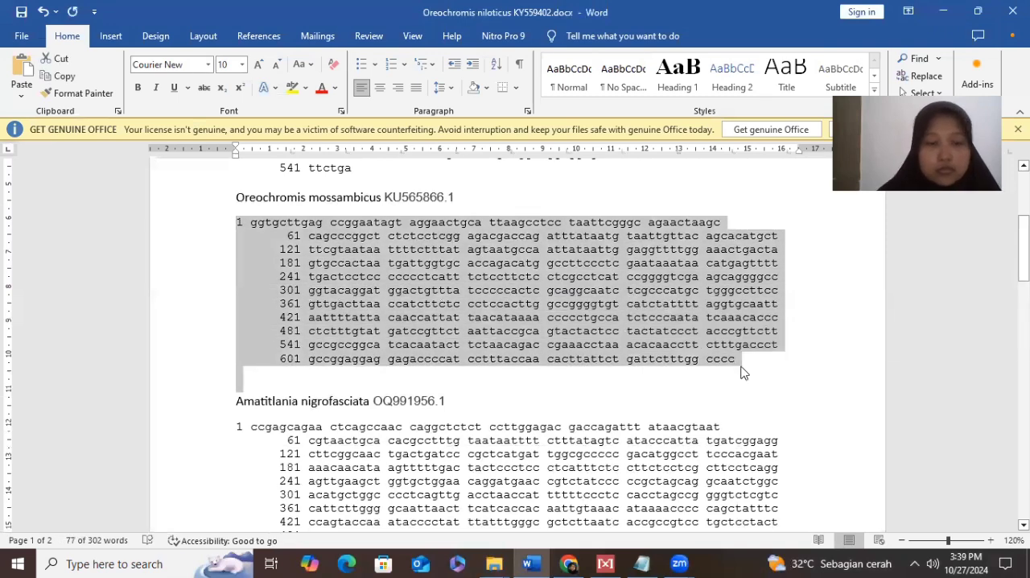
- Switch to MEGA and replace the text editor's contents with the copied Oreochromis mossambicus sequence
left_click(606, 563)
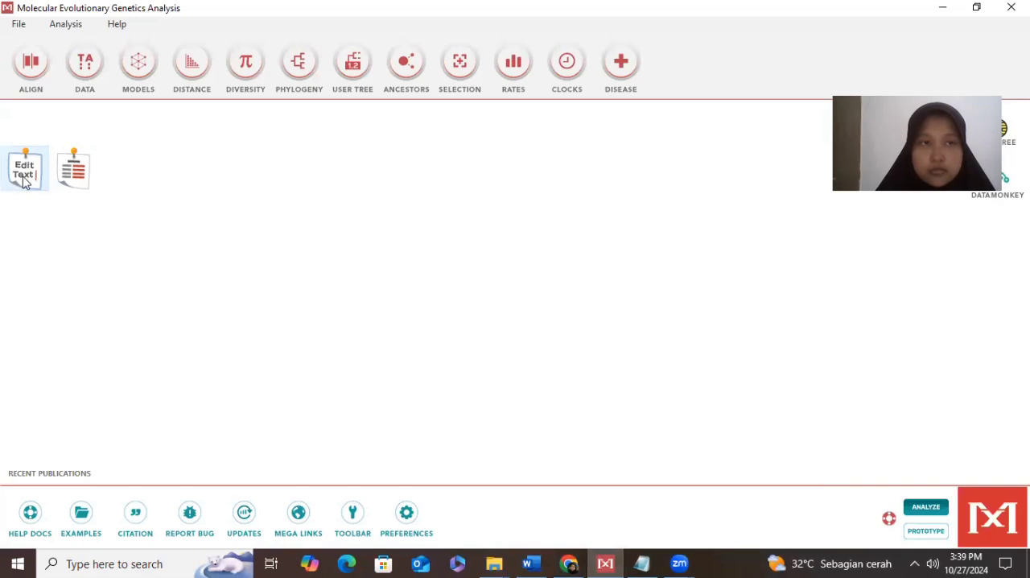
left_click(24, 175)
key("Delete")
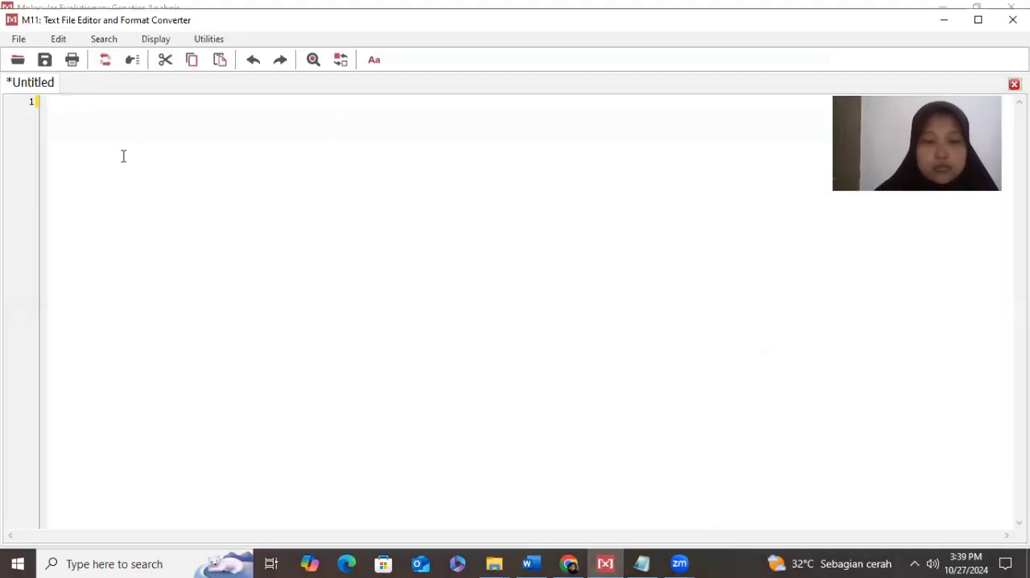
key("ctrl+v")
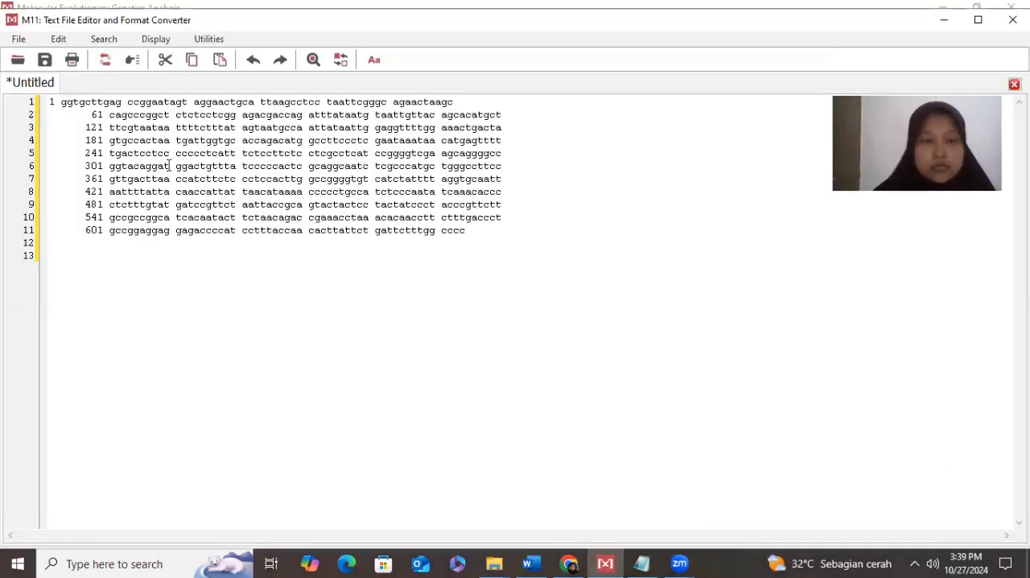
- Remove the spaces and digits from the entire Oreochromis mossambicus sequence and merge its lines into one
key("ctrl+a")
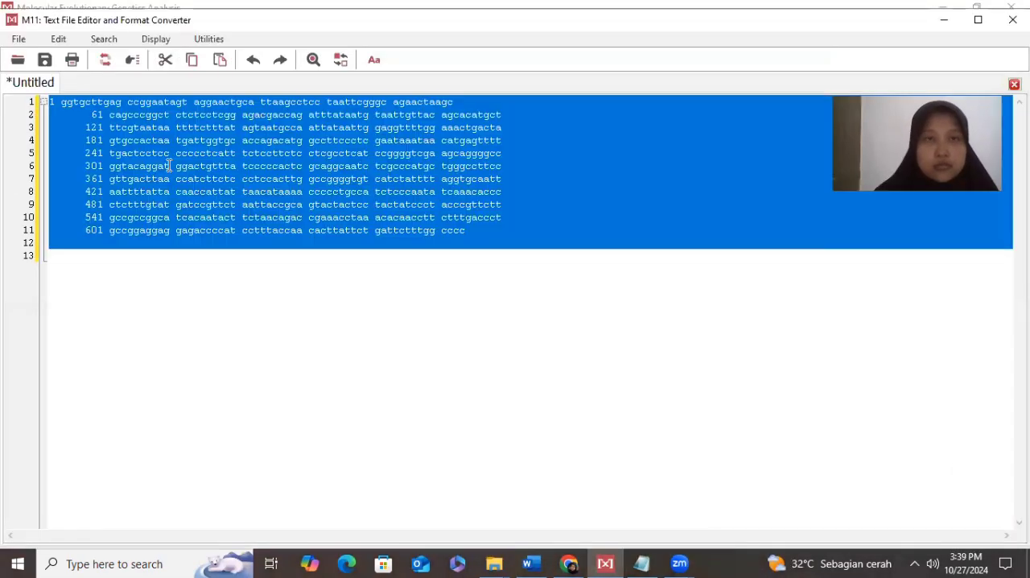
left_click(205, 39)
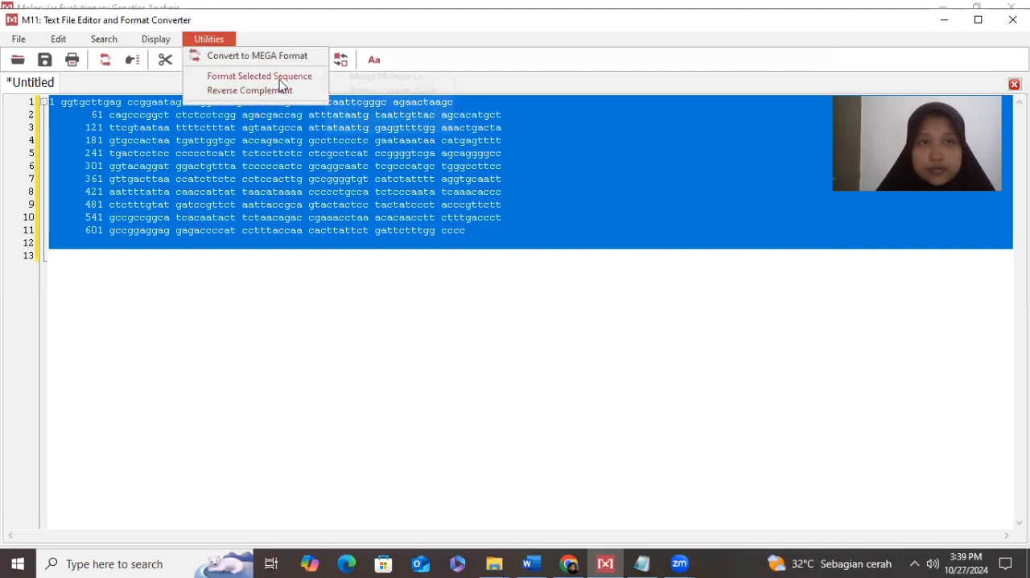
mouse_move(280, 84)
left_click(379, 91)
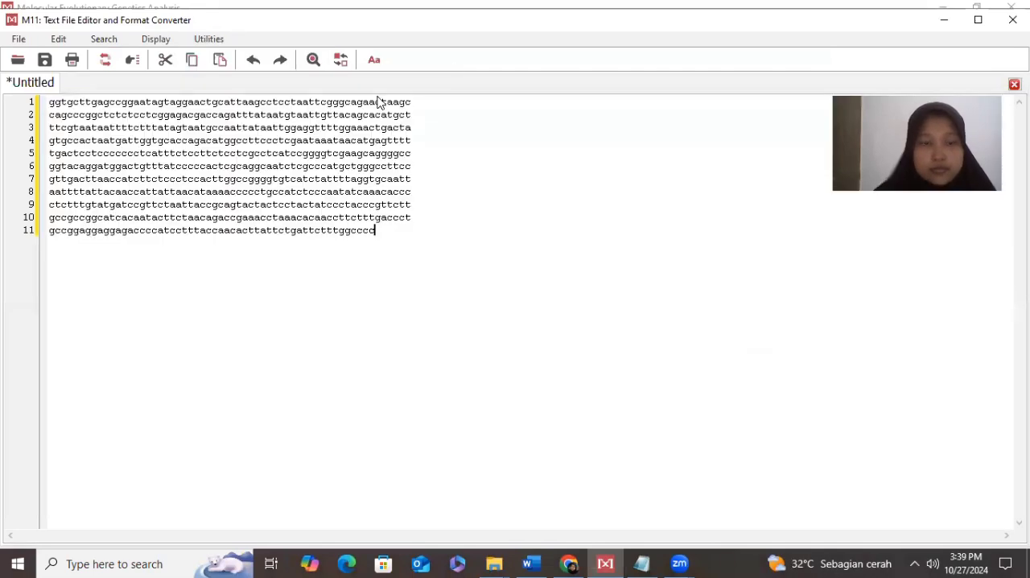
key("ctrl+a")
left_click(216, 39)
mouse_move(277, 84)
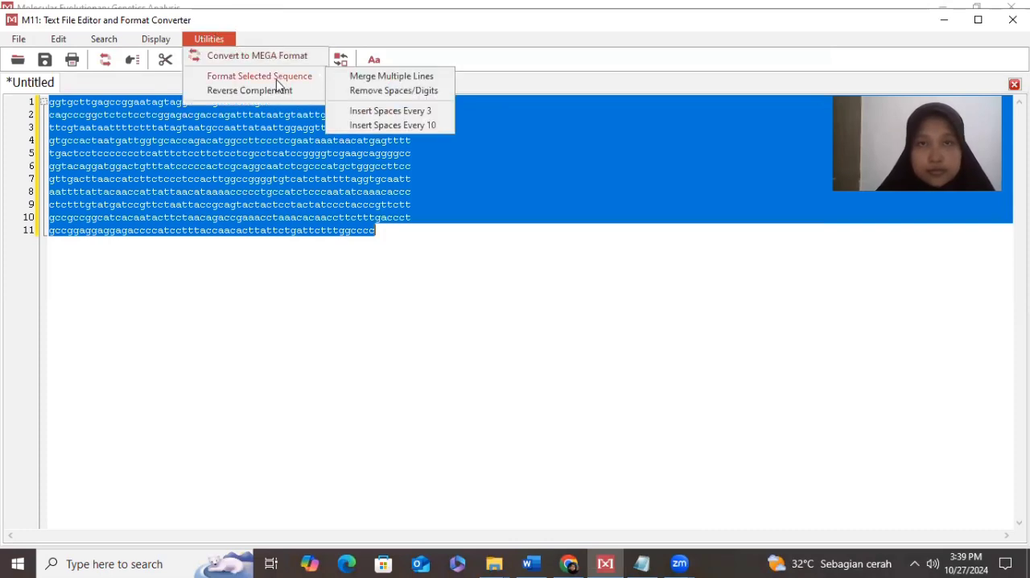
left_click(359, 77)
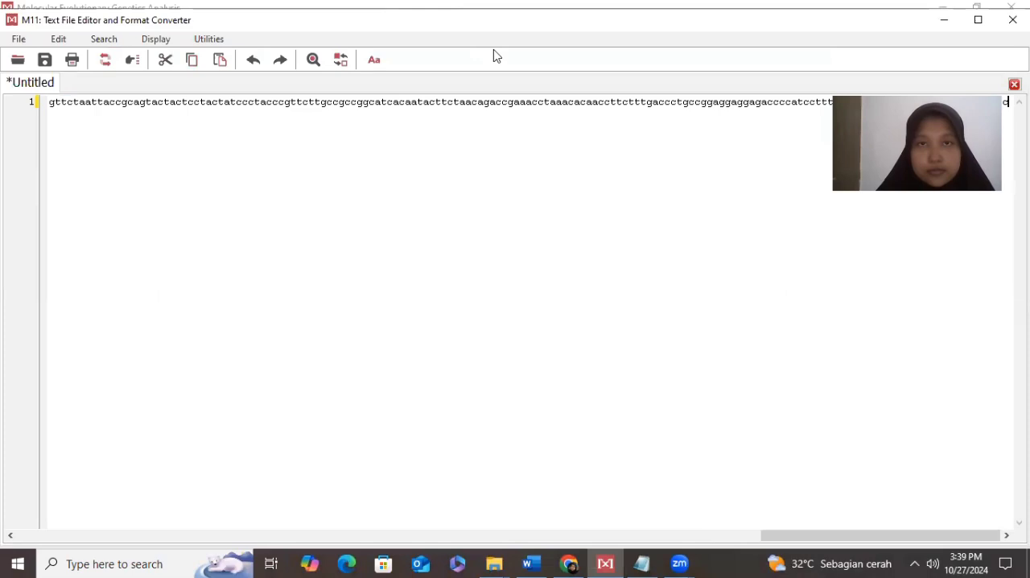
- Copy the merged line, minimize the text editor, and paste the sequence into the Sequence 2 row of the Alignment Explorer
key("ctrl+a")
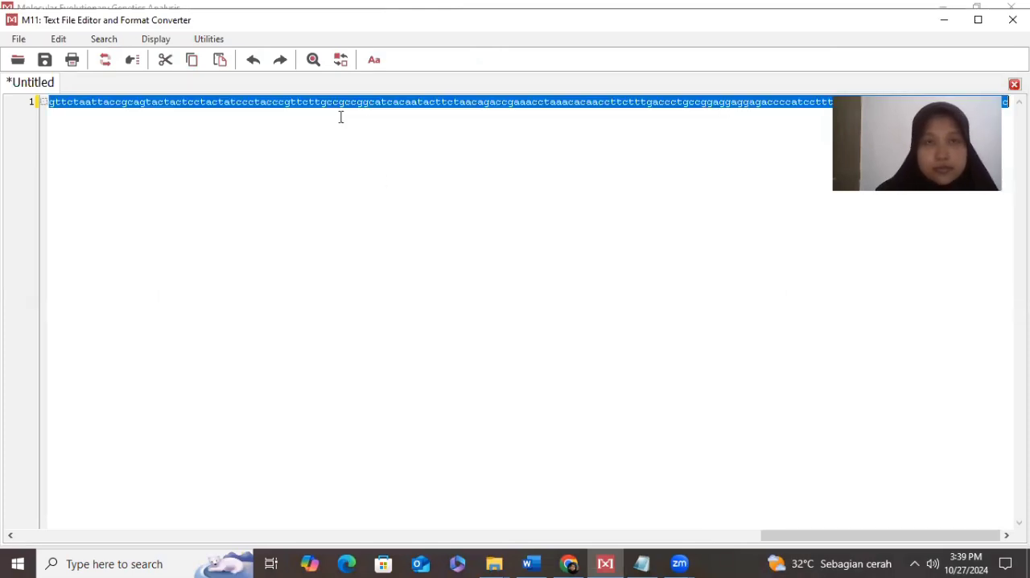
left_click(945, 23)
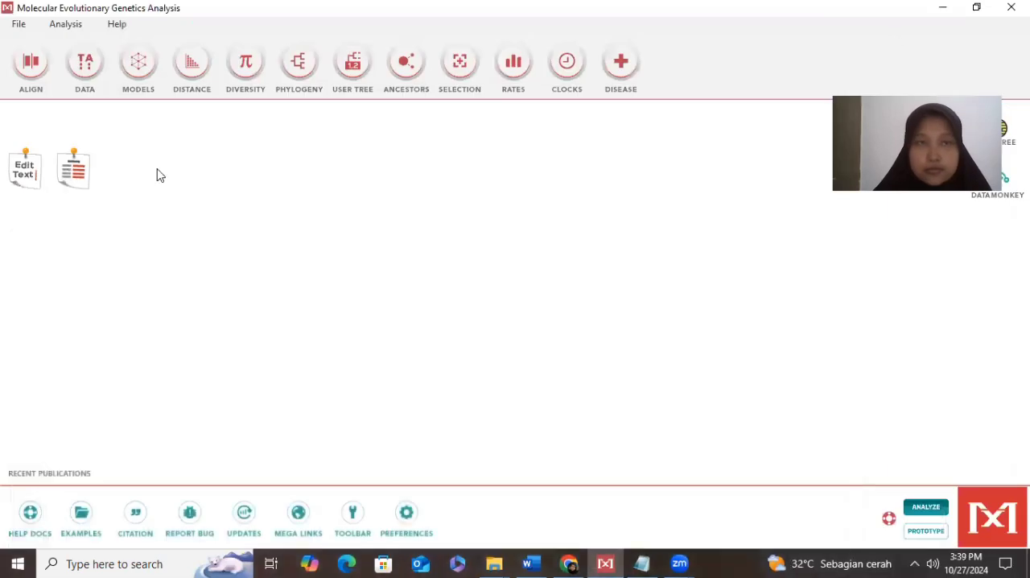
left_click(83, 175)
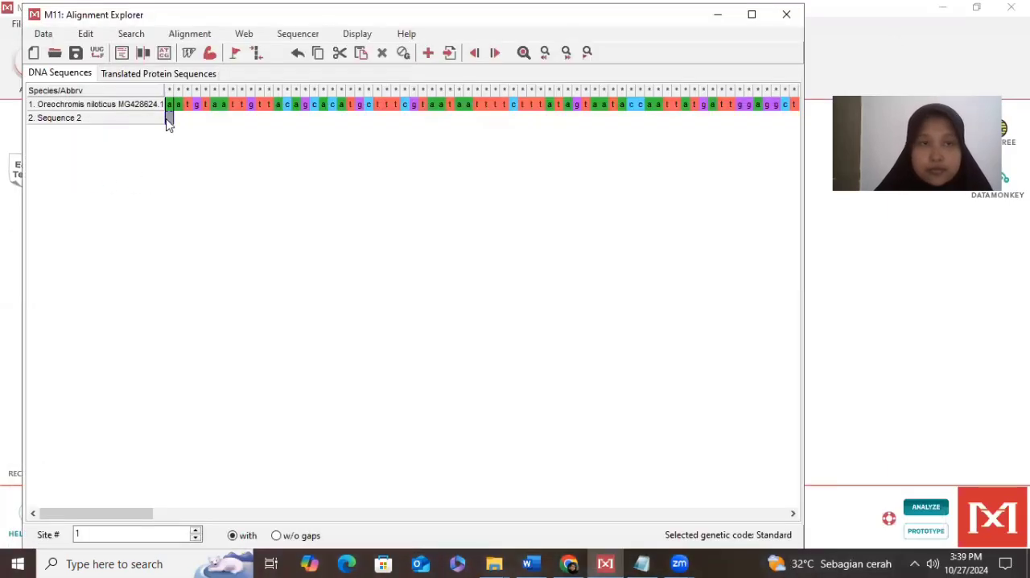
key("ctrl+v")
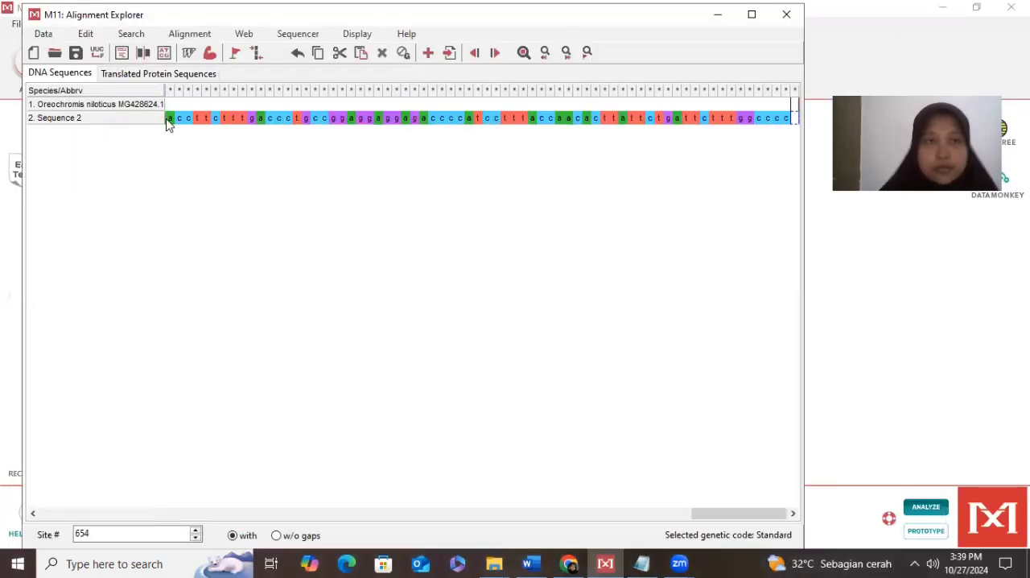
- Copy the heading "Oreochromis mossambicus KU565866.1" from the Word document as the name for Sequence 2
left_click(89, 127)
left_click(90, 127)
key("BackSpace")
left_click(531, 563)
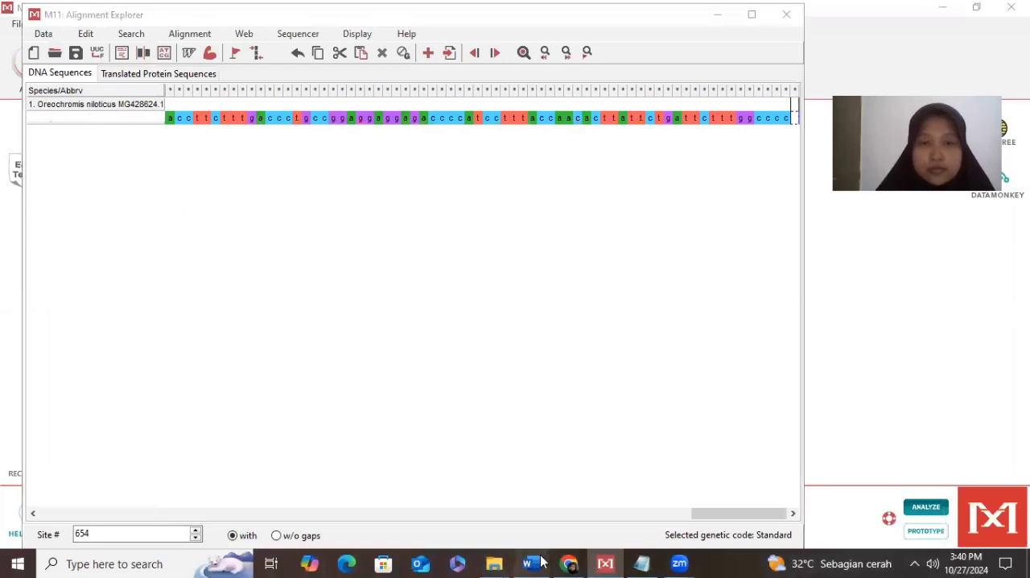
triple_click(299, 343)
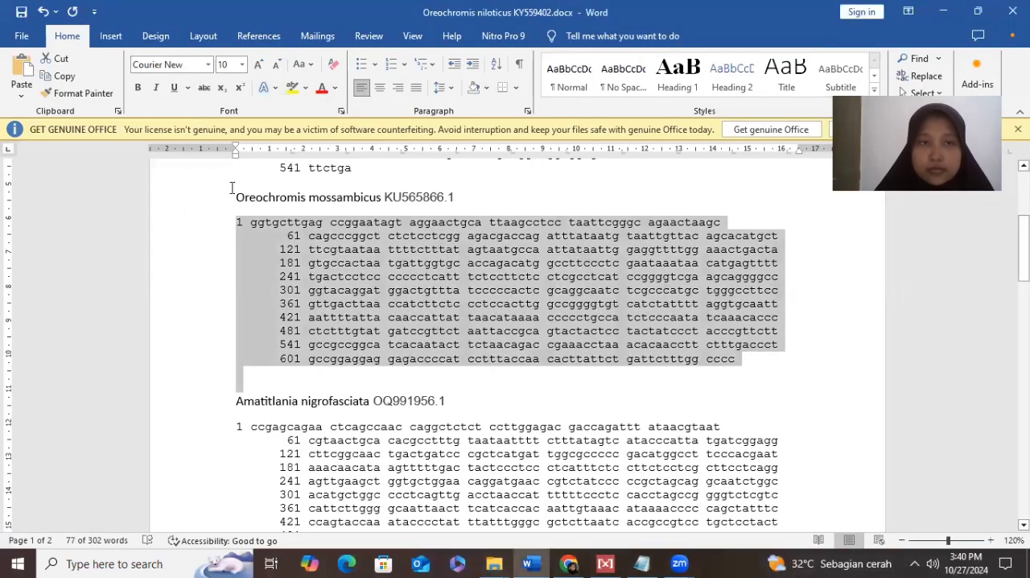
left_click_drag(233, 197, 472, 206)
key("ctrl+c")
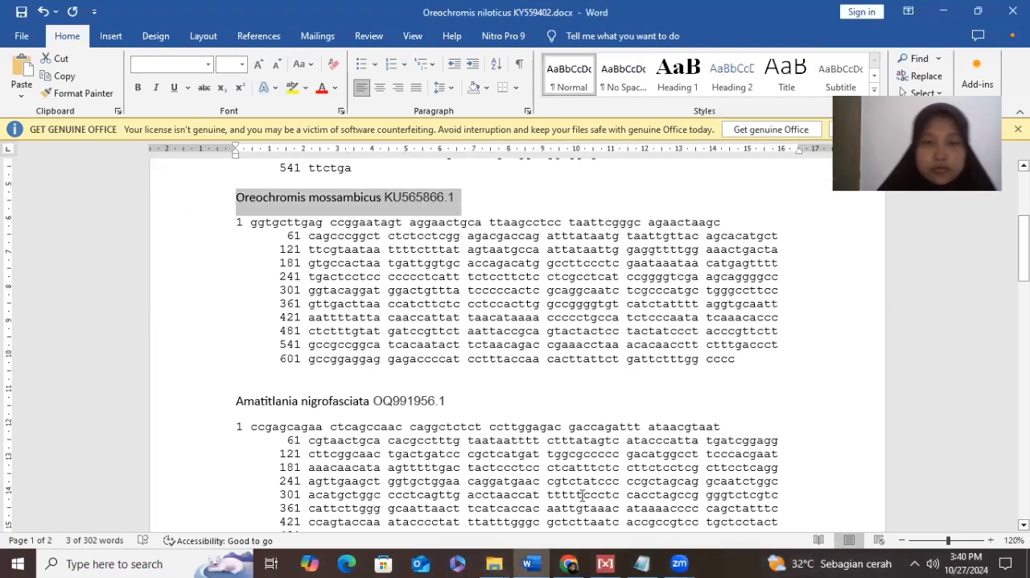
- Return to MEGA's Alignment Explorer, rename Sequence 2 as "Oreochromis mossambicus KU565866.1", and insert a third blank sequence
left_click(569, 564)
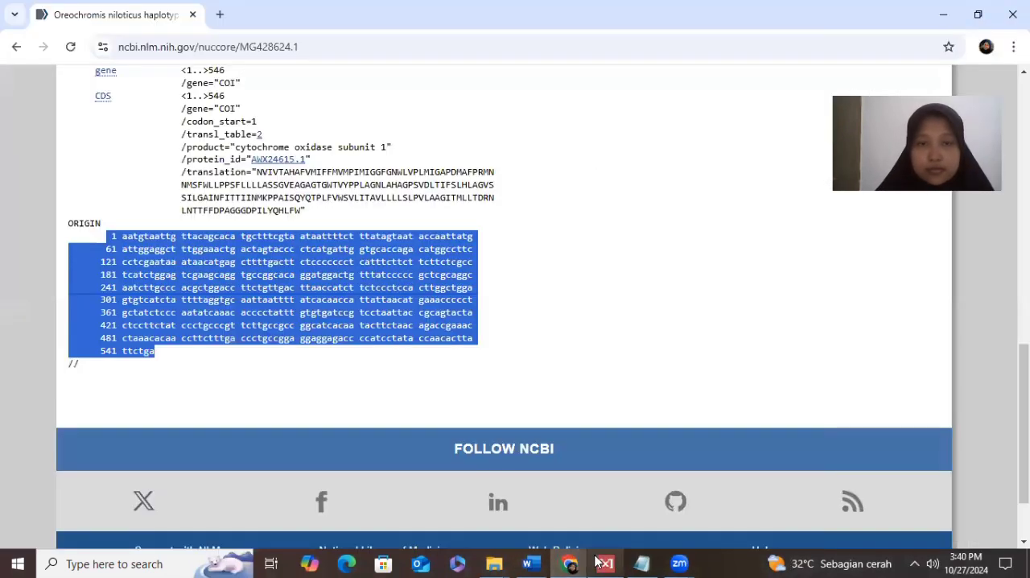
left_click(604, 563)
key("ctrl+v")
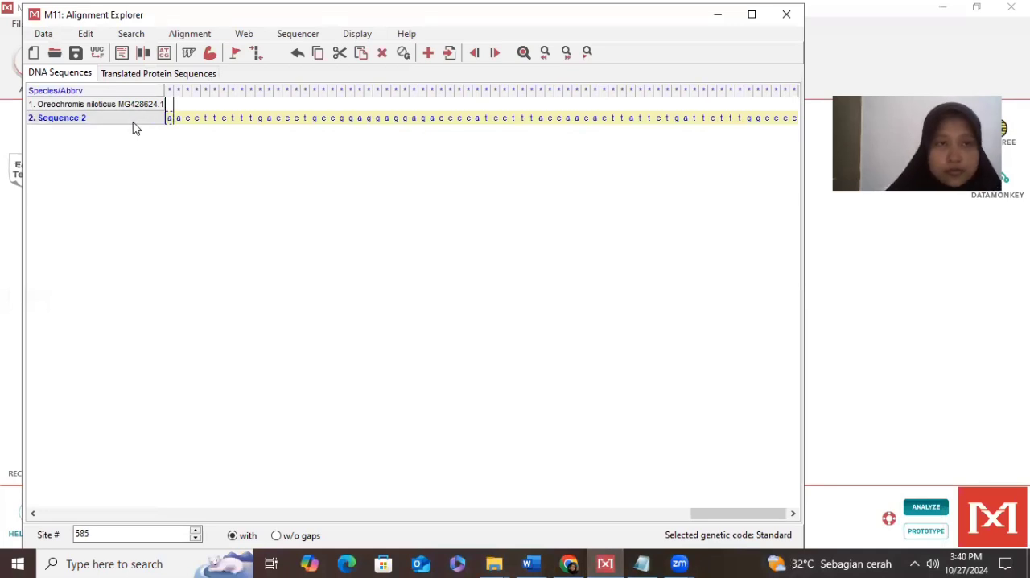
double_click(127, 119)
key("BackSpace")
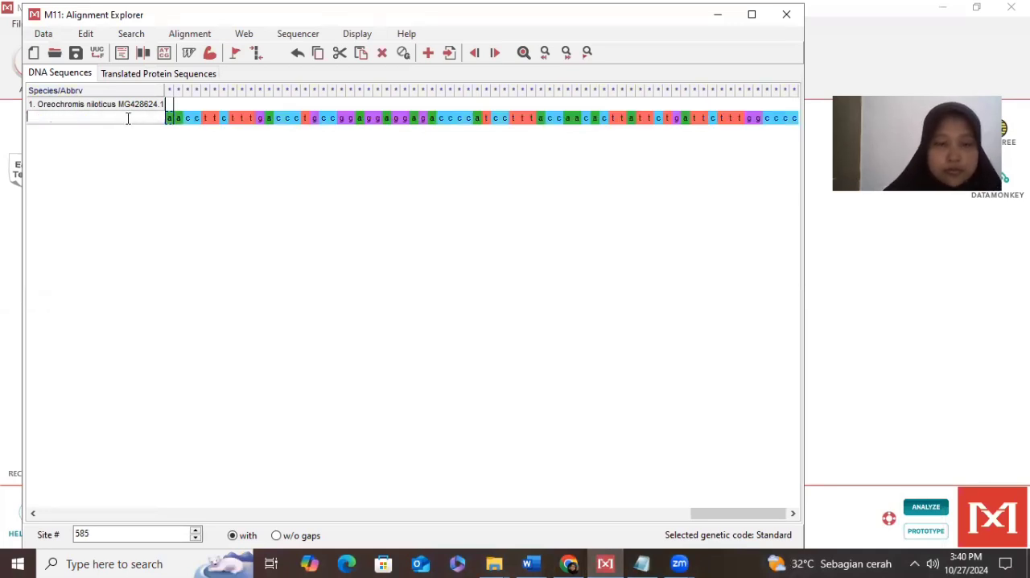
key("ctrl+v")
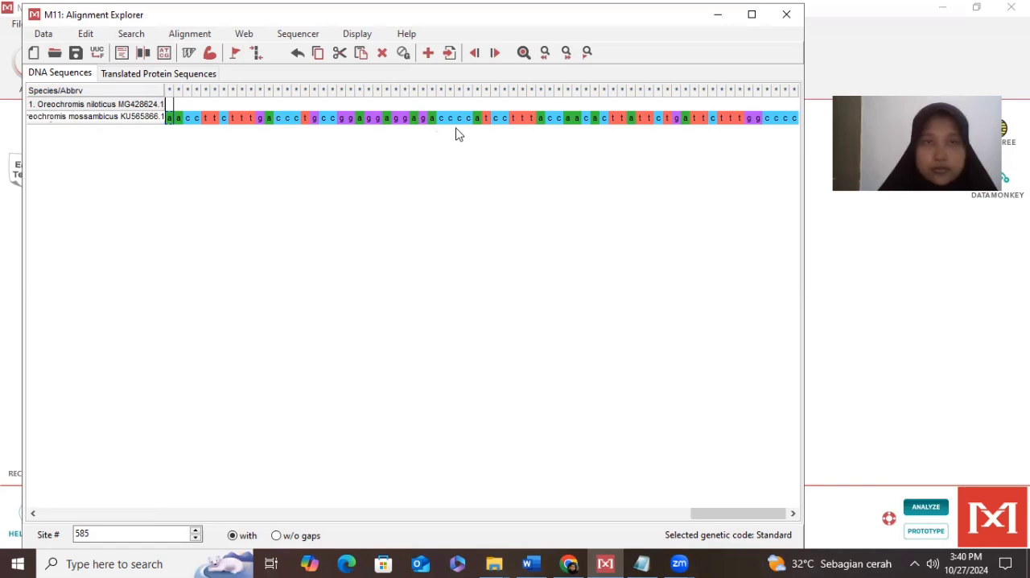
key("Return")
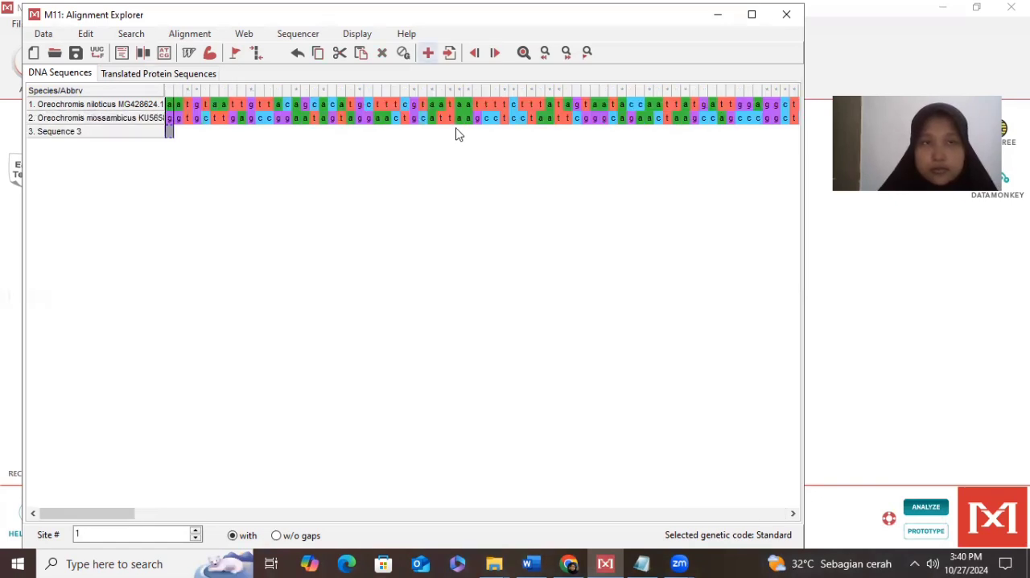
- Switch to Word and copy the full numbered sequence under Amatitlania nigrofasciata OQ991956.1
left_click(531, 564)
scroll(237, 149, "down", 3)
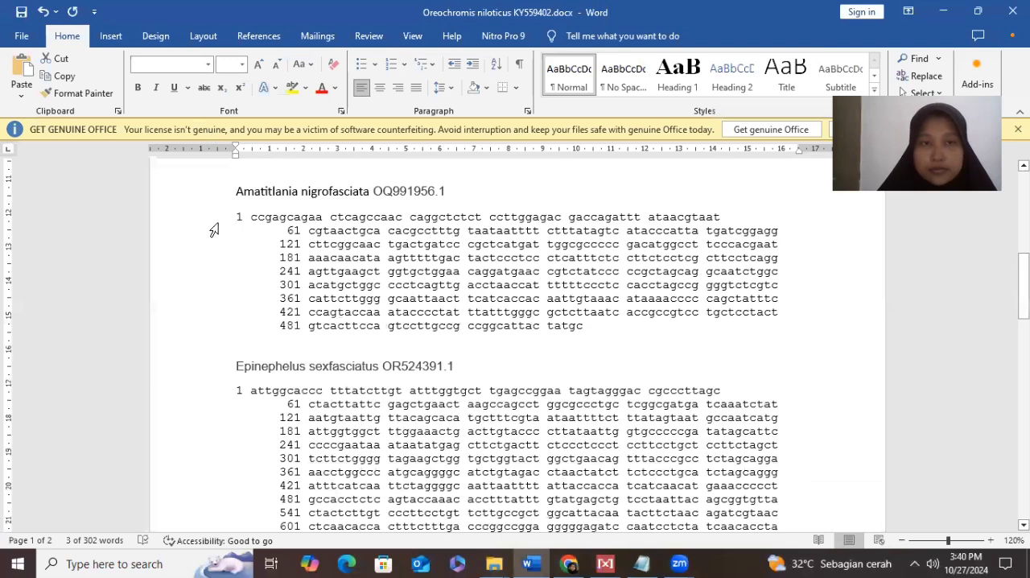
left_click_drag(236, 217, 592, 326)
key("ctrl+c")
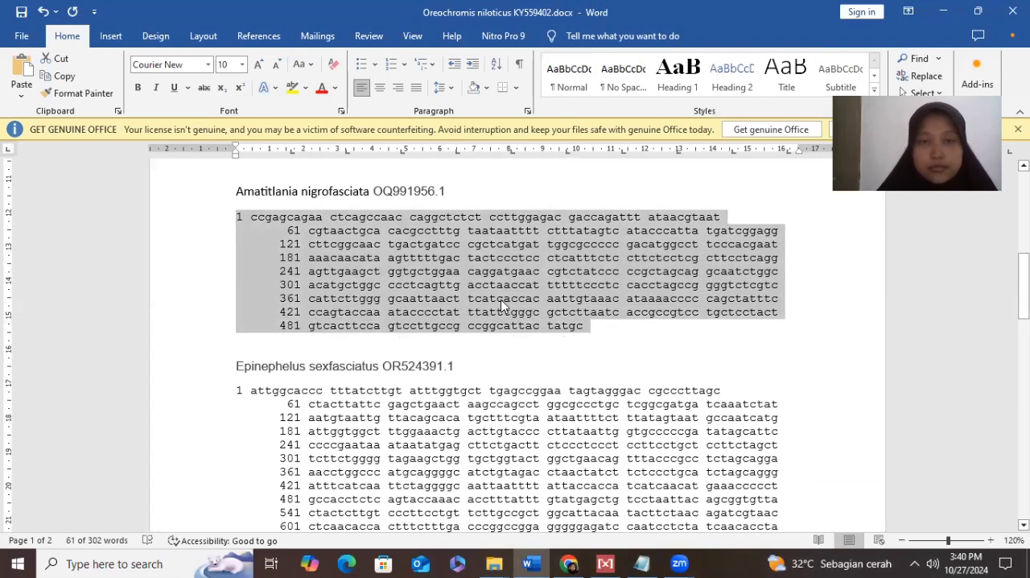
- Switch to MEGA, minimize the Alignment Explorer, and replace the text editor's contents with the copied Amatitlania nigrofasciata sequence
left_click(605, 564)
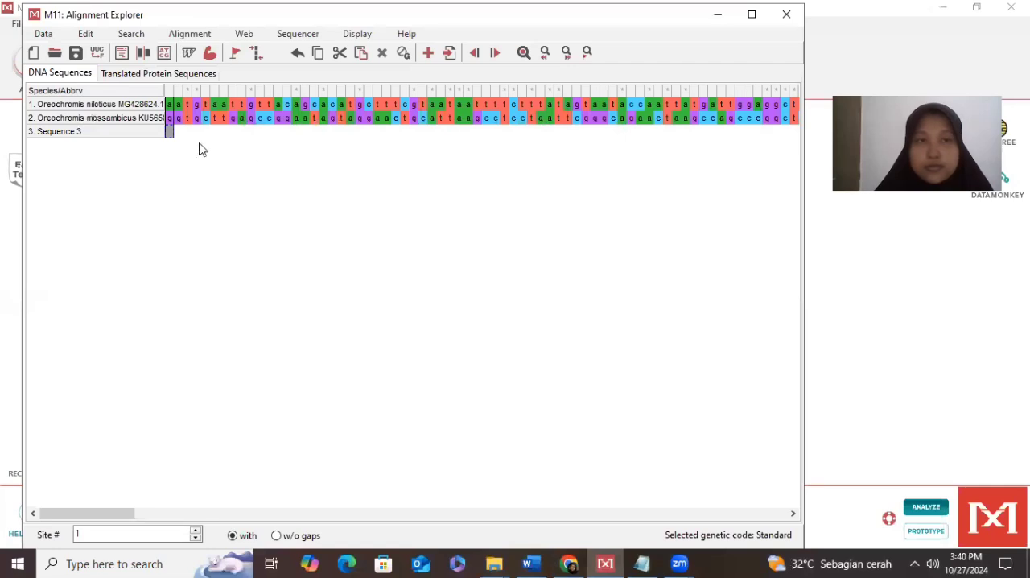
left_click(721, 16)
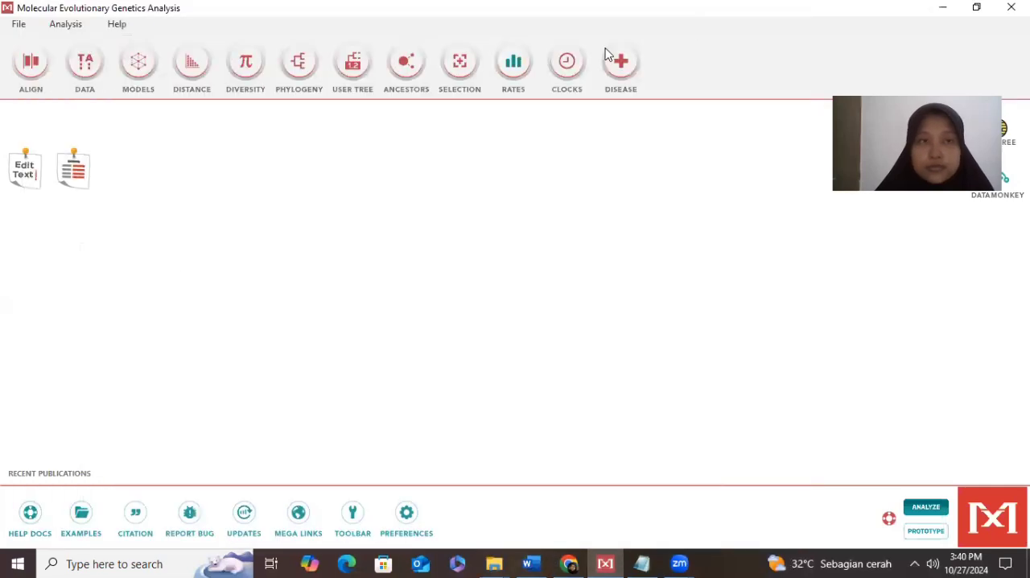
left_click(16, 164)
key("Delete")
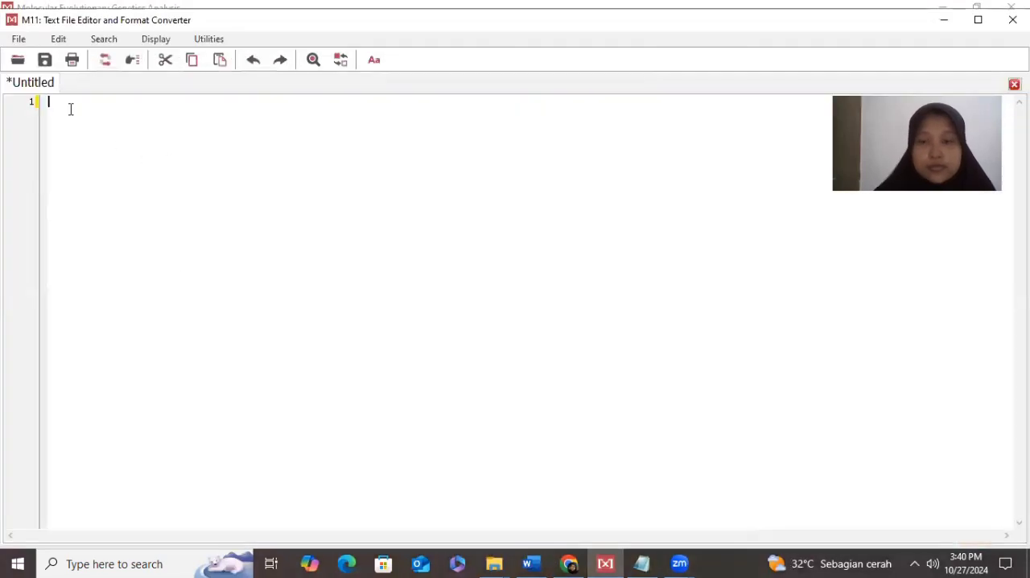
key("ctrl+v")
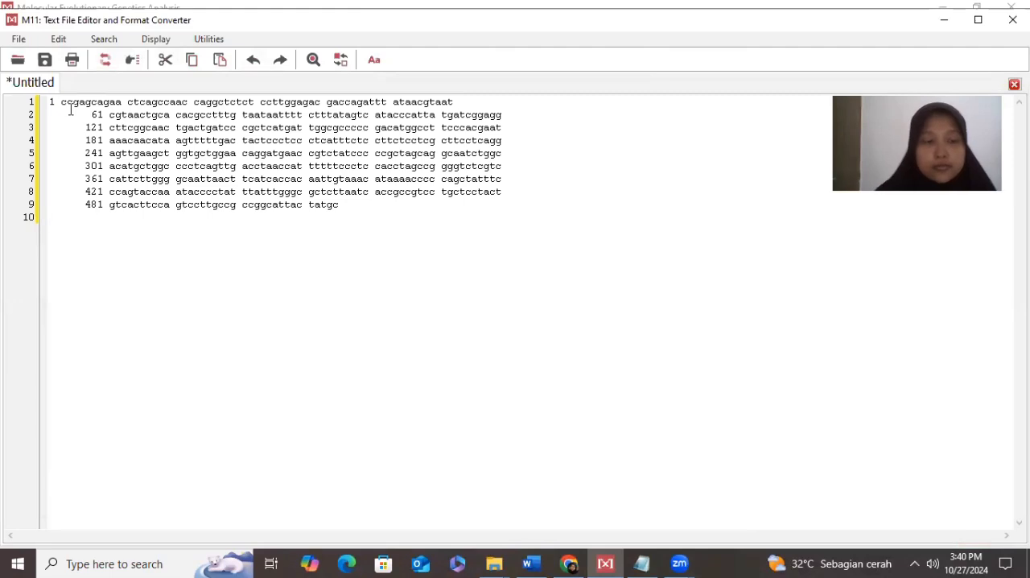
- Remove the spaces and digits from the entire Amatitlania nigrofasciata sequence and merge its lines into one
key("ctrl+a")
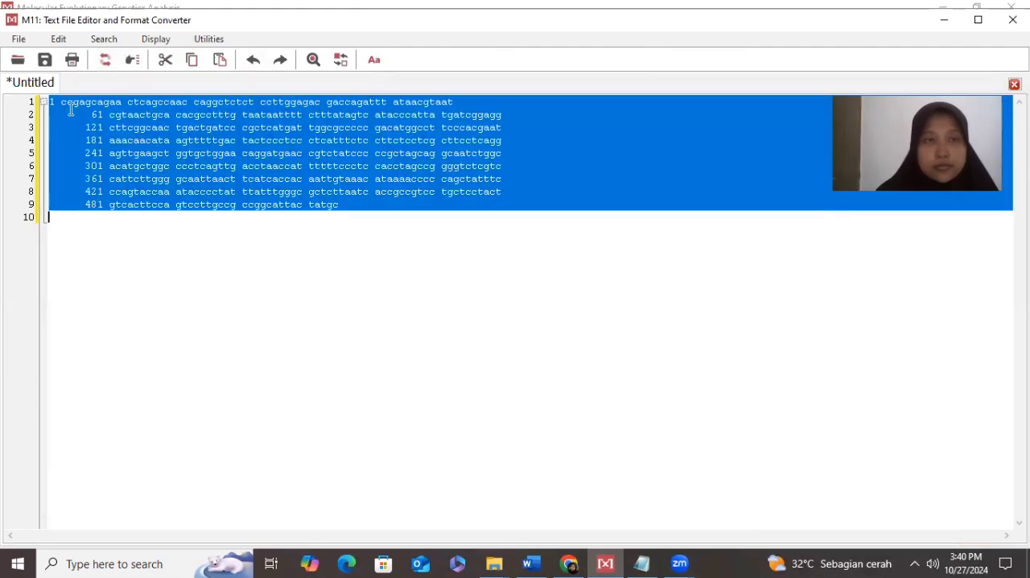
left_click(211, 39)
mouse_move(248, 75)
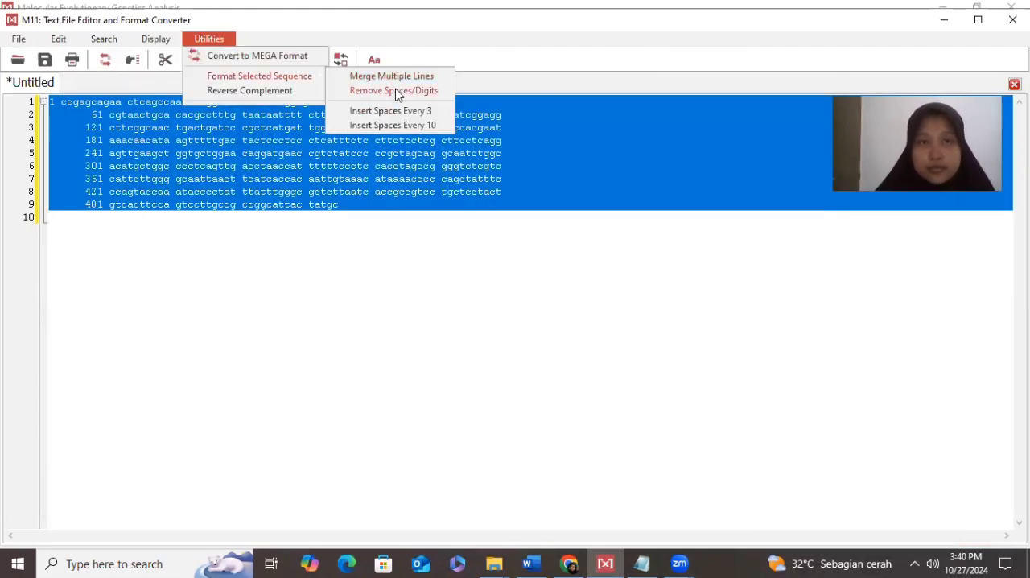
left_click(394, 91)
key("ctrl+a")
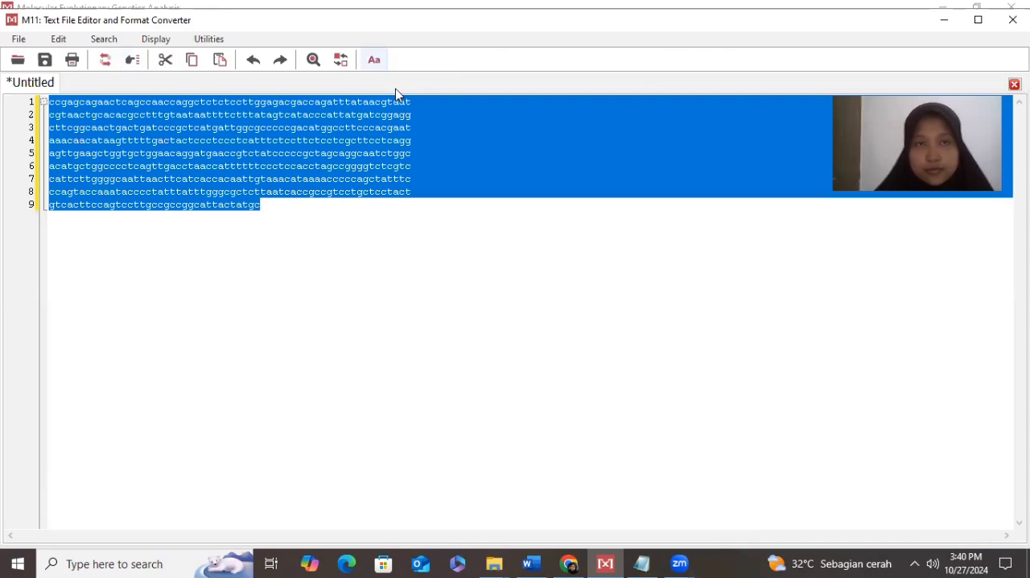
left_click(211, 39)
mouse_move(313, 74)
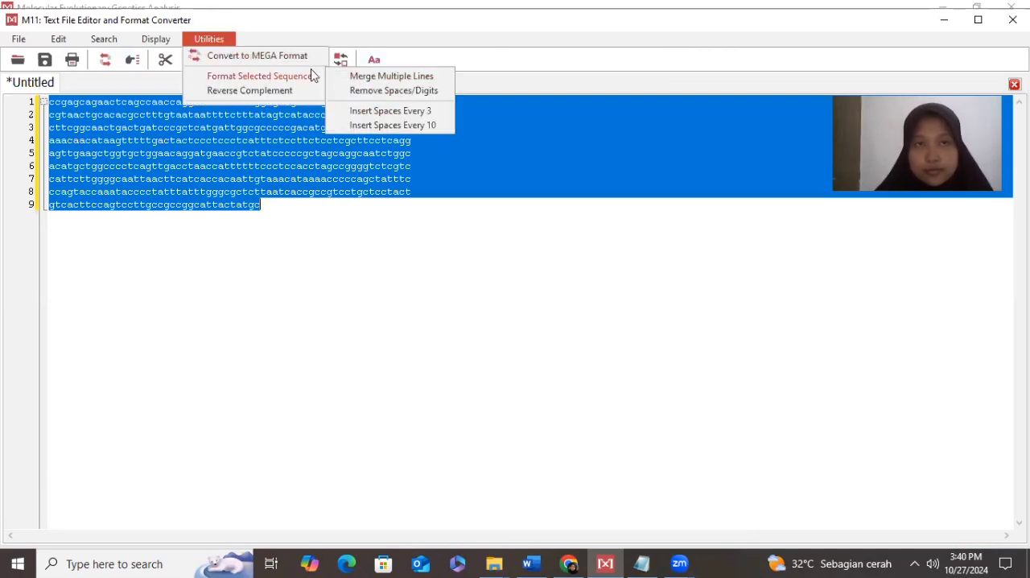
left_click(359, 75)
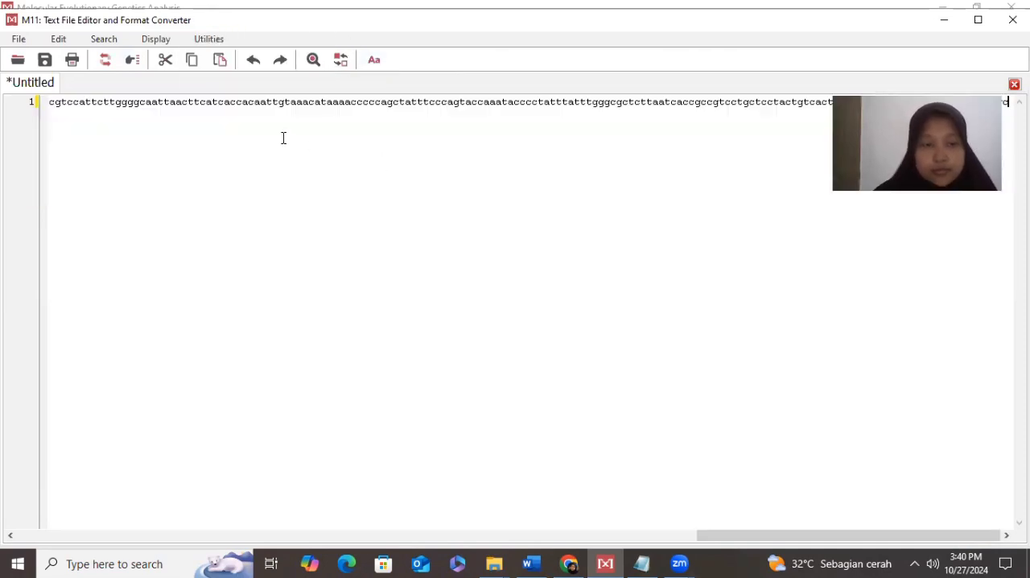
- Copy the entire cleaned Amatitlania nigrofasciata sequence, minimize the text editor, and paste it into Sequence 3 from site 1 in the Alignment Explorer
key("ctrl+a")
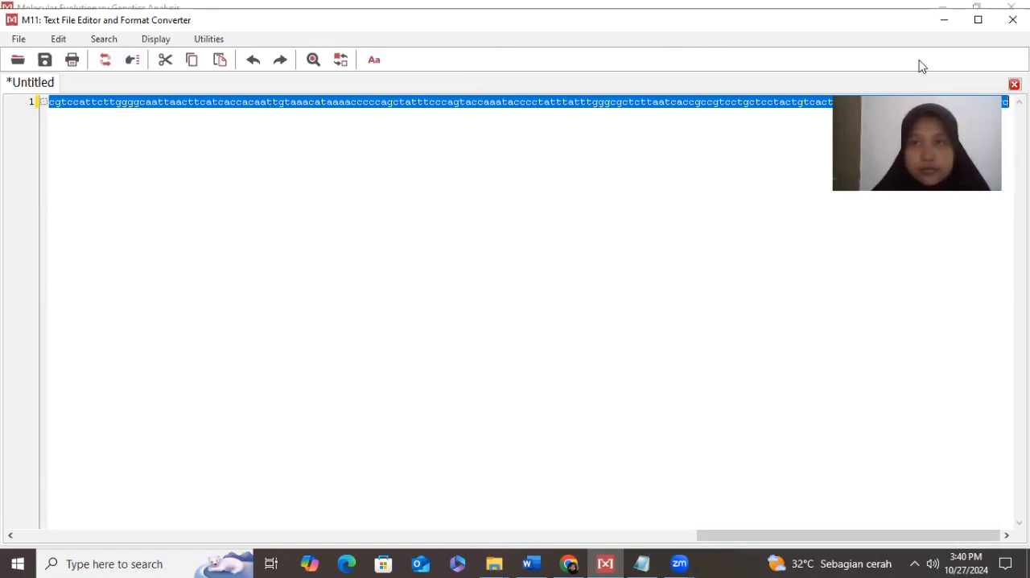
left_click(944, 20)
left_click(79, 182)
left_click(171, 138)
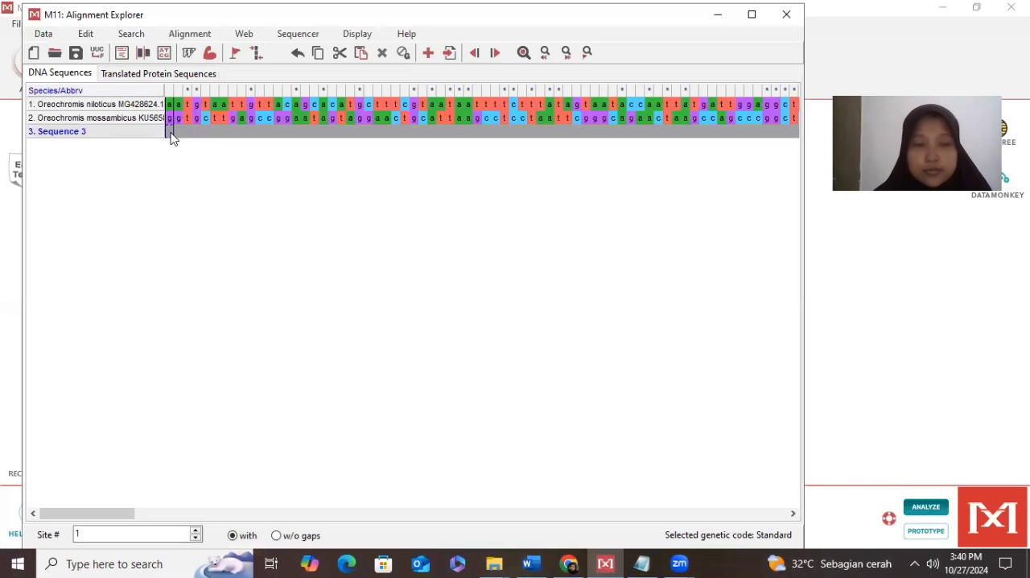
left_click(171, 139)
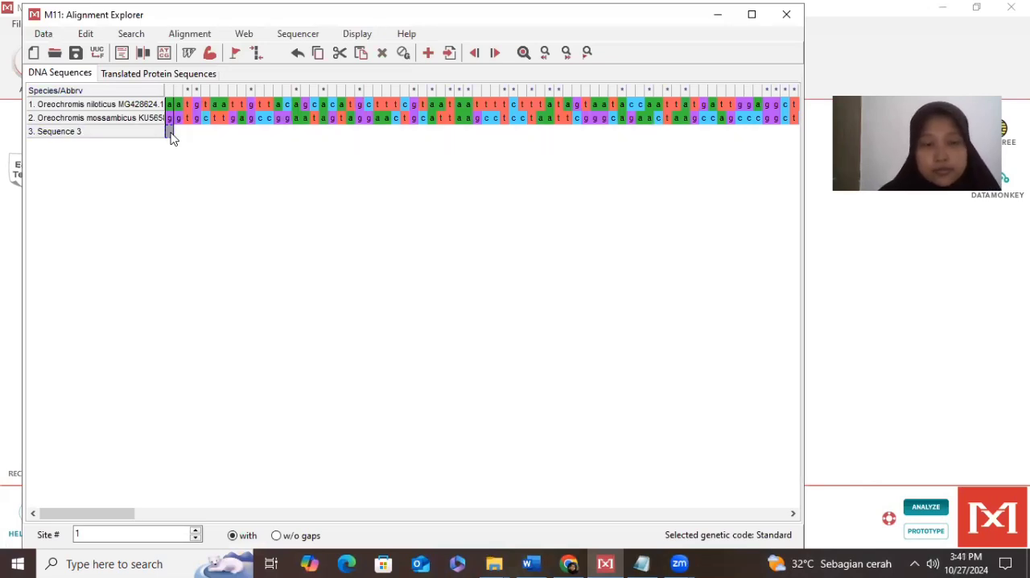
key("ctrl+v")
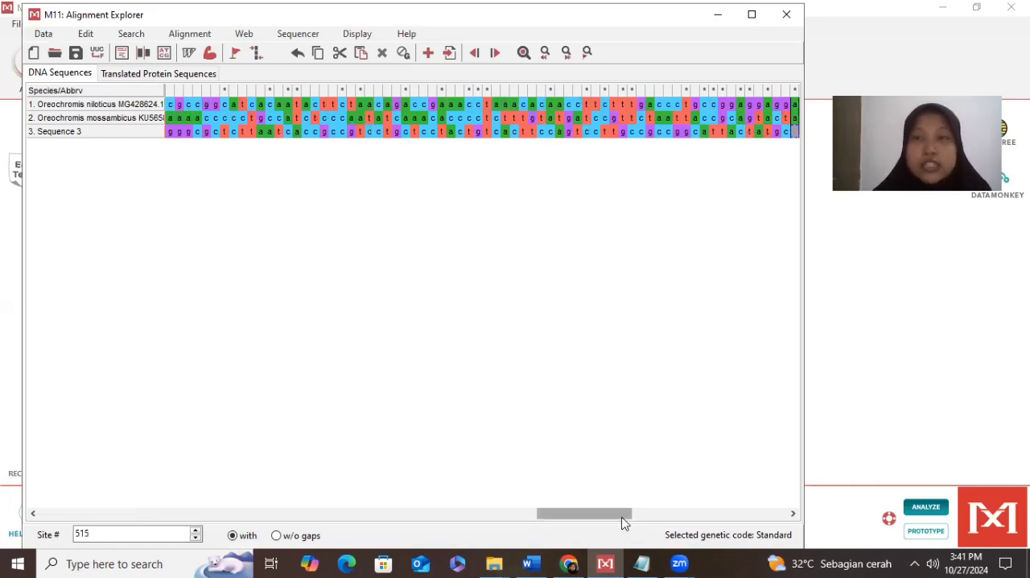
left_click_drag(604, 522, 98, 535)
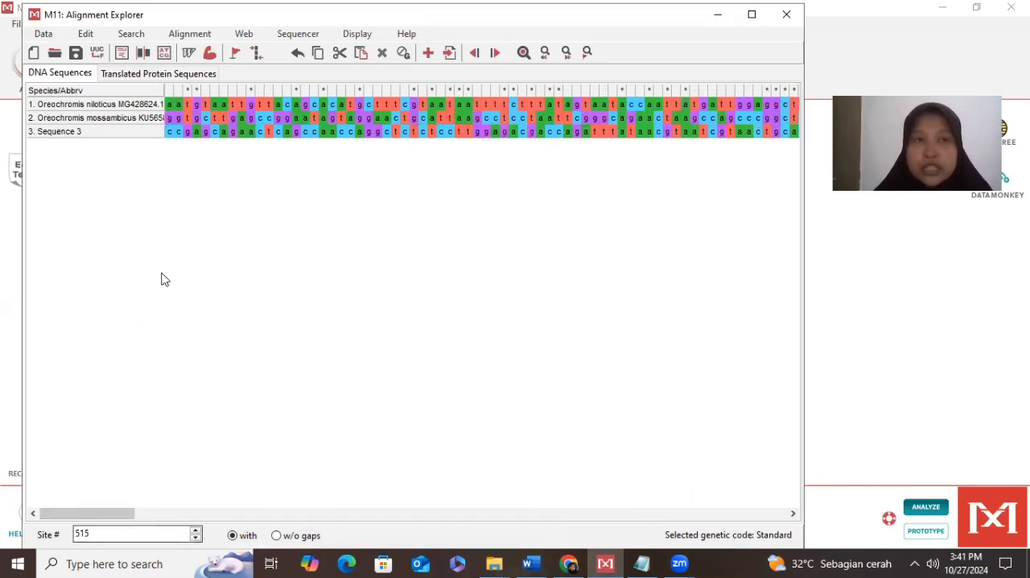
- Clear Sequence 3's name for editing, then switch to Word and copy the heading "Amatitlania nigrofasciata OQ991956.1"
left_click(96, 135)
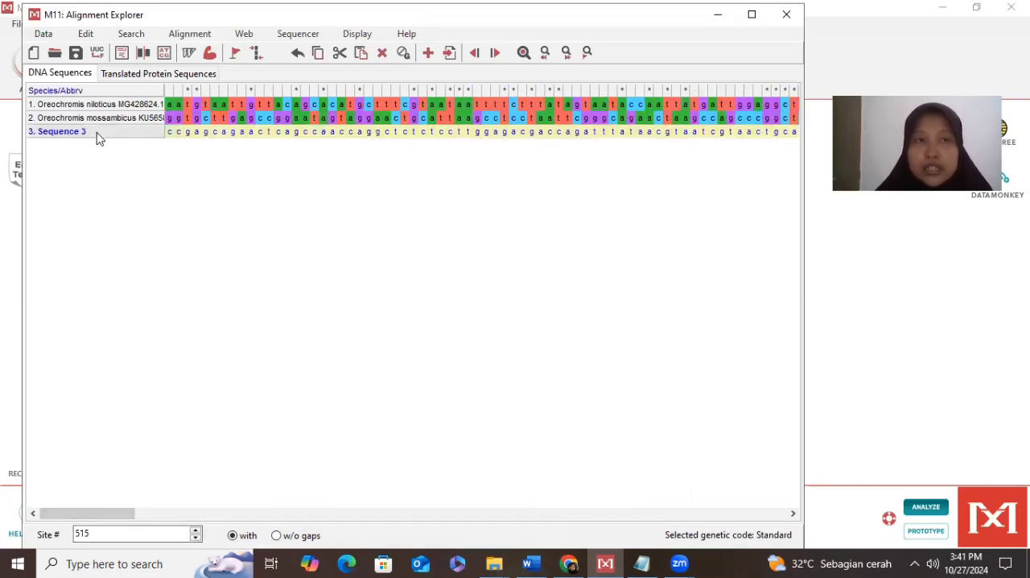
left_click(90, 135)
key("BackSpace")
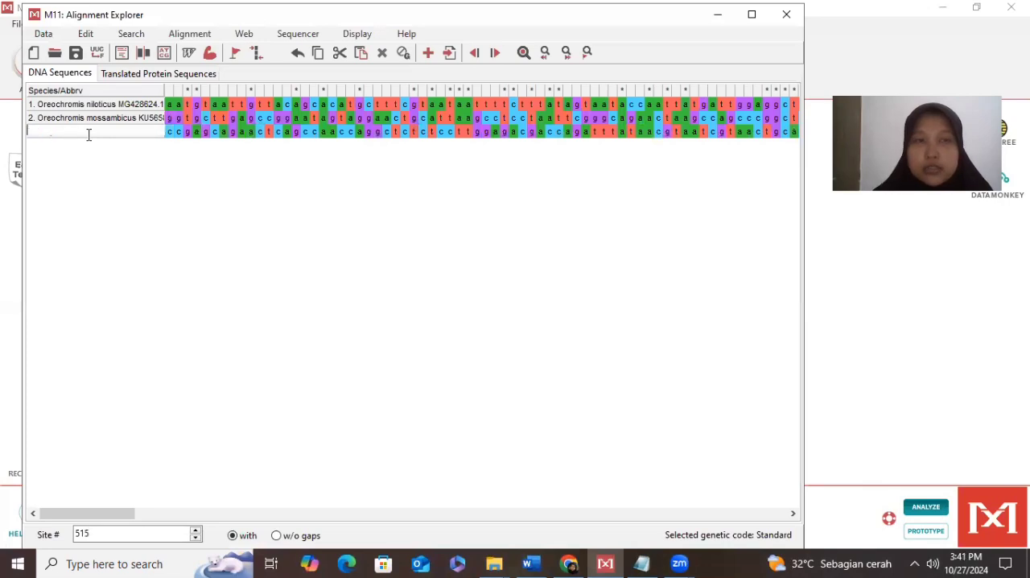
left_click(532, 562)
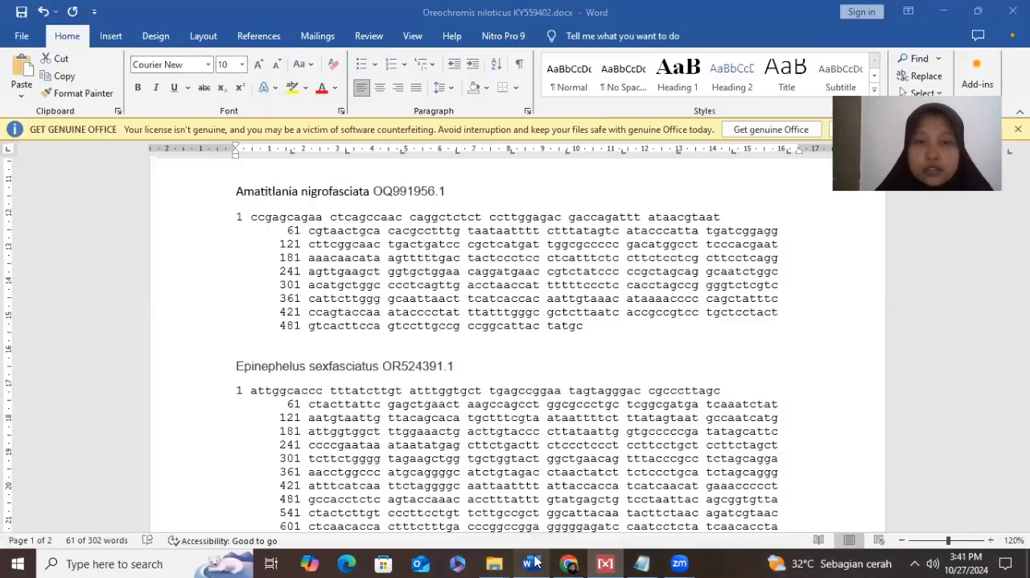
left_click_drag(236, 216, 364, 350)
left_click_drag(233, 191, 444, 191)
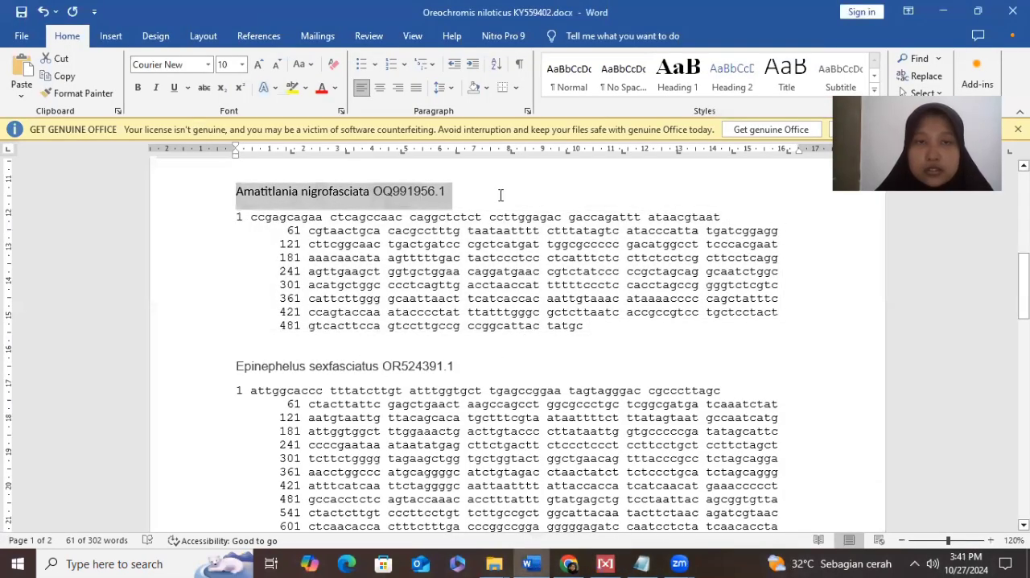
right_click(444, 192)
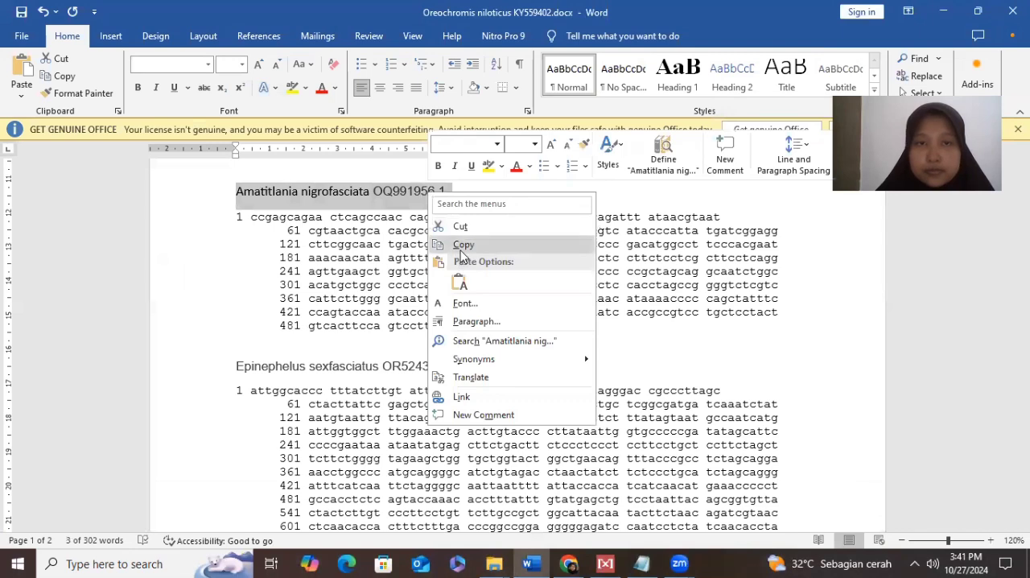
left_click(464, 244)
- Return to MEGA, name the third sequence "Amatitlania nigrofasciata OQ991956.1", and insert a fourth blank sequence
left_click(606, 561)
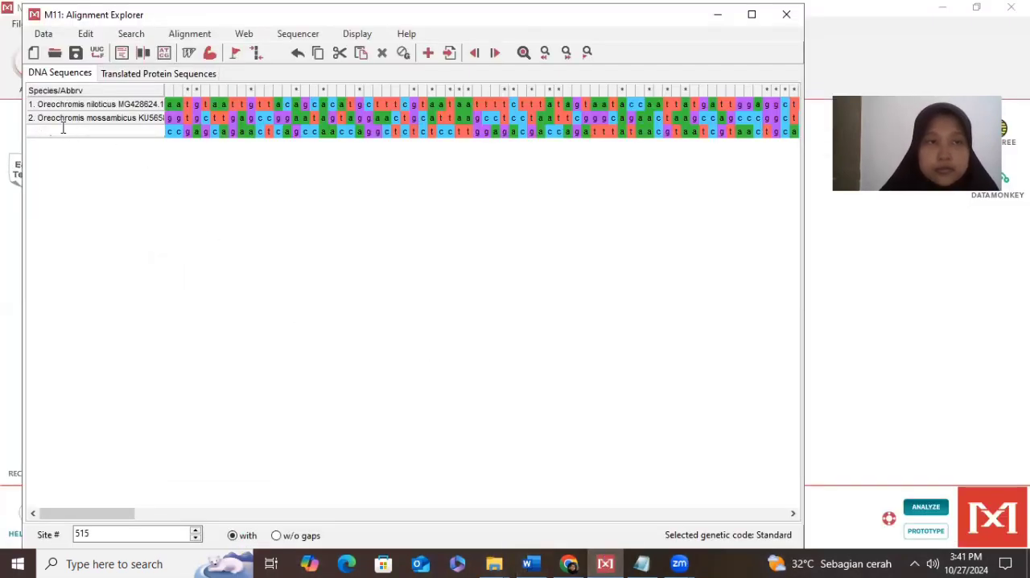
key("ctrl+v")
left_click(185, 223)
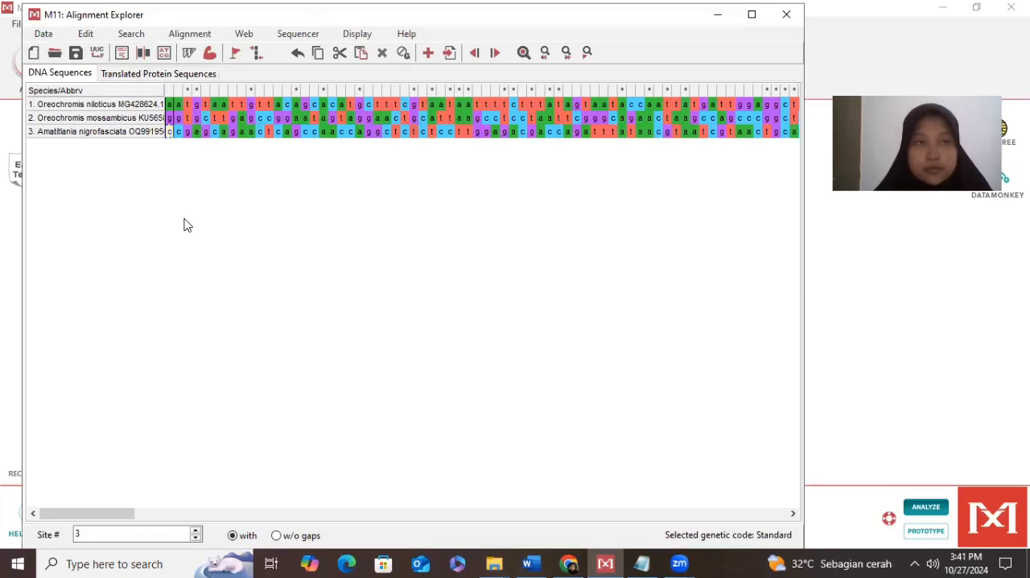
left_click(180, 142)
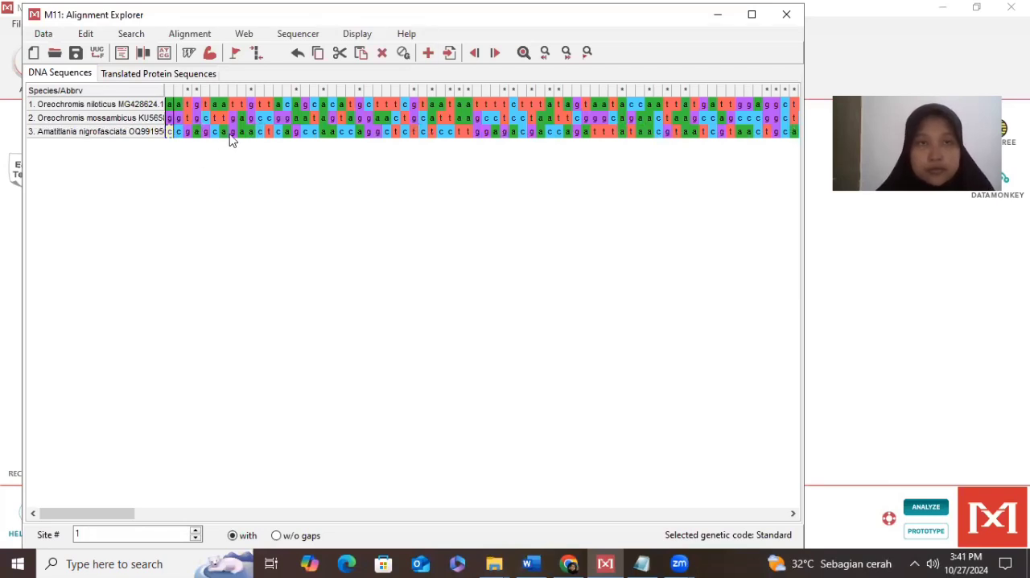
left_click(429, 52)
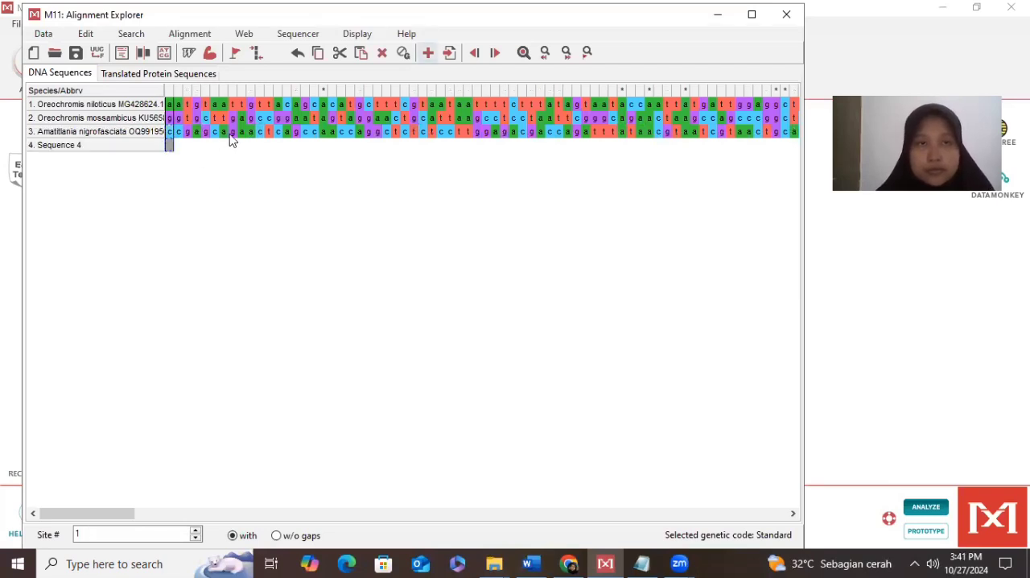
- Switch to Word, copy the full numbered sequence under Epinephelus sexfasciatus OR524391.1, and return to MEGA
left_click(534, 563)
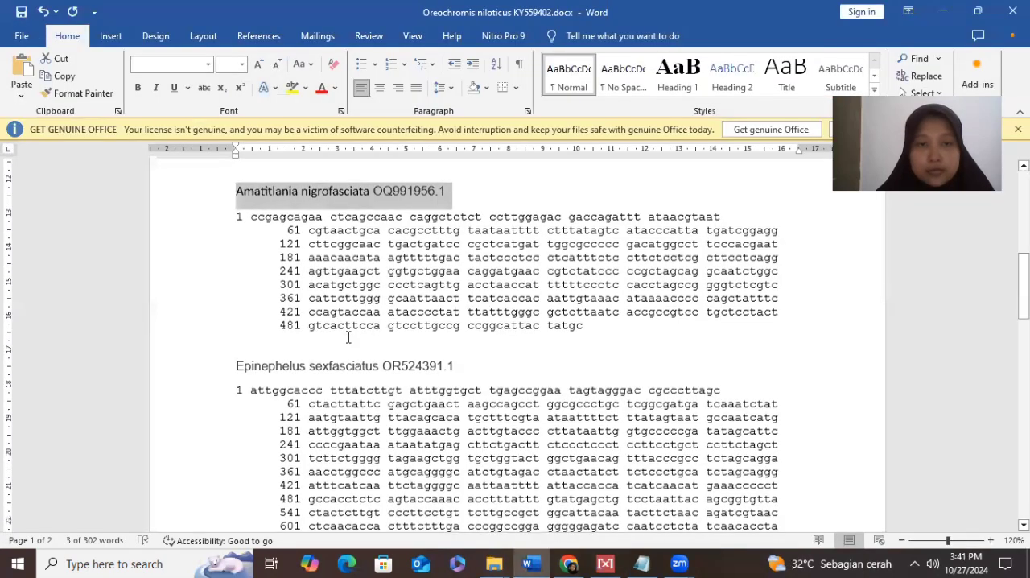
scroll(229, 236, "down", 4)
left_click_drag(229, 236, 384, 416)
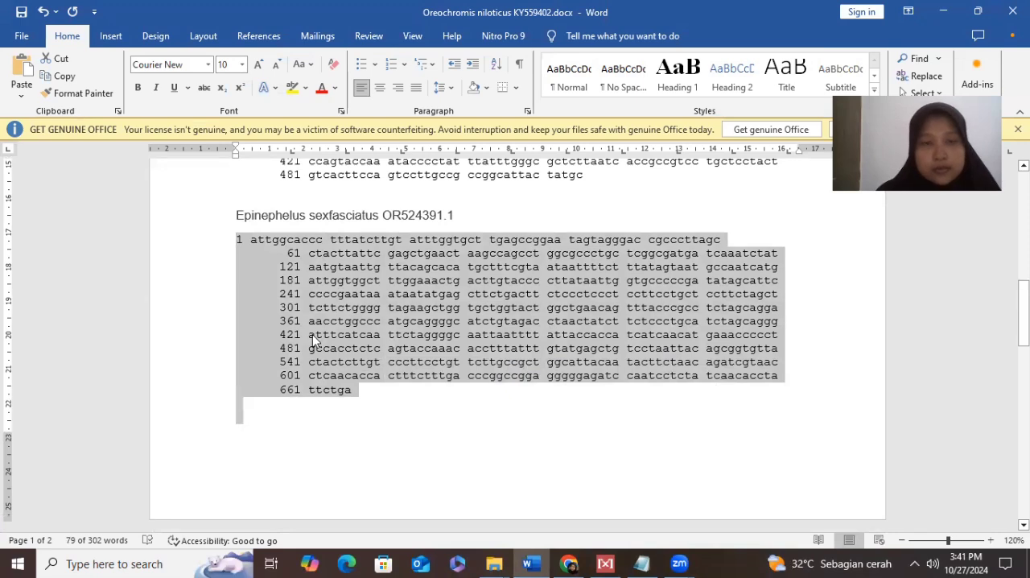
left_click(605, 563)
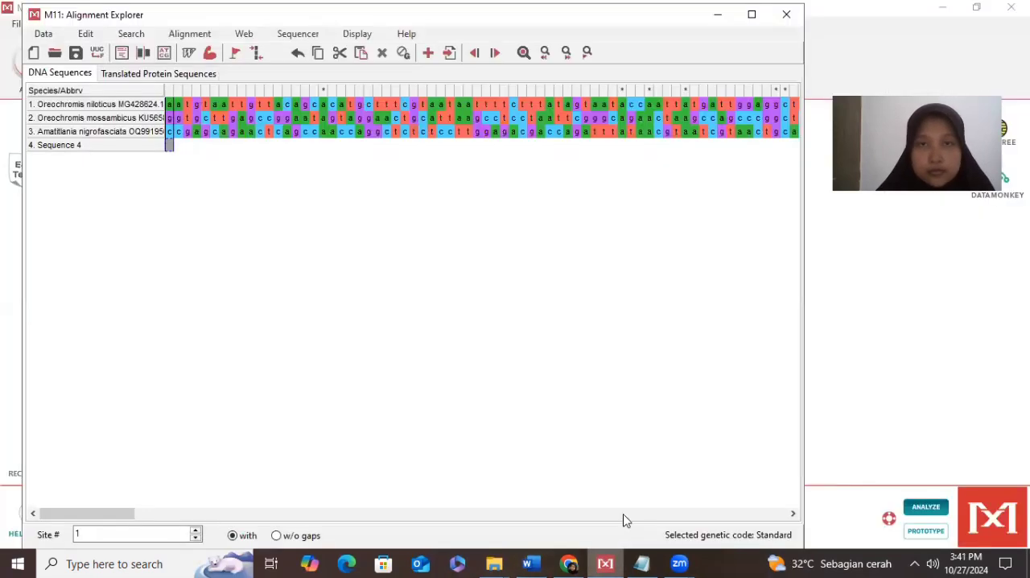
left_click(427, 52)
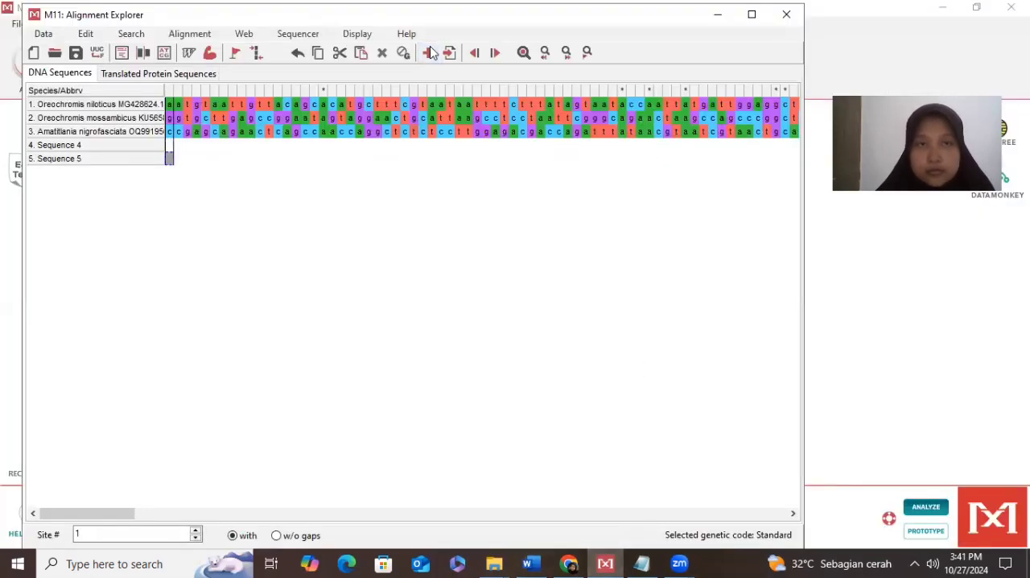
left_click(189, 160)
left_click(170, 145)
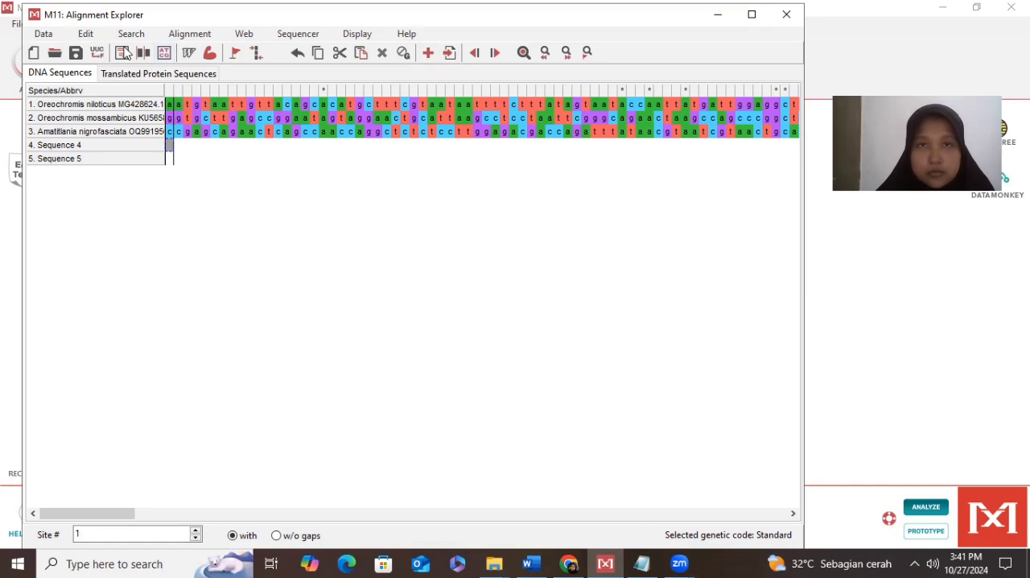
left_click(133, 158)
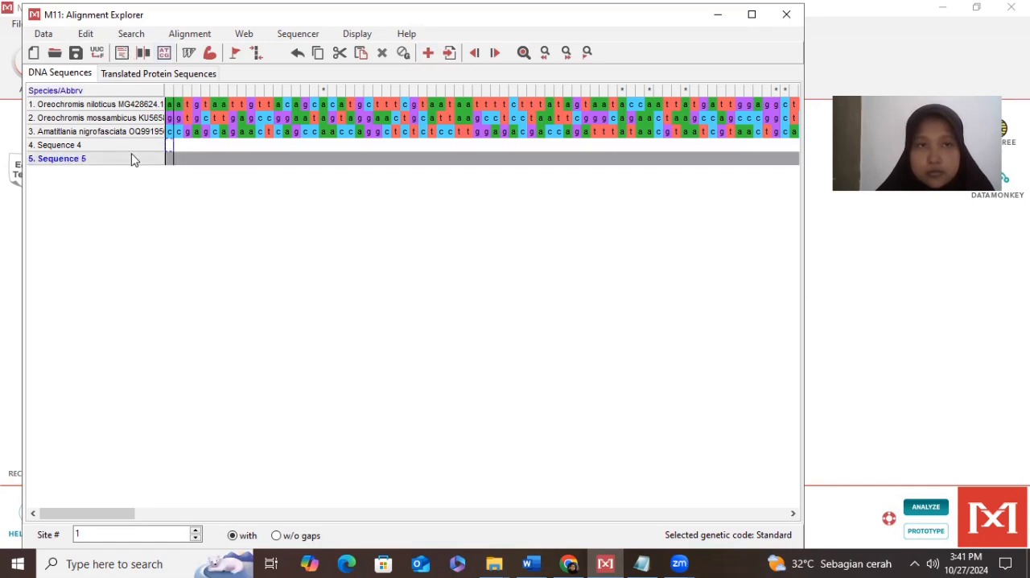
key("Delete")
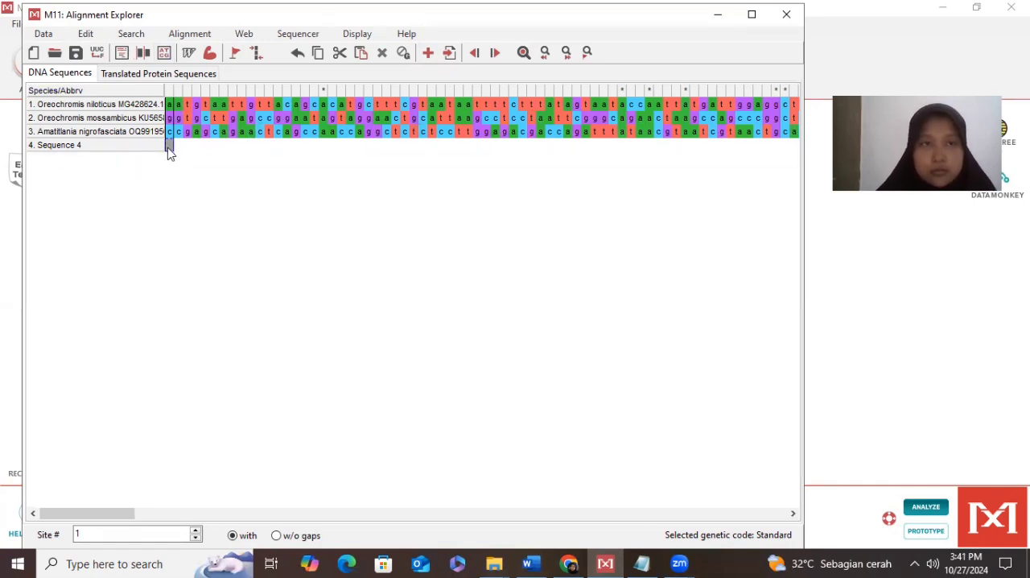
- Minimize the Alignment Explorer and replace the text editor's contents with the copied Epinephelus sexfasciatus sequence
left_click(166, 149)
left_click(714, 19)
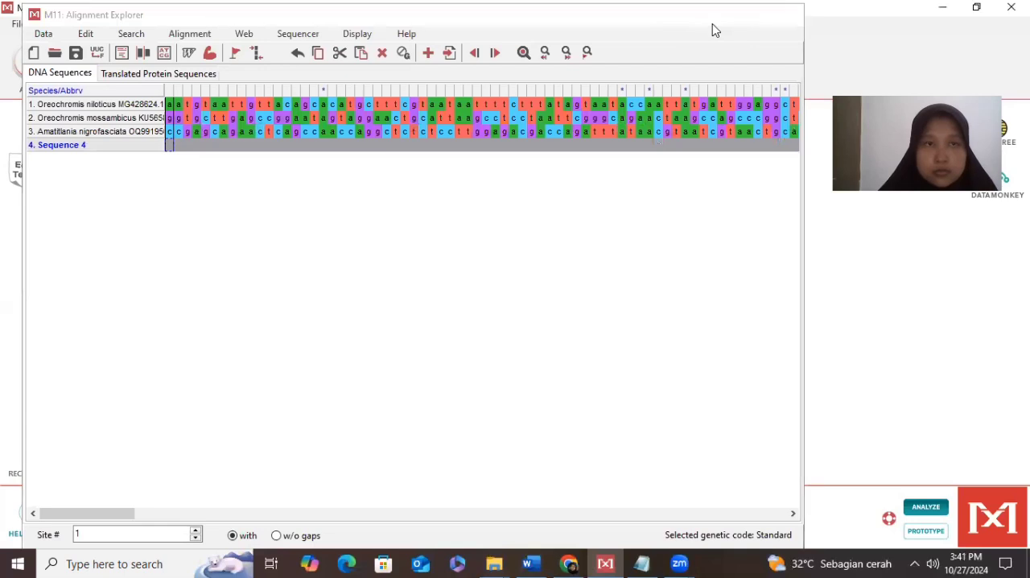
left_click(33, 179)
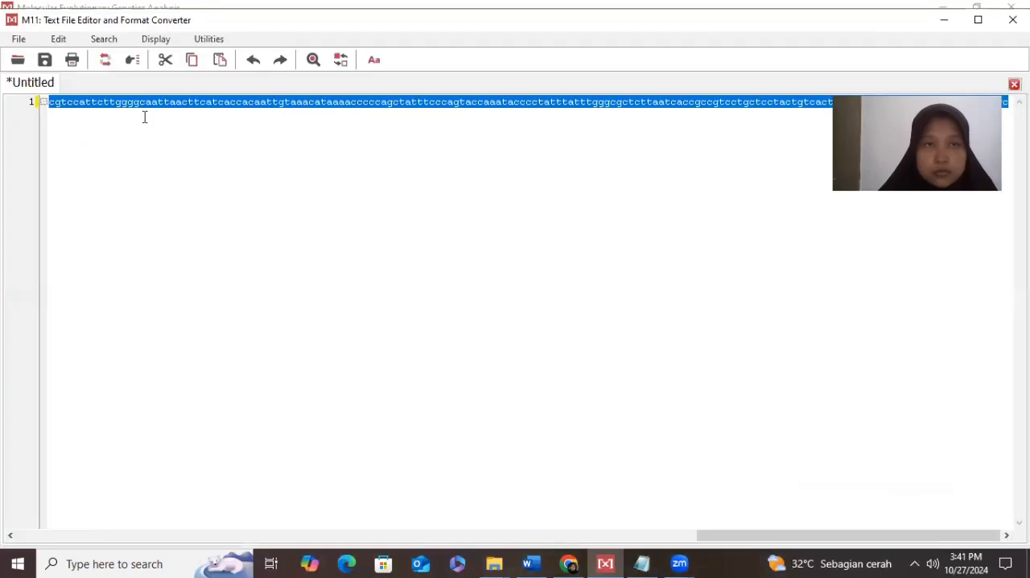
key("Delete")
key("ctrl+v")
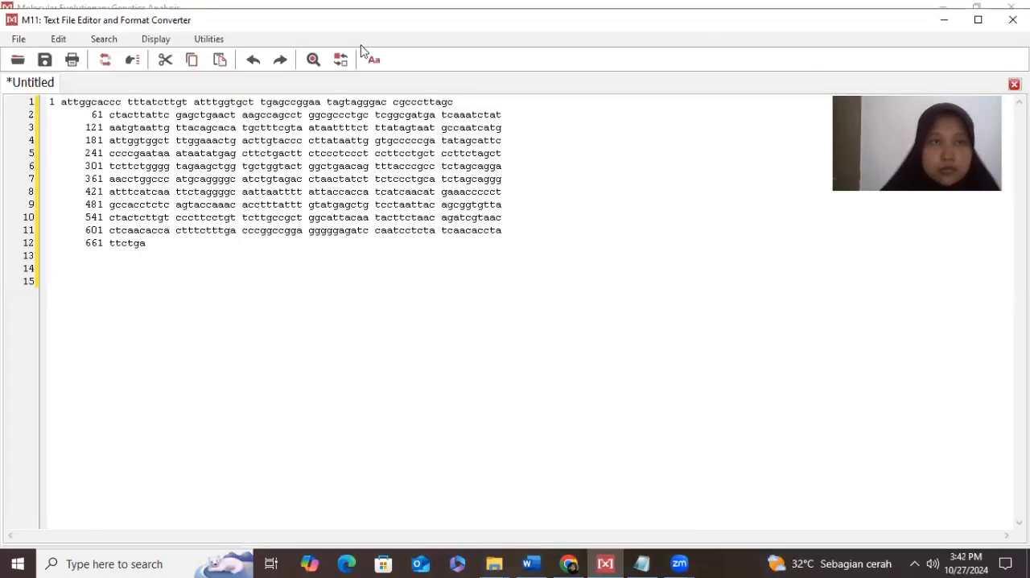
- Remove the spaces and digits from the entire Epinephelus sexfasciatus sequence and merge its lines into one
left_click(198, 41)
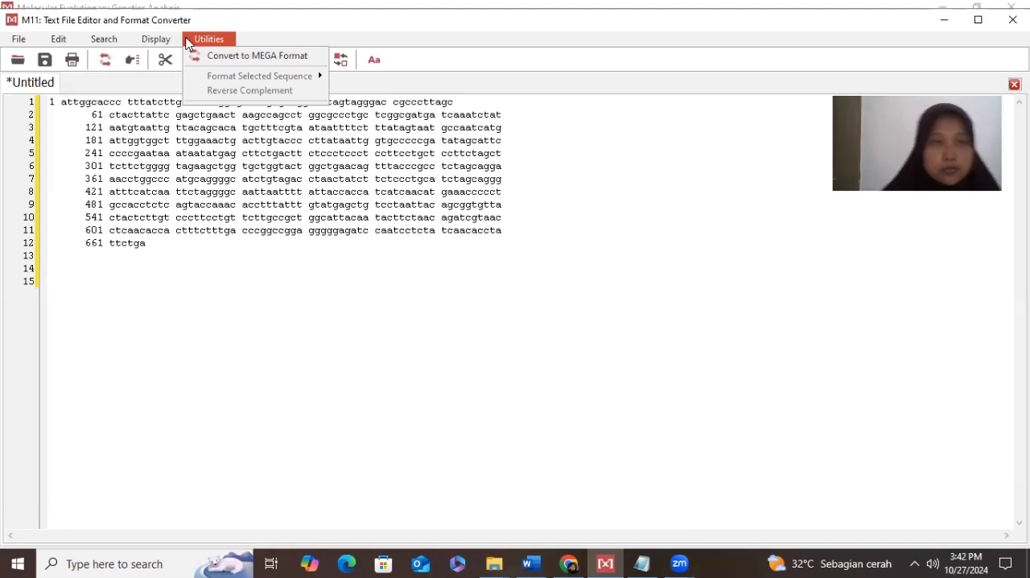
left_click(196, 310)
key("ctrl+a")
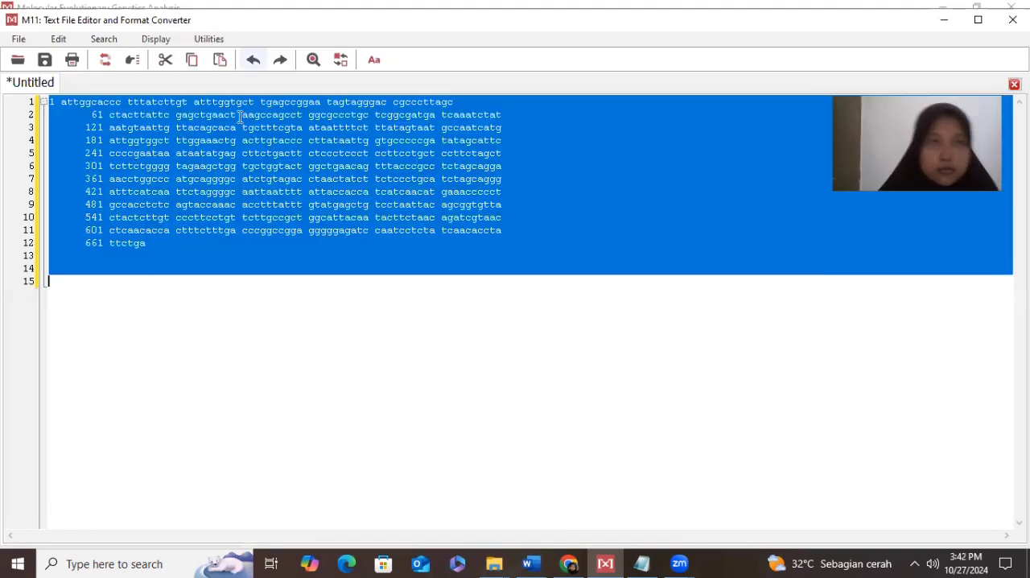
left_click(225, 45)
left_click(224, 42)
left_click(223, 41)
mouse_move(253, 76)
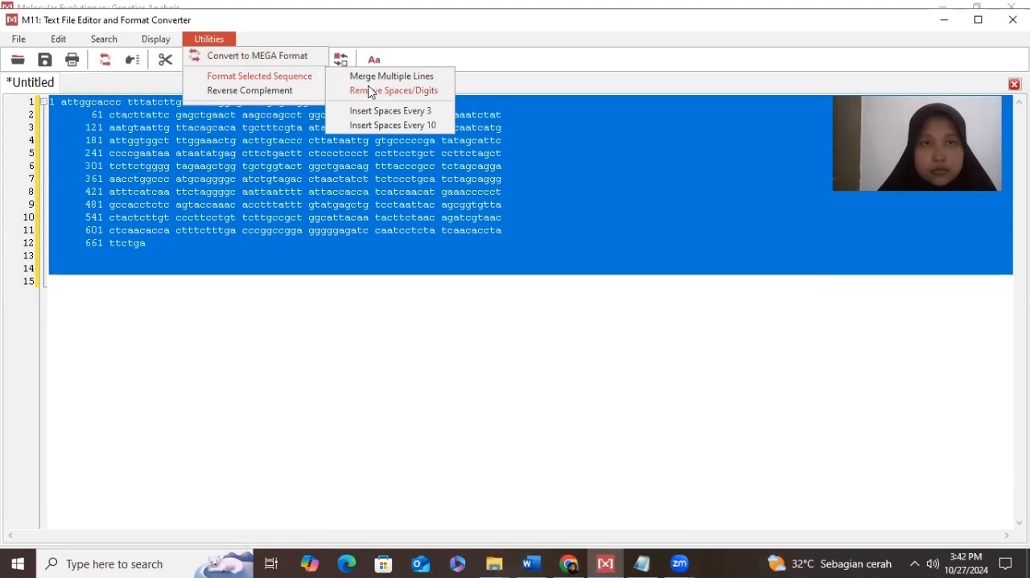
left_click(371, 91)
key("ctrl+a")
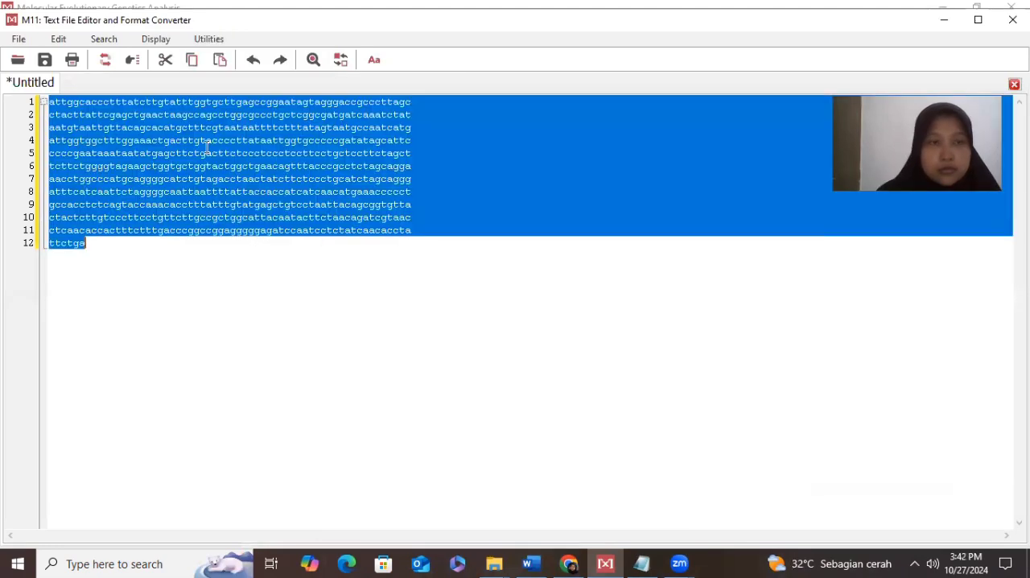
left_click(210, 40)
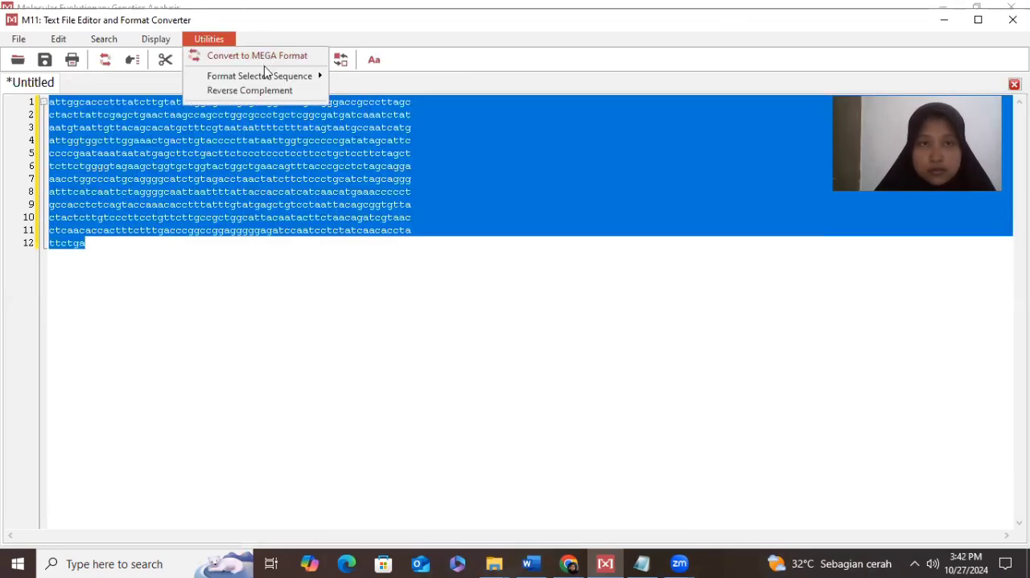
mouse_move(271, 75)
left_click(368, 78)
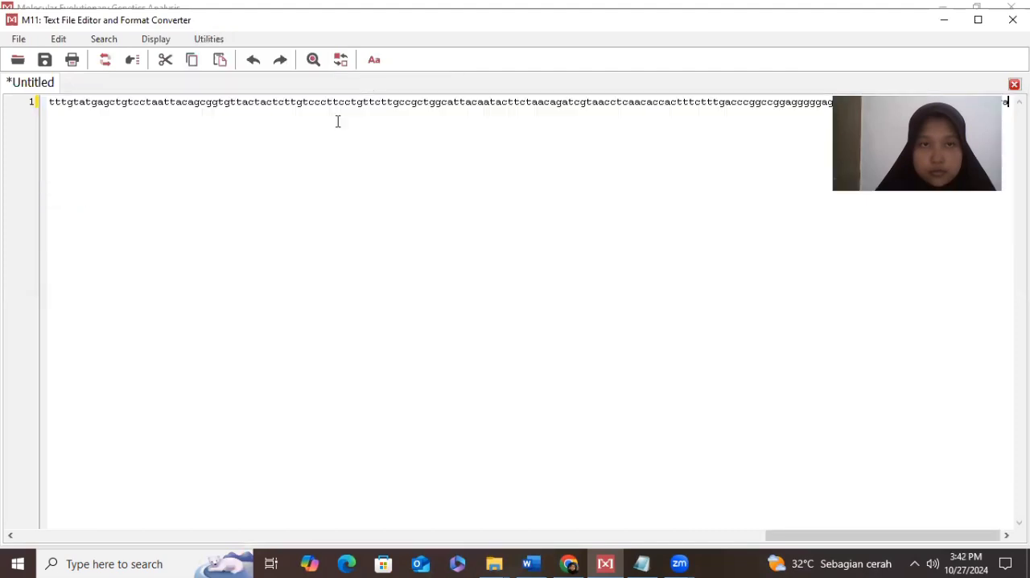
- Copy the entire cleaned Epinephelus sexfasciatus sequence, minimize the text editor, and paste it into Sequence 4 from site 1 in the Alignment Explorer
key("ctrl+a")
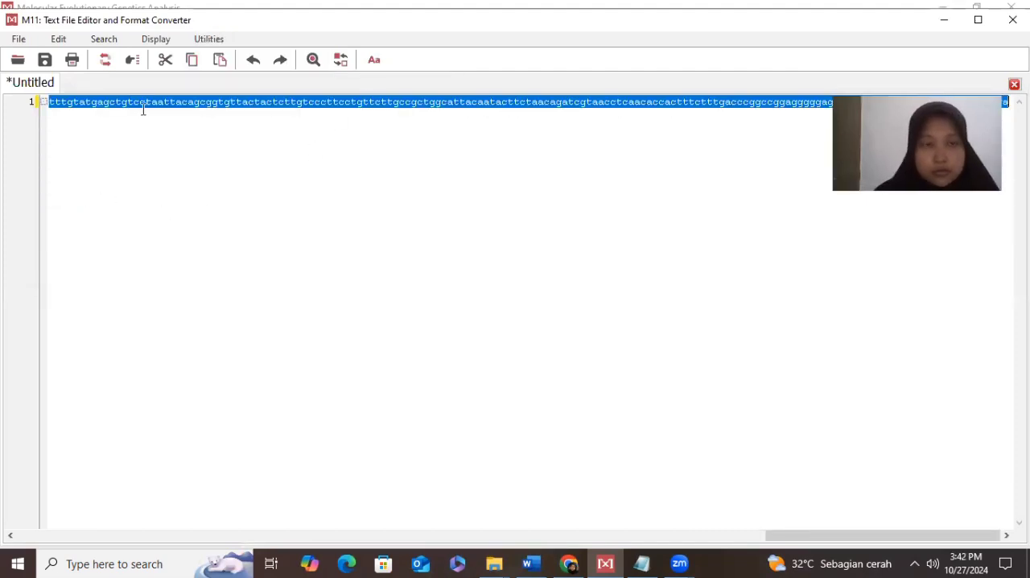
left_click(945, 20)
left_click(54, 190)
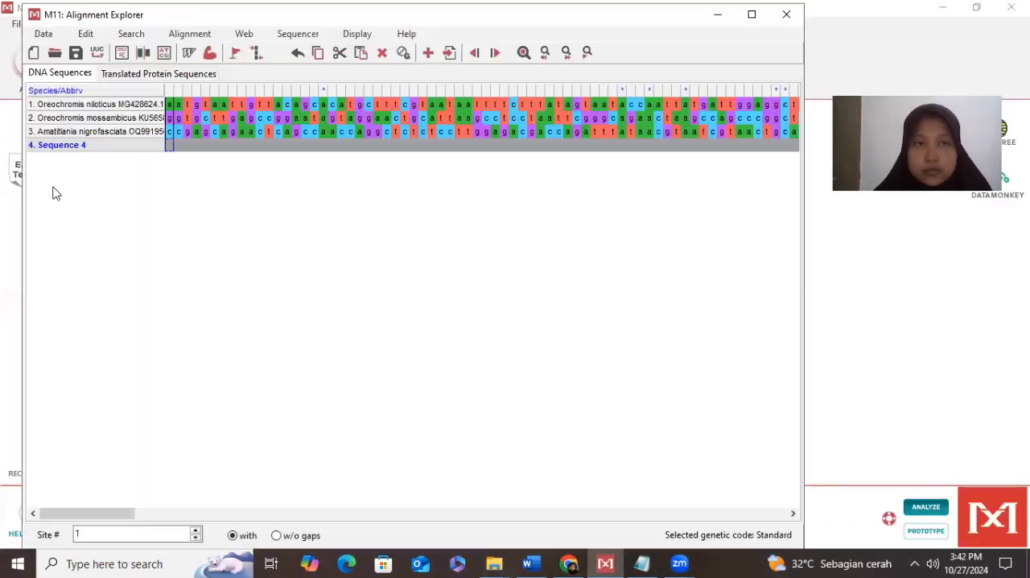
left_click(170, 151)
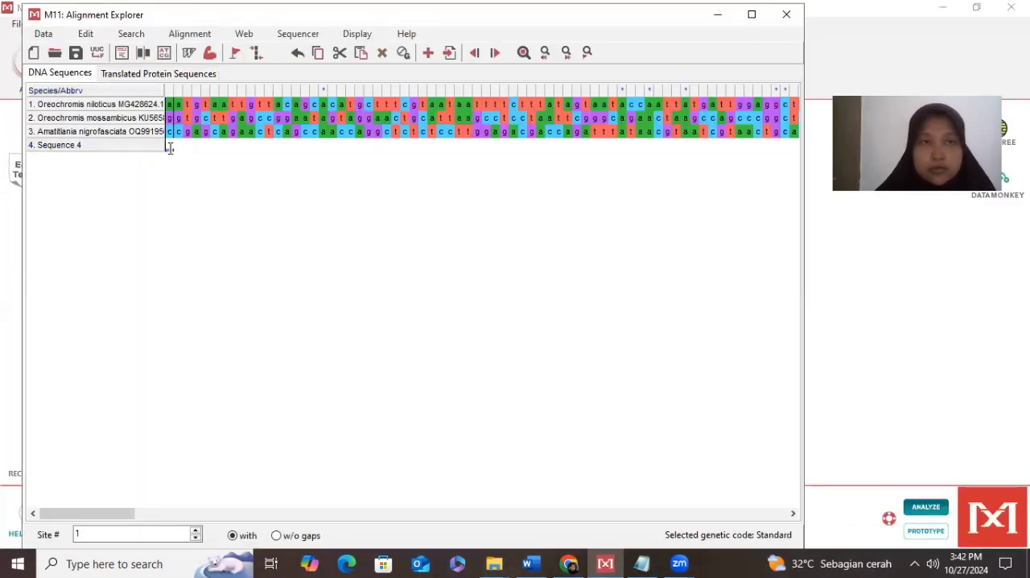
left_click(168, 147)
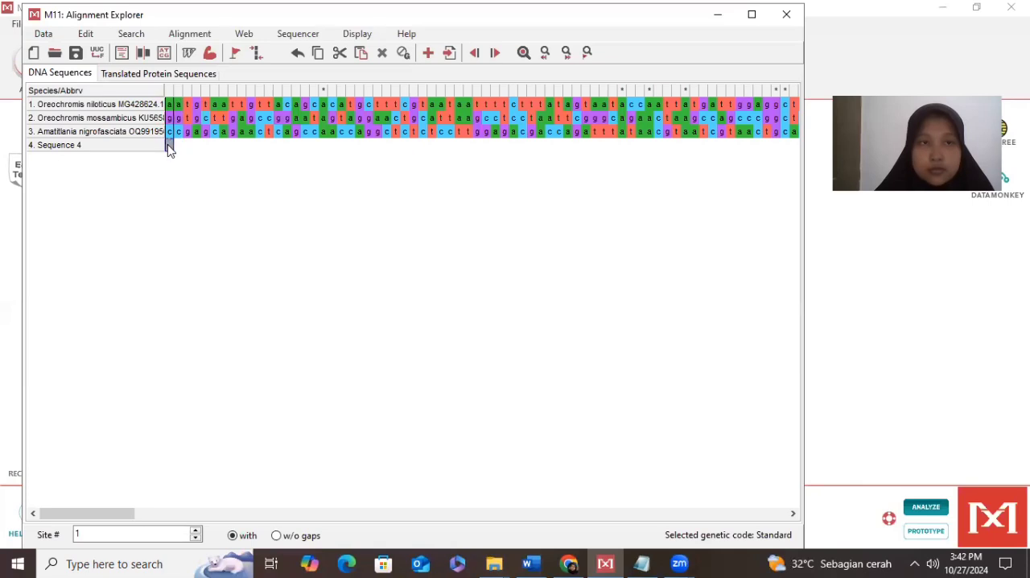
key("ctrl+v")
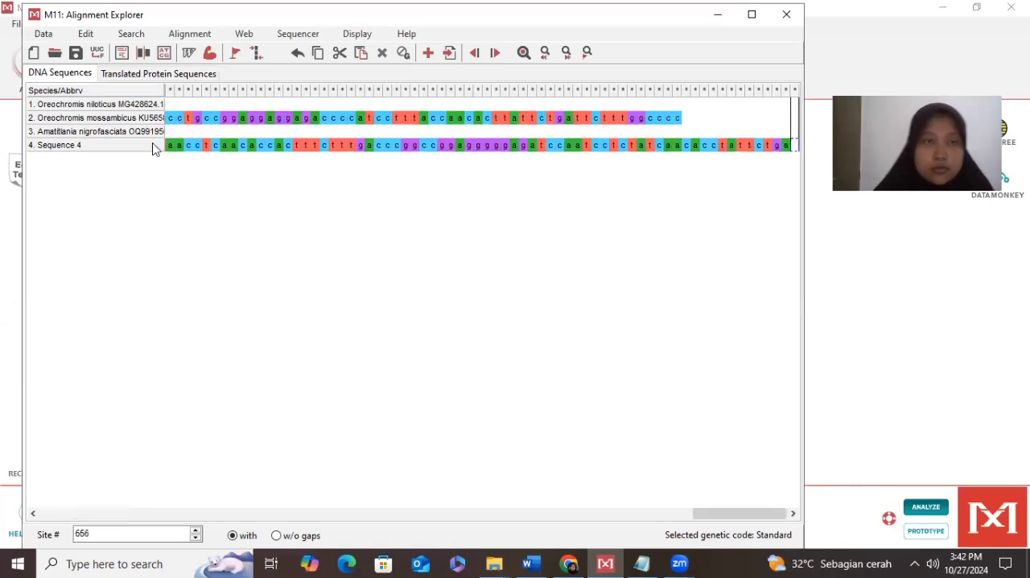
- Rename Sequence 4 as Epinephelus sexfasciatus OR524391.1, copying the species heading from the Word document
left_click(110, 148)
double_click(113, 148)
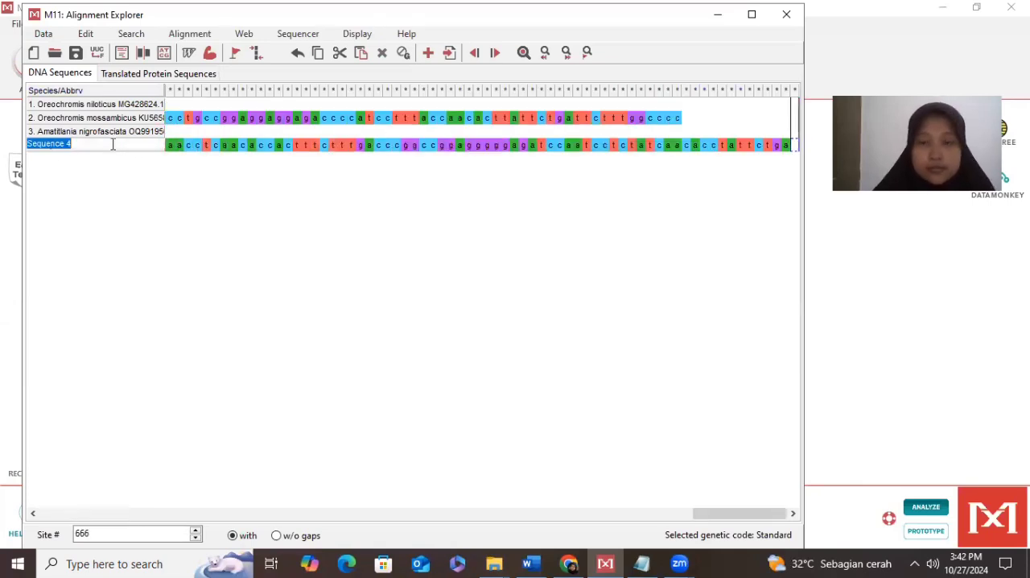
key("BackSpace")
left_click(530, 564)
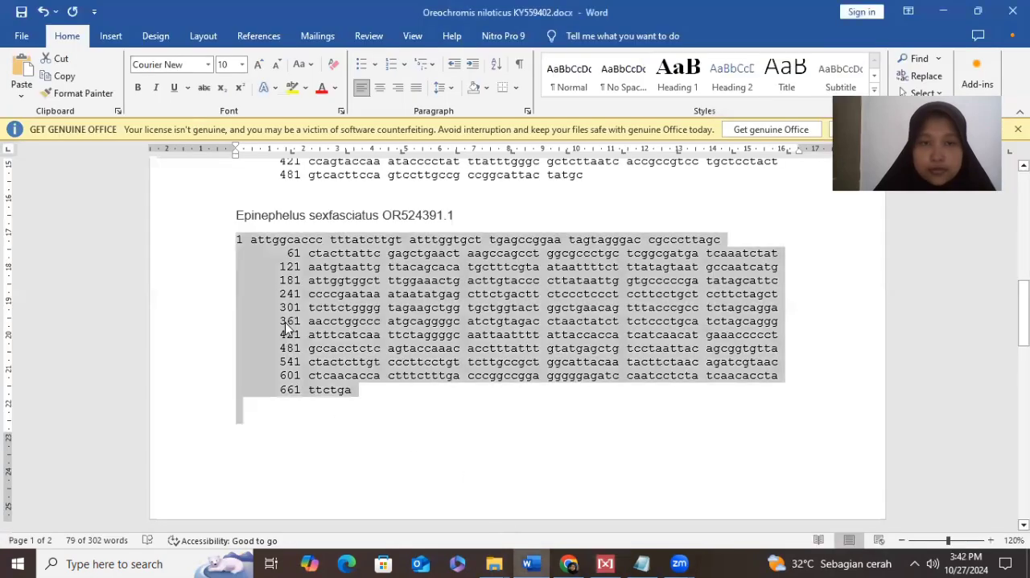
left_click_drag(263, 214, 465, 214)
key("ctrl+c")
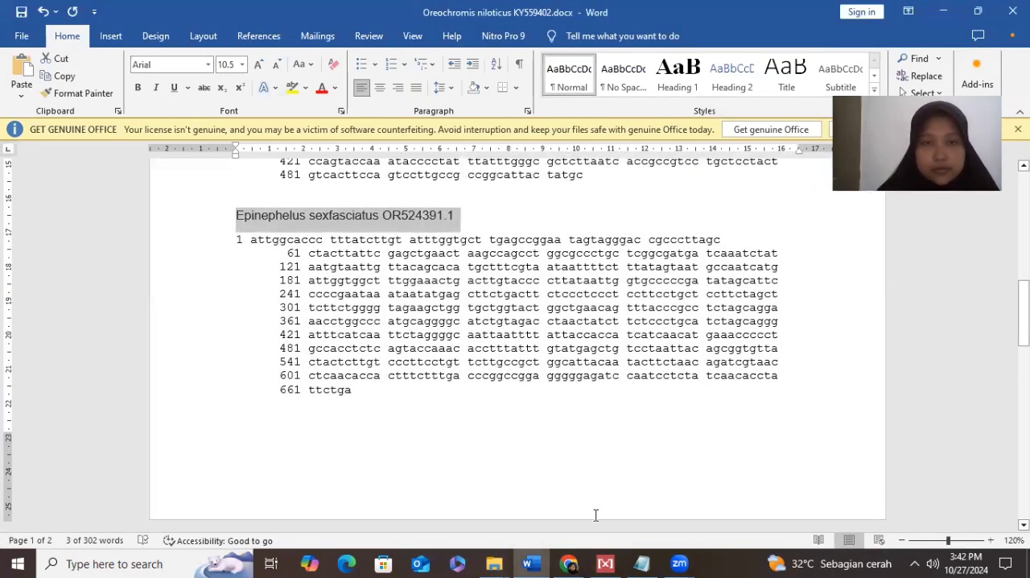
left_click(605, 564)
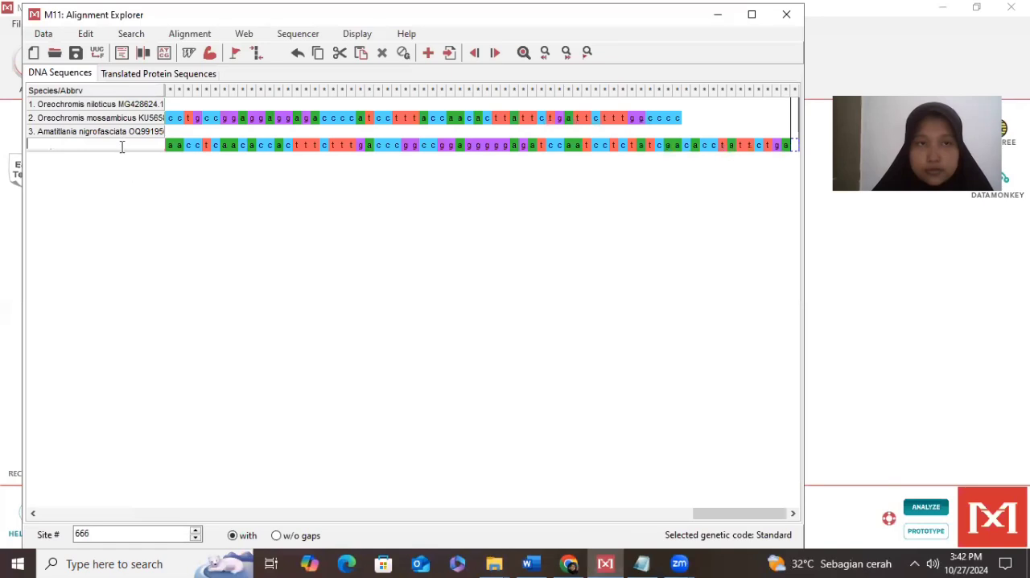
key("ctrl+v")
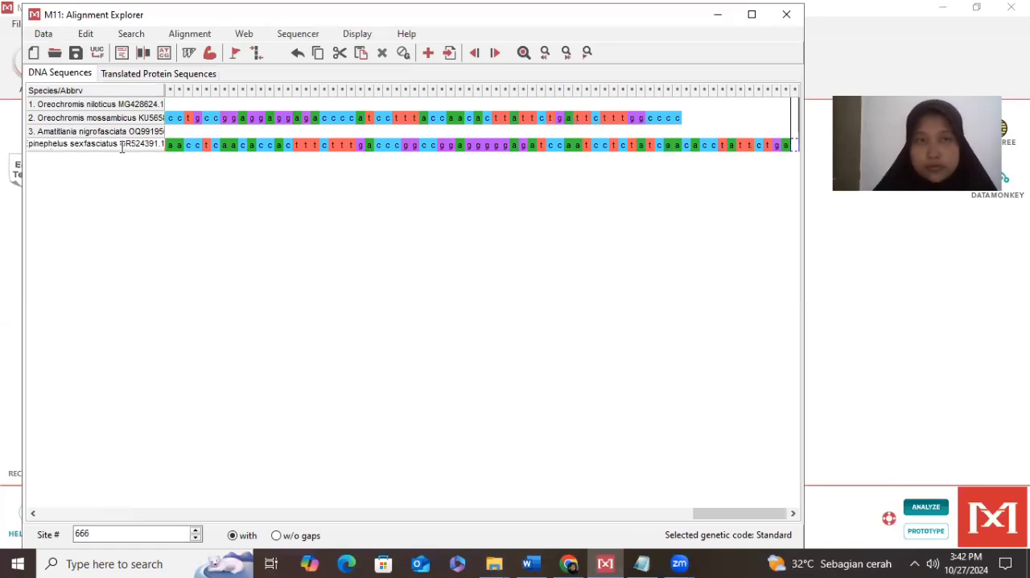
left_click(170, 186)
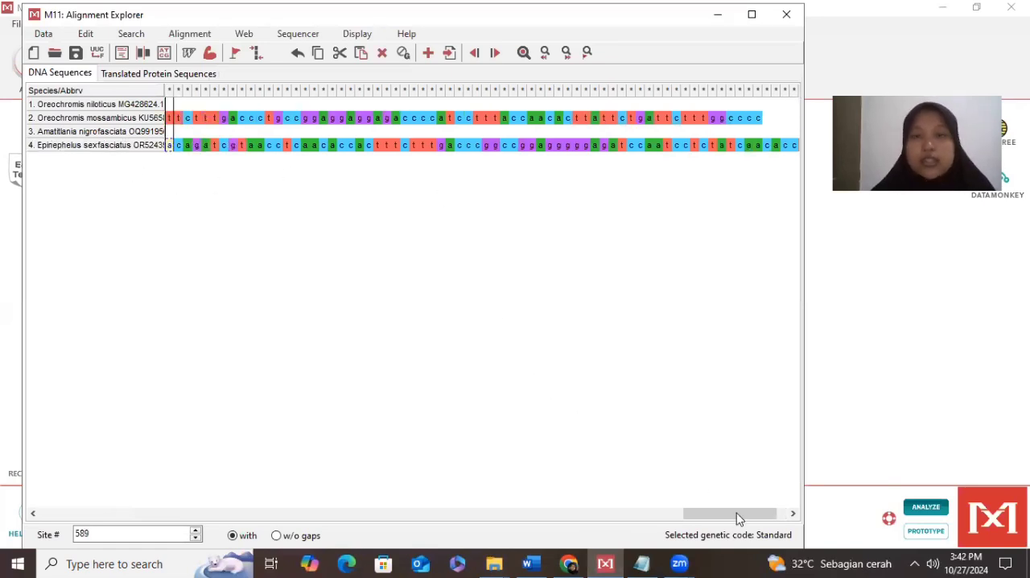
- Align all four sequences by ClustalW with gap opening penalty 15.00 and gap extension penalty 6.66 for pairwise and multiple alignment
left_click_drag(727, 518, 95, 527)
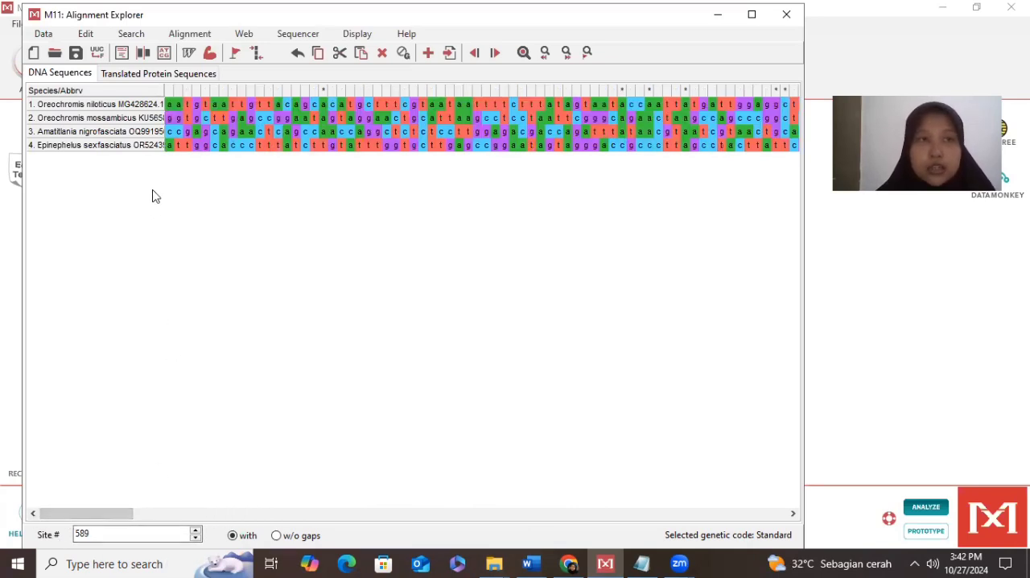
left_click(191, 36)
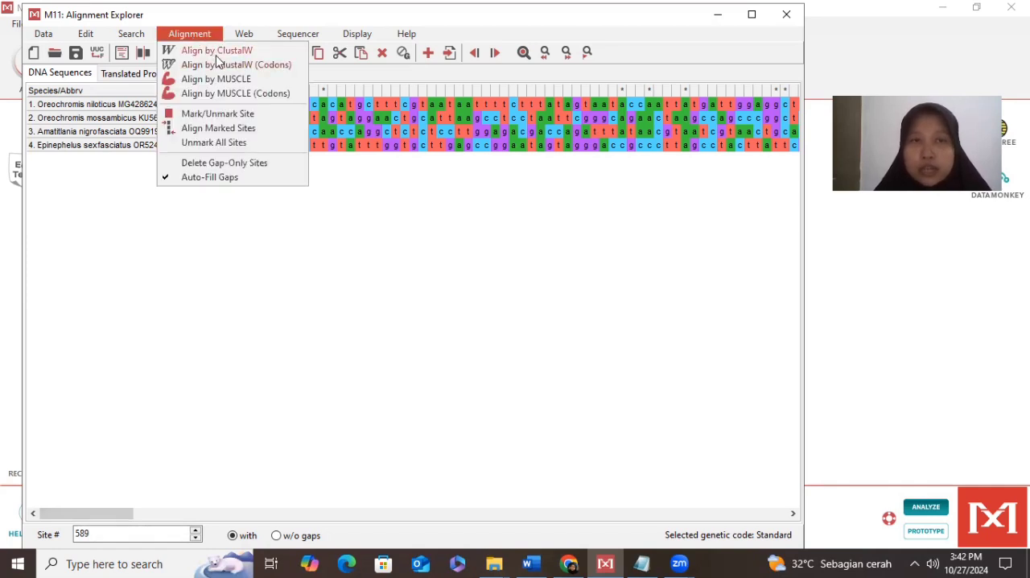
left_click(217, 51)
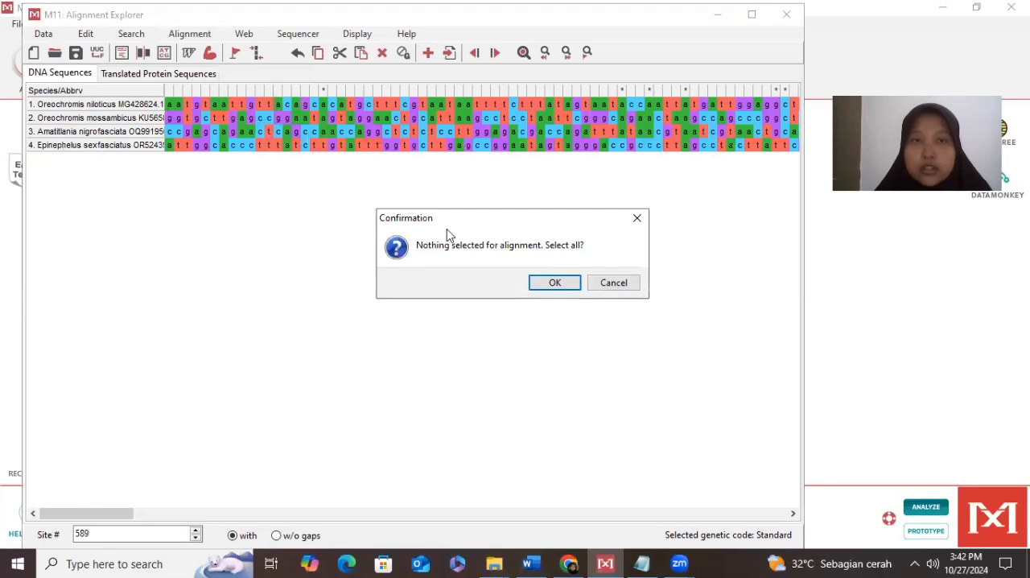
left_click(557, 284)
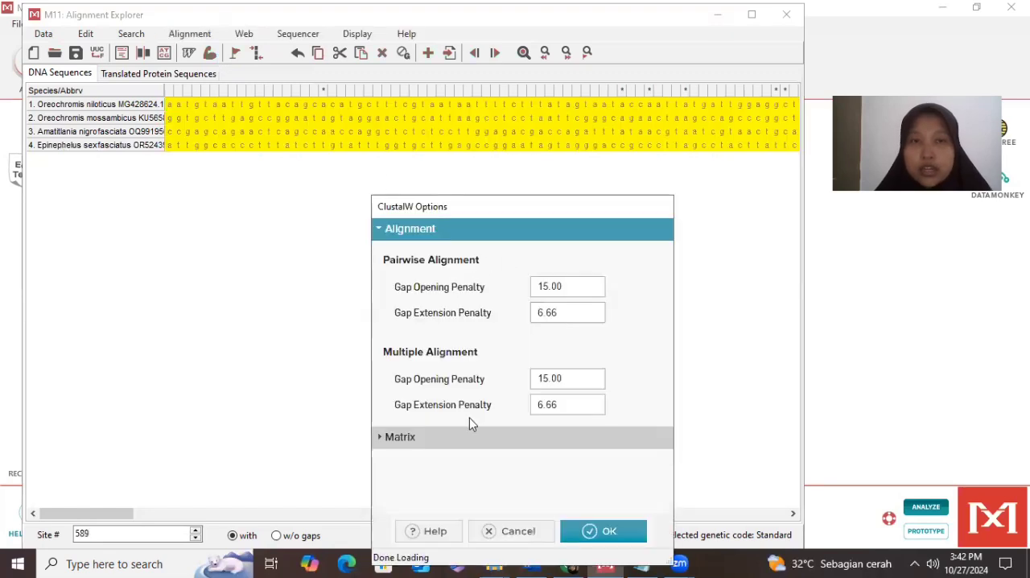
left_click(611, 527)
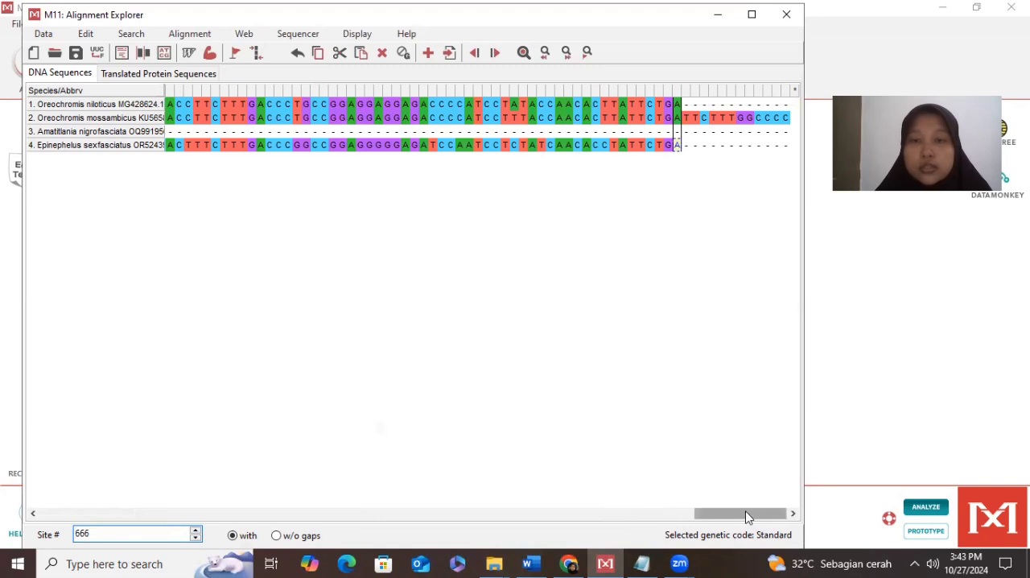
left_click_drag(747, 516, 669, 524)
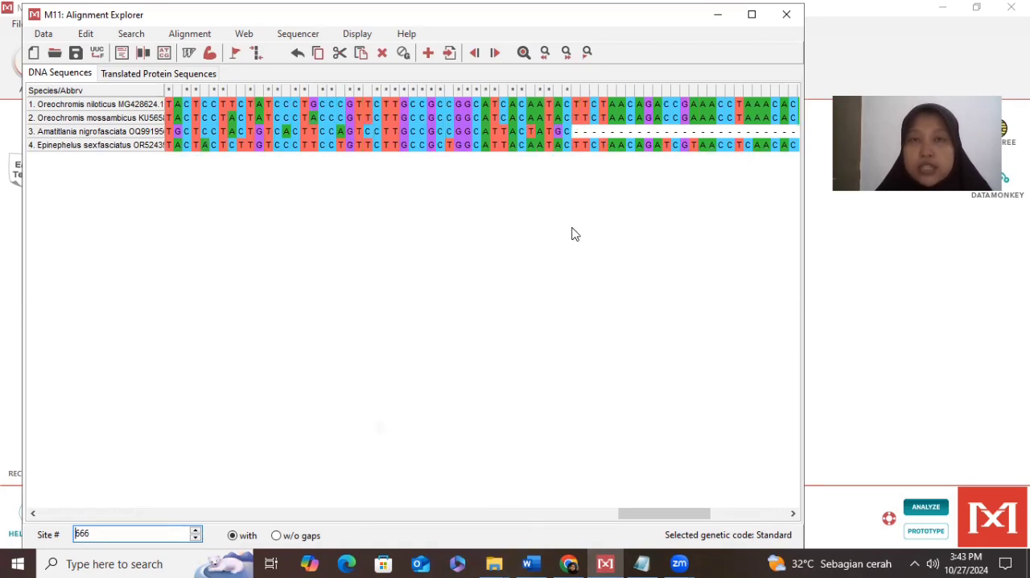
left_click(575, 136)
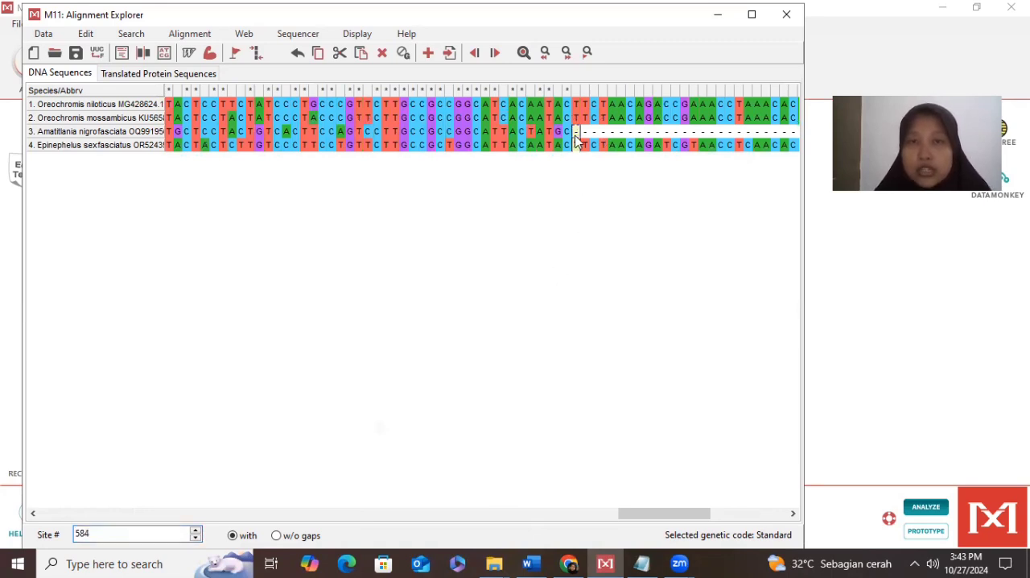
left_click(576, 133)
left_click_drag(575, 119, 585, 134)
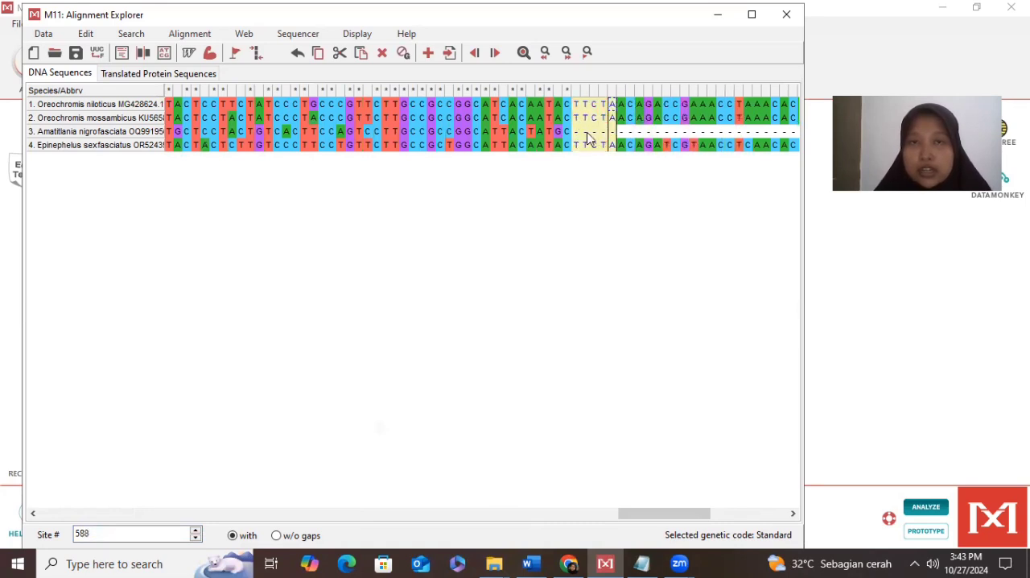
left_click(586, 135)
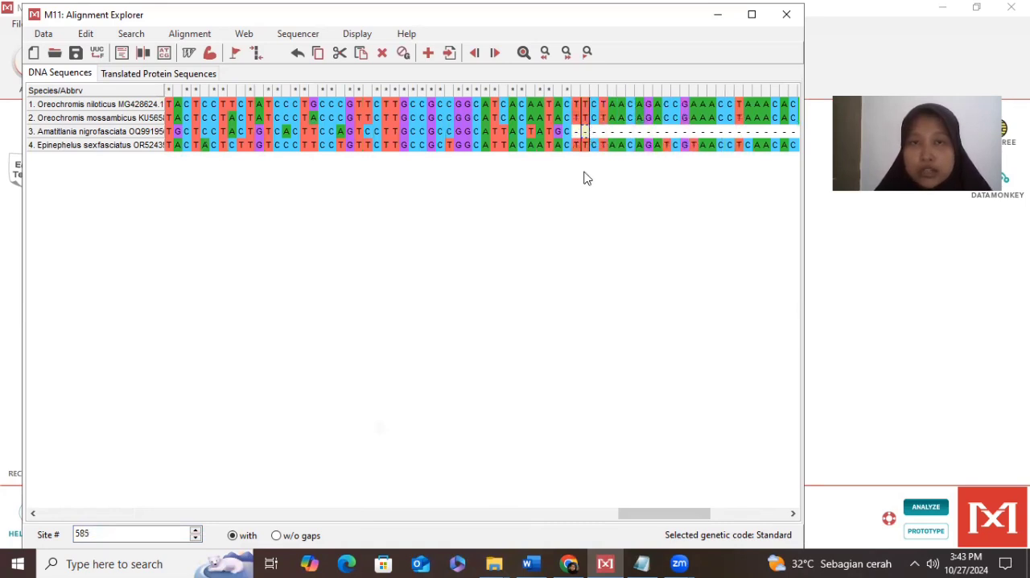
left_click(574, 119)
key("shift+Right")
key("shift+Right")
key("shift+Right")
key("shift+Right")
key("shift+Right")
key("shift+Right")
key("shift+Right")
key("shift+Right")
key("shift+Right")
key("shift+Right")
key("shift+Right")
key("shift+Right")
key("shift+Right")
key("shift+Right")
key("shift+Right")
key("shift+Right")
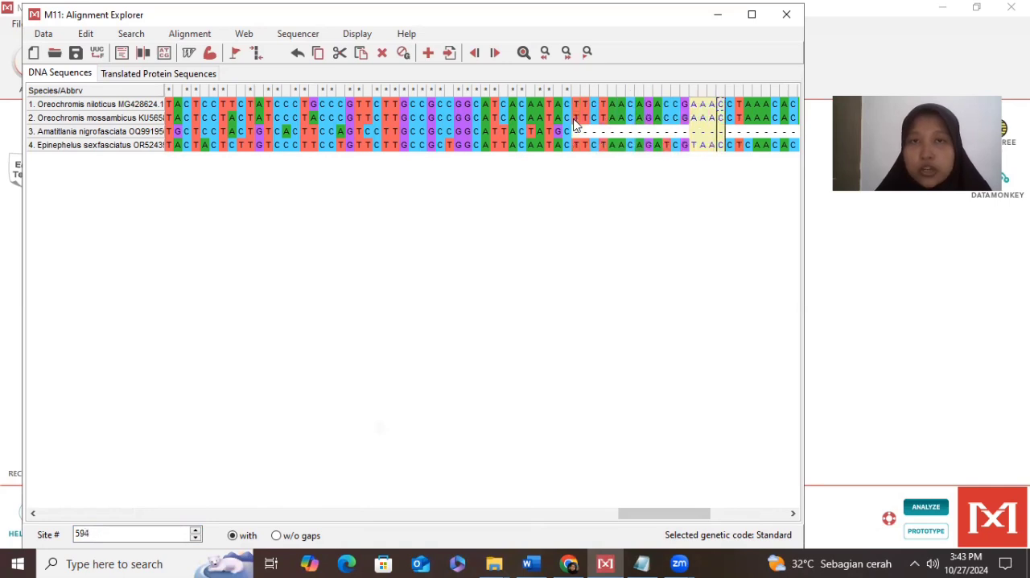
key("shift+Right")
key("shift+Right")
key("shift+Right")
key("shift+Right")
key("shift+Right")
key("shift+Right")
key("shift+Right")
key("shift+Right")
key("shift+Right")
key("shift+Right")
key("shift+Right")
key("shift+Right")
key("shift+Right")
- Delete the trailing sites from 584 to 678 in all four sequences, where Amatitlania nigrofasciata has only gaps
left_click(581, 145)
key("shift+Right")
key("shift+Right")
key("shift+Right")
key("shift+Right")
key("shift+Right")
key("shift+Right")
key("shift+Right")
key("shift+Right")
key("shift+Right")
key("shift+Right")
key("shift+Right")
key("shift+Right")
key("shift+Right")
key("shift+Right")
key("shift+Right")
key("shift+Right")
key("shift+Right")
key("shift+Right")
key("shift+Right")
key("shift+Right")
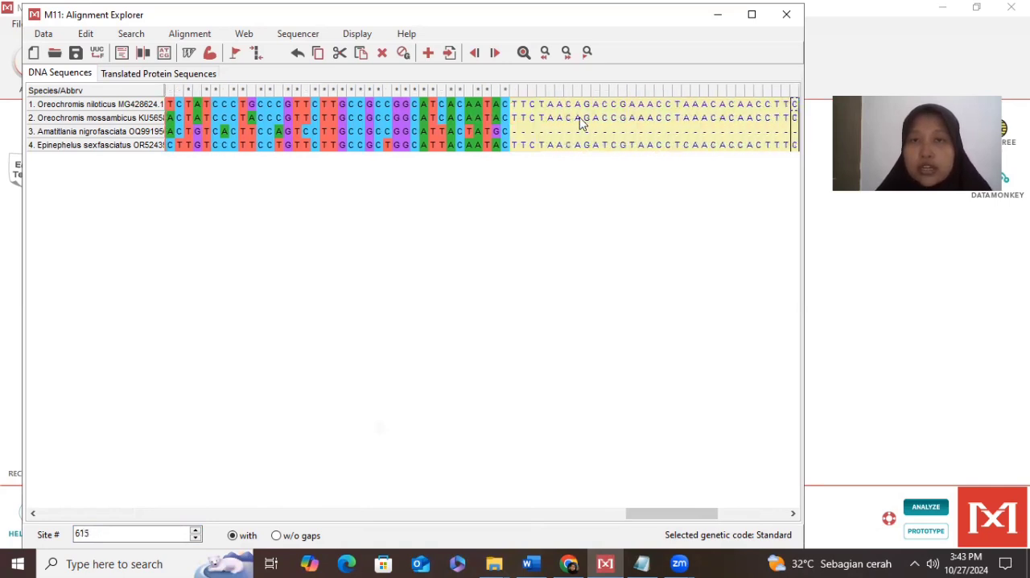
key("shift+Right")
key("shift+Right")
key("shift+Right")
key("shift+Right")
key("shift+Right")
key("shift+Right")
key("shift+Right")
key("shift+Right")
key("shift+Right")
key("shift+Right")
key("shift+Right")
key("shift+Right")
key("shift+Right")
key("shift+Right")
key("shift+Right")
key("shift+Right")
key("shift+Right")
key("shift+Right")
key("shift+Right")
key("shift+Right")
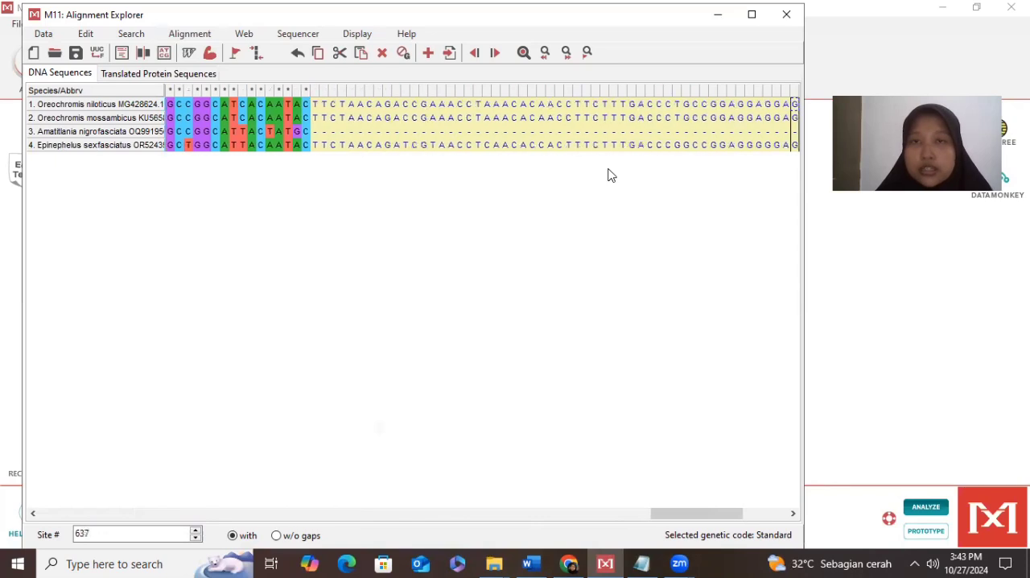
key("shift+Right")
key("shift+Right")
key("shift+Right")
key("shift+Right")
key("shift+Right")
key("shift+Right")
key("shift+Right")
key("shift+Right")
key("shift+Right")
key("shift+Right")
key("shift+Right")
key("shift+Right")
key("shift+Right")
key("shift+Right")
key("shift+Right")
key("shift+Right")
key("shift+Right")
key("shift+Right")
key("shift+Right")
key("shift+Right")
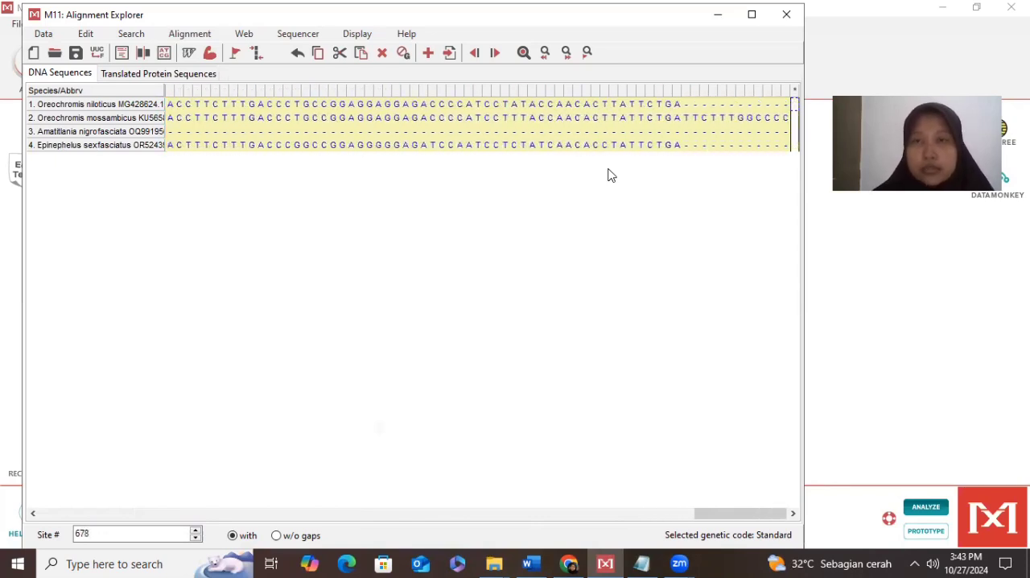
key("Delete")
left_click_drag(735, 515, 185, 547)
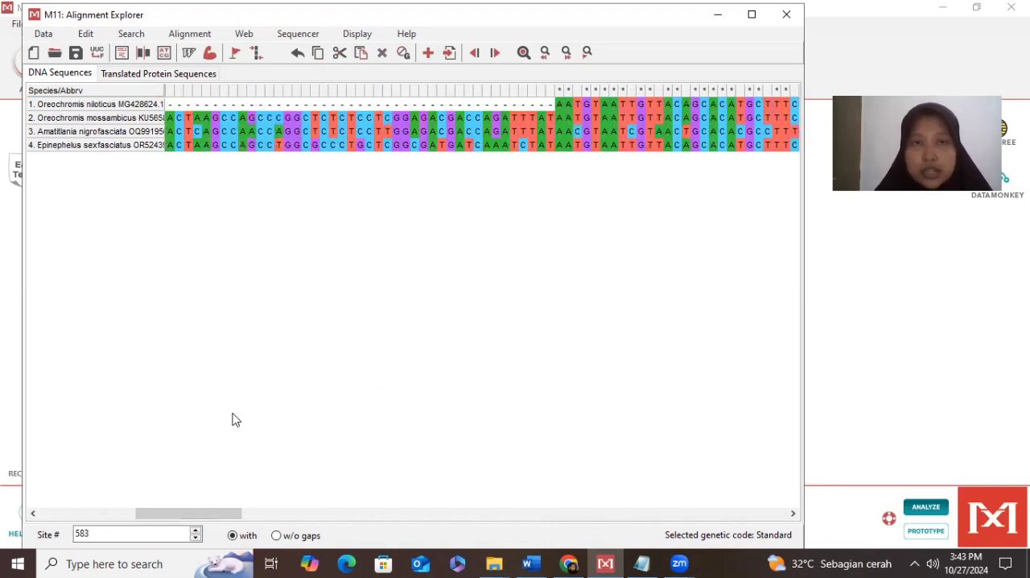
mouse_move(212, 516)
left_mouse_down()
mouse_move(273, 508)
mouse_move(207, 520)
left_mouse_up()
left_click(324, 146)
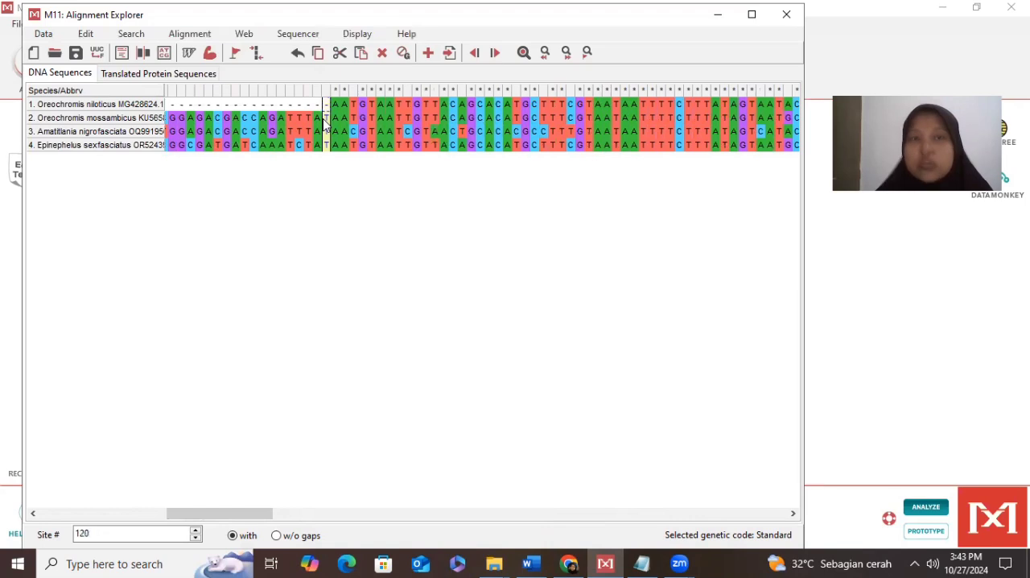
key("shift+Left")
key("shift+Left")
key("shift+Left")
key("shift+Left")
key("shift+Left")
key("shift+Left")
key("shift+Left")
key("shift+Left")
key("shift+Left")
key("shift+Left")
key("shift+Left")
key("shift+Left")
key("shift+Left")
key("shift+Left")
key("shift+Left")
key("shift+Left")
key("shift+Left")
key("shift+Left")
key("shift+Left")
key("shift+Left")
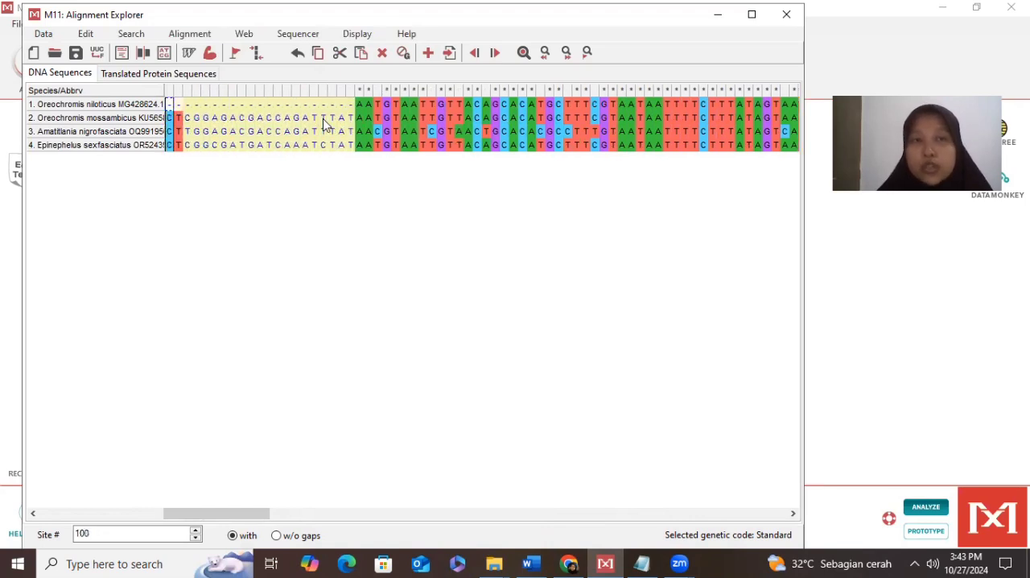
key("shift+Left")
key("shift+Left")
key("shift+Left")
key("shift+Left")
key("shift+Left")
key("shift+Left")
key("shift+Left")
key("shift+Left")
key("shift+Left")
key("shift+Left")
key("shift+Left")
key("Right")
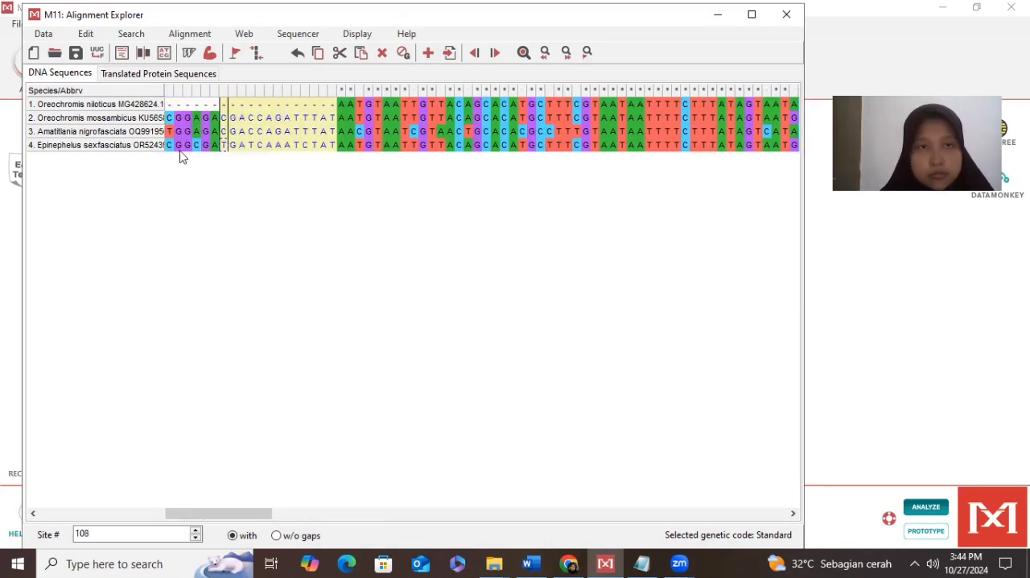
left_click_drag(180, 151, 160, 150)
left_click(171, 148)
left_click(197, 146)
left_click(208, 145)
left_click(424, 146, "shift")
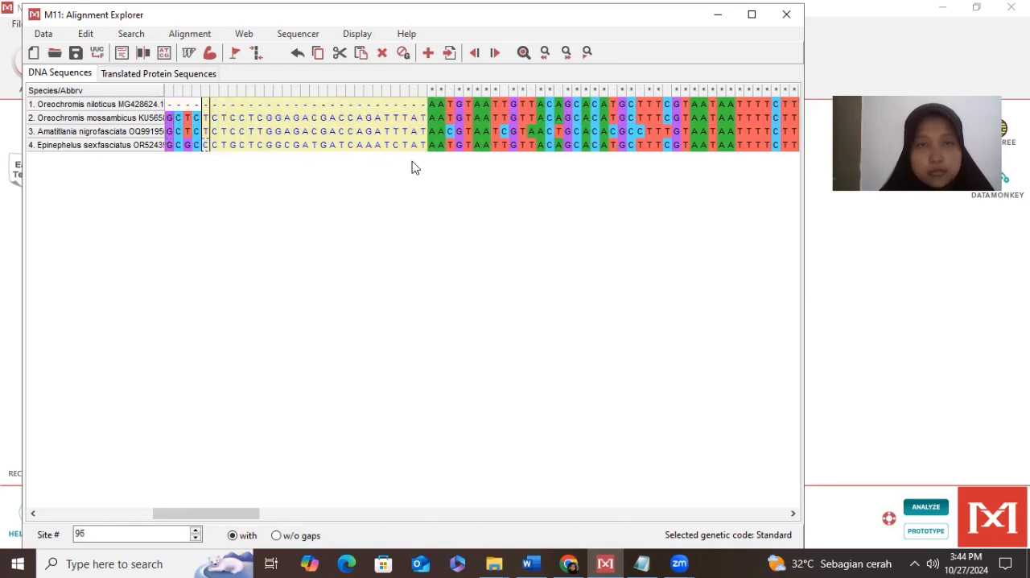
left_click(358, 148)
left_click_drag(423, 146, 200, 109)
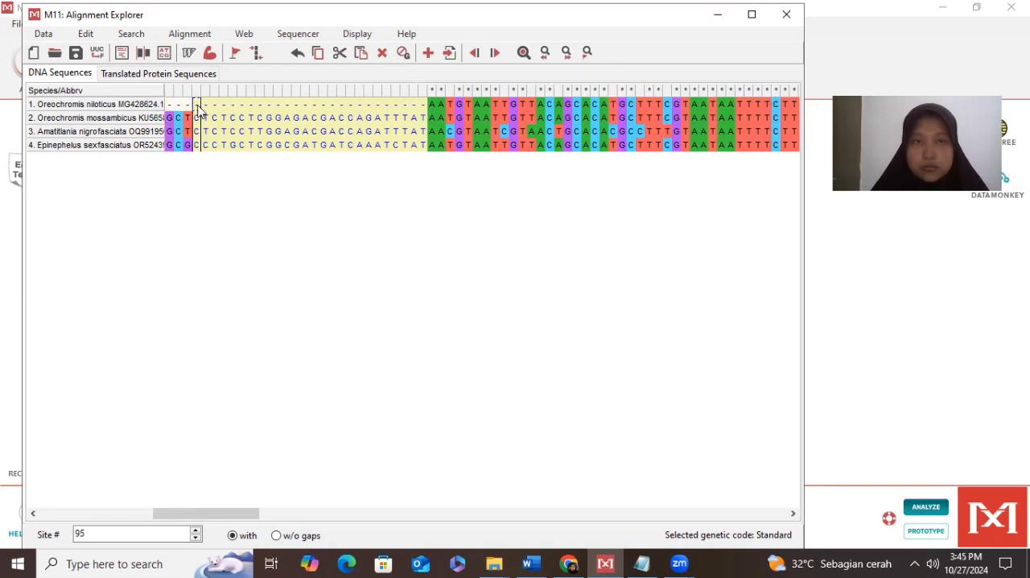
left_click(199, 107)
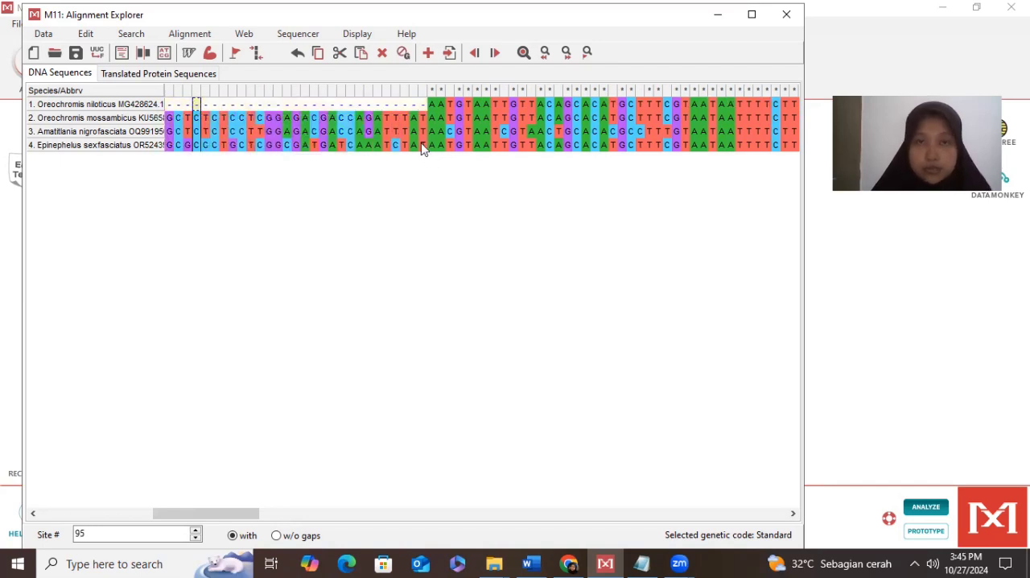
left_click(413, 98, "shift")
left_click_drag(412, 94, 181, 104)
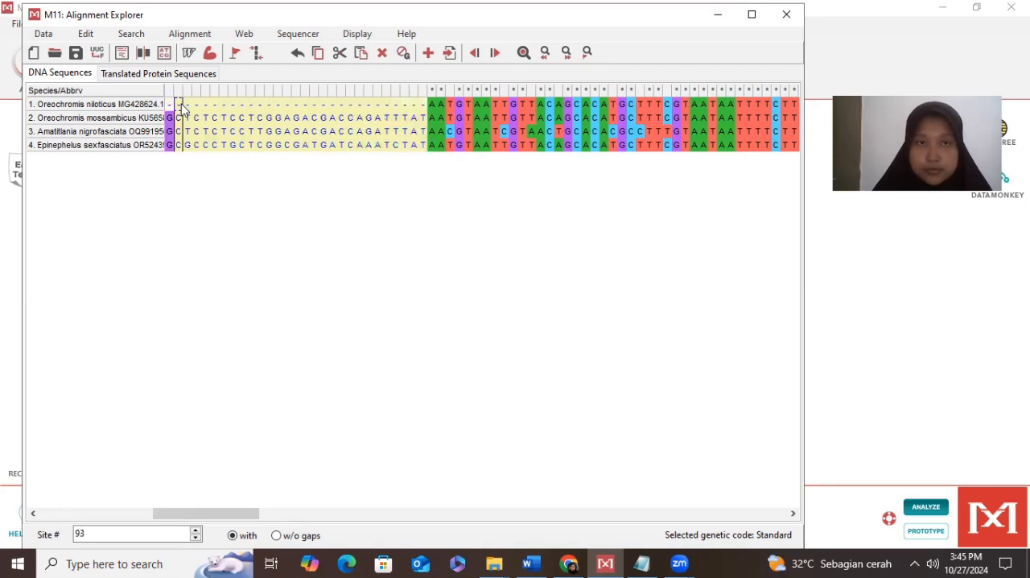
left_click(253, 151)
left_click(424, 146)
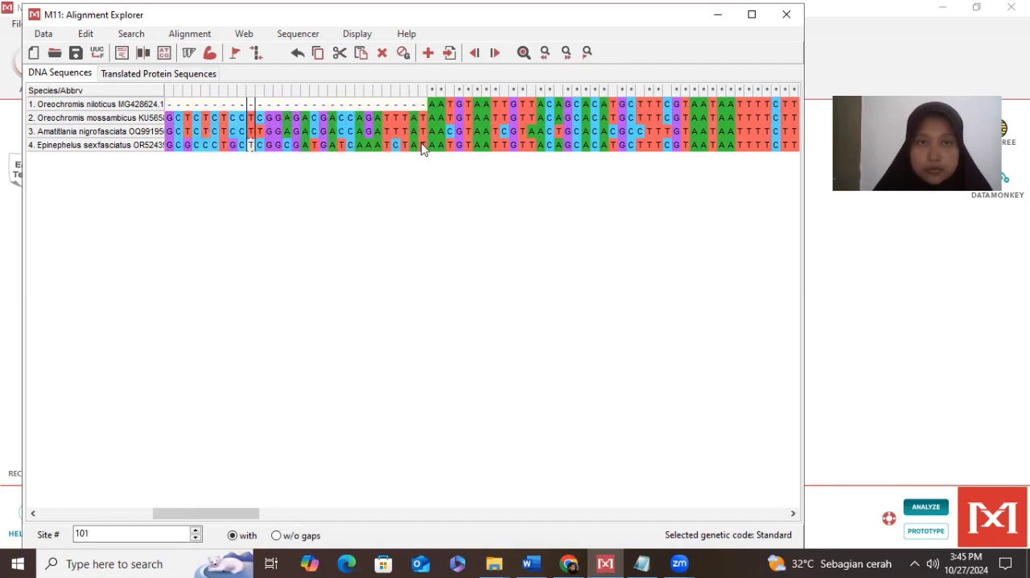
left_click_drag(421, 108, 165, 108)
- Delete all leading sites up to site 120 in the four sequences, so that the alignment starts where Oreochromis niloticus begins
left_click_drag(171, 149, 722, 109)
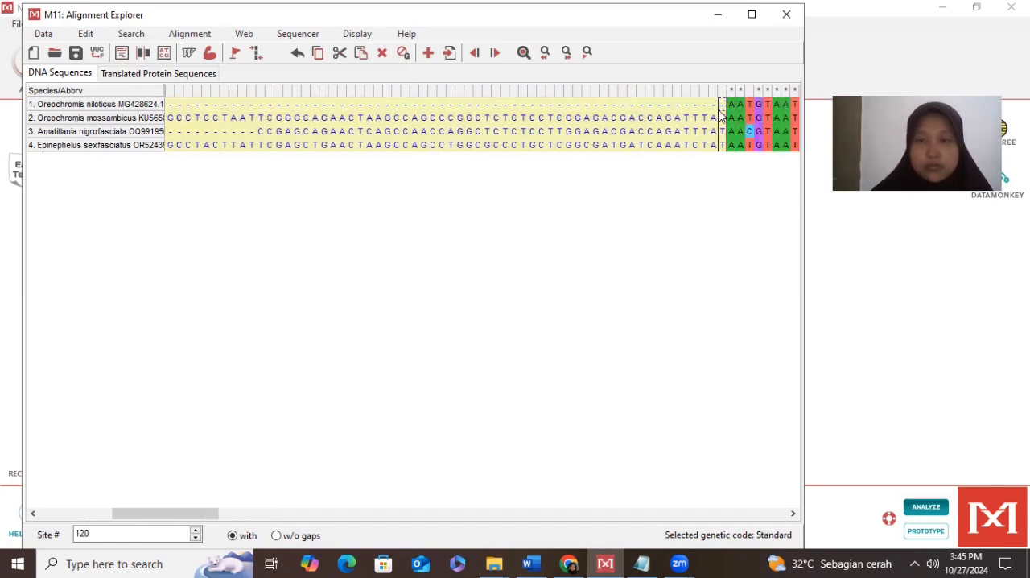
key("Delete")
left_click(371, 264)
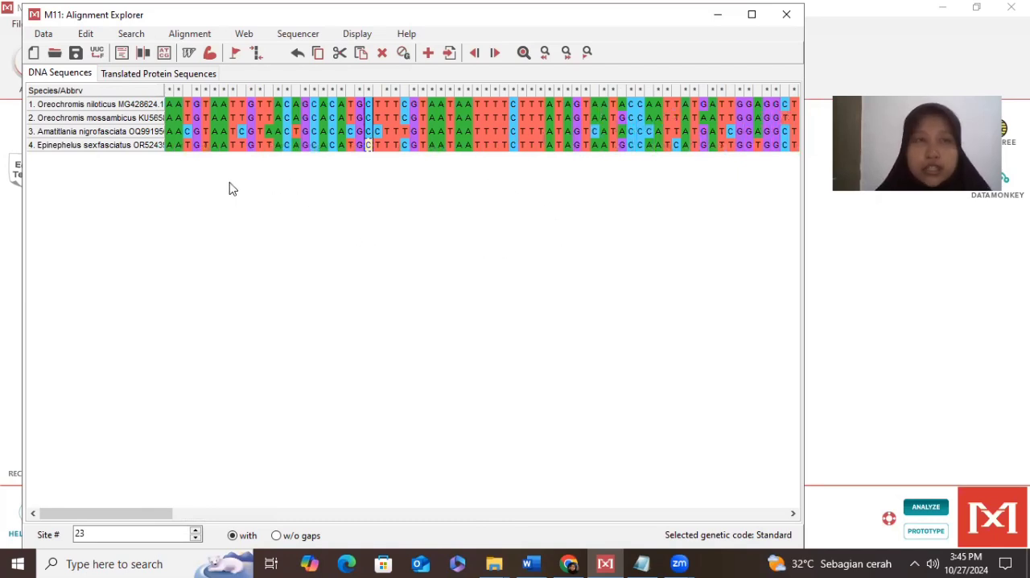
- Send the trimmed alignment to phylogenetic analysis and minimize the Alignment Explorer
left_click(53, 38)
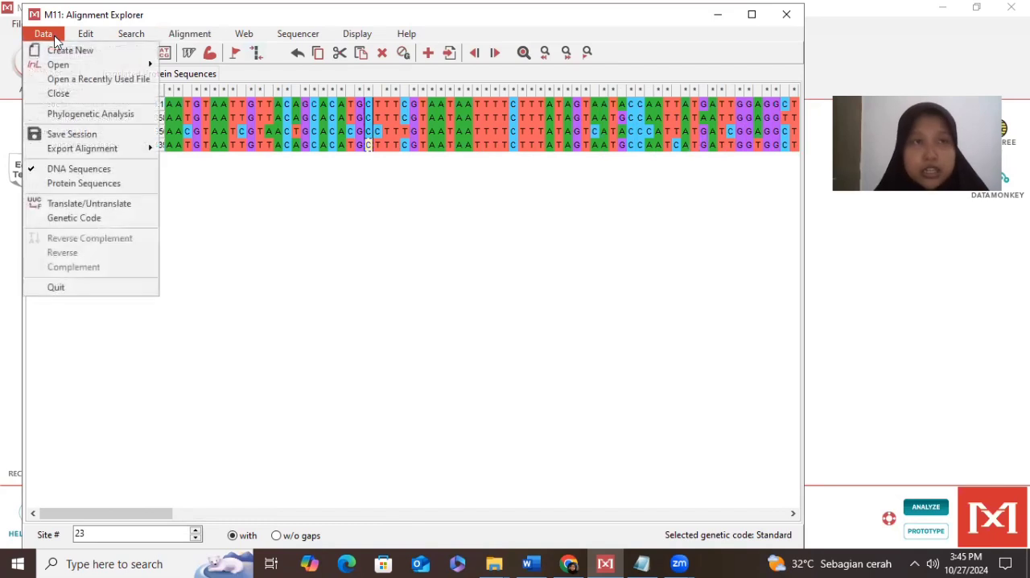
left_click(99, 119)
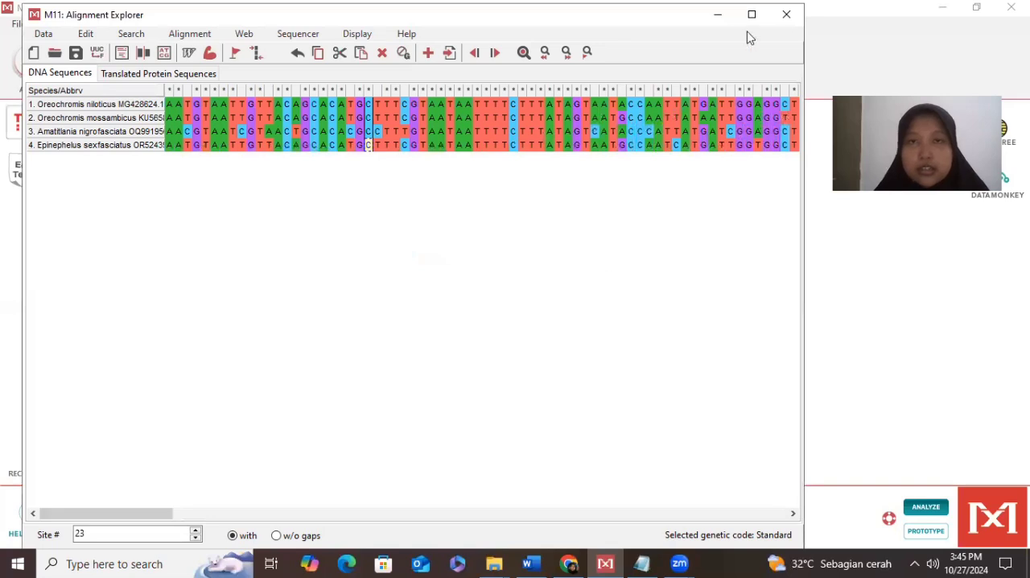
left_click(717, 14)
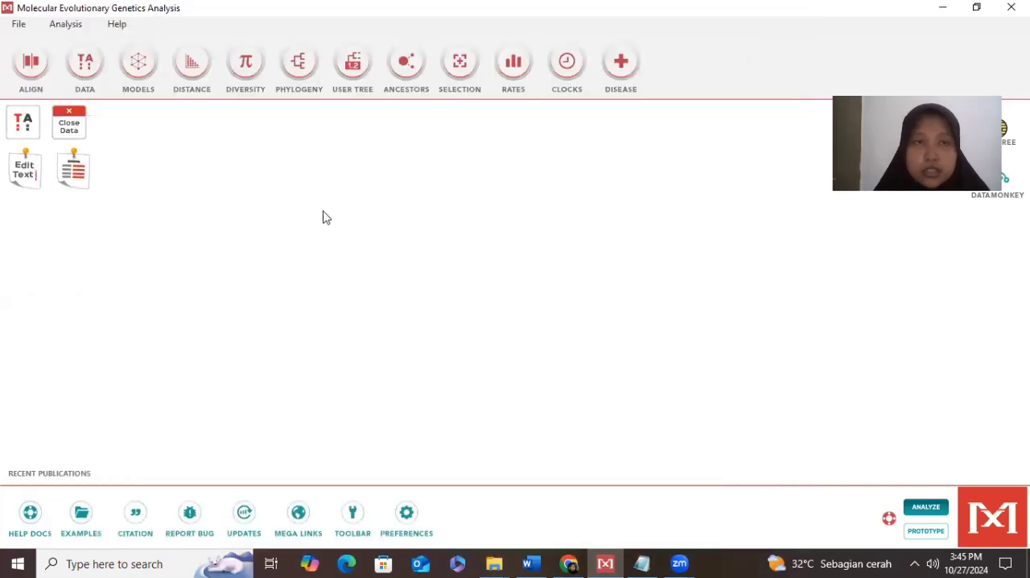
- Construct a Maximum Likelihood tree from the active data with the Tamura-Nei model, uniform rates, all sites and no phylogeny test
left_click(297, 65)
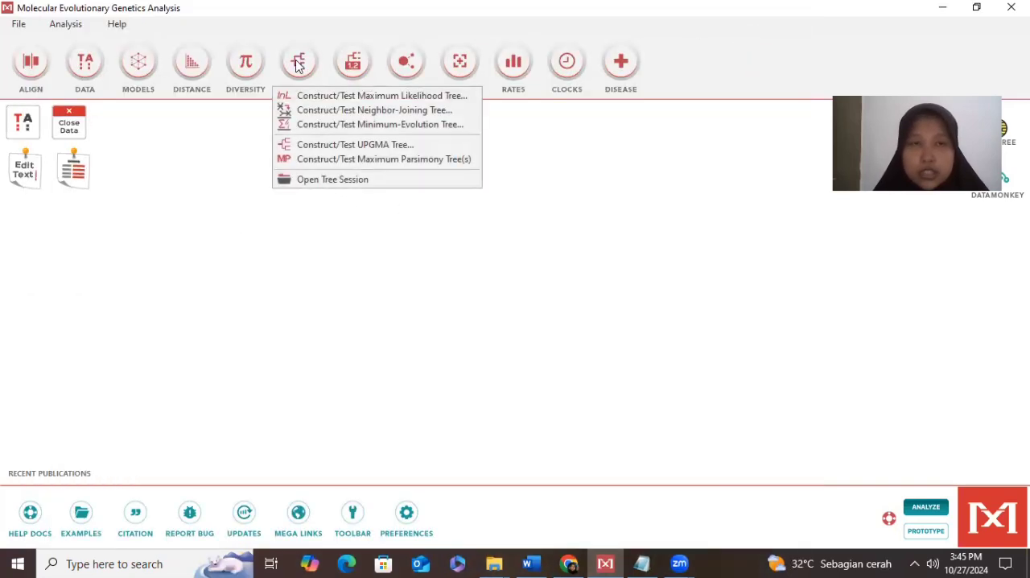
left_click(336, 97)
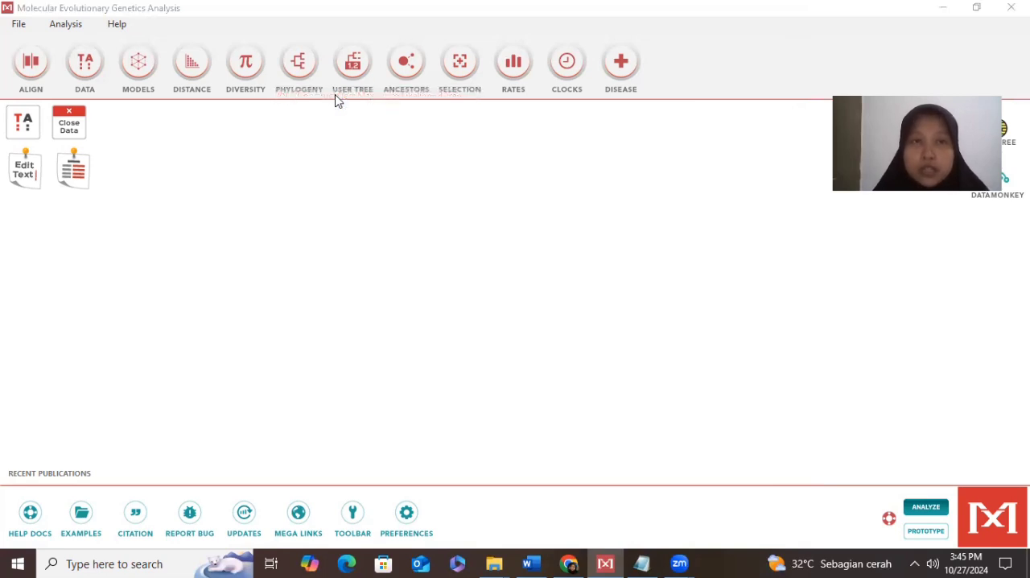
left_click(483, 322)
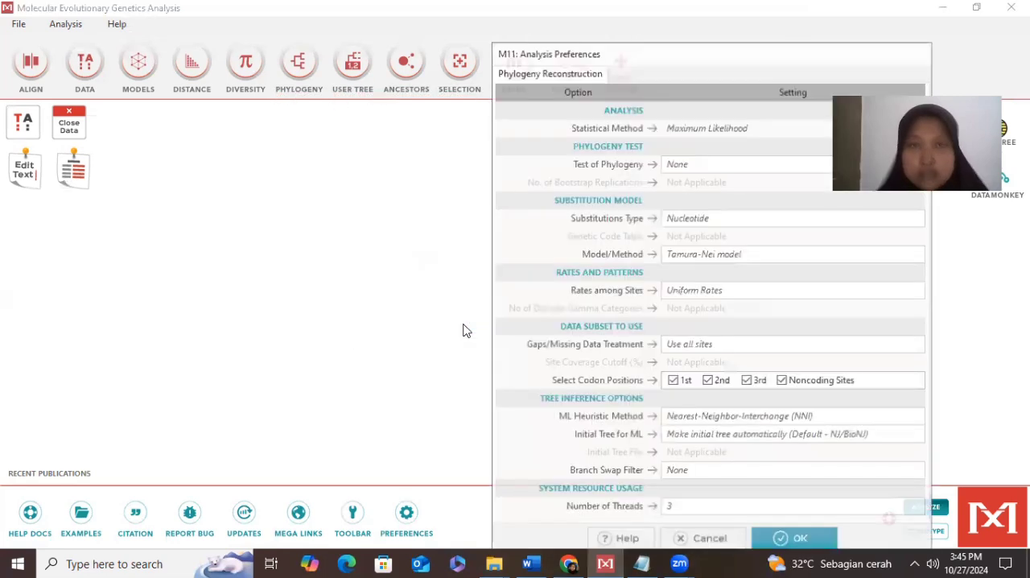
left_click(828, 541)
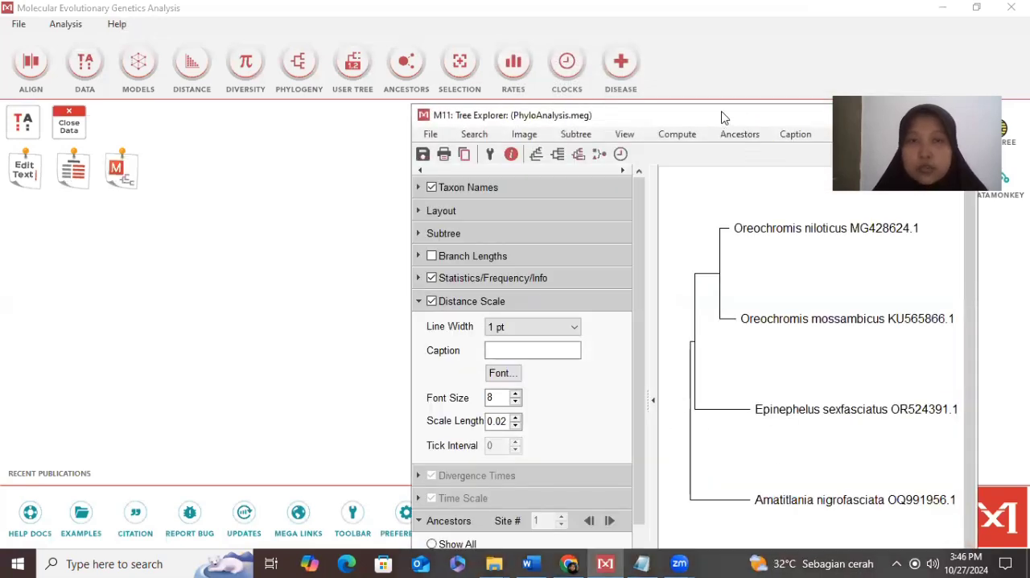
- Maximize the Tree Explorer, widen the tree to about a quarter of the Tree Width range, and minimize the window
left_click_drag(792, 121, 417, 24)
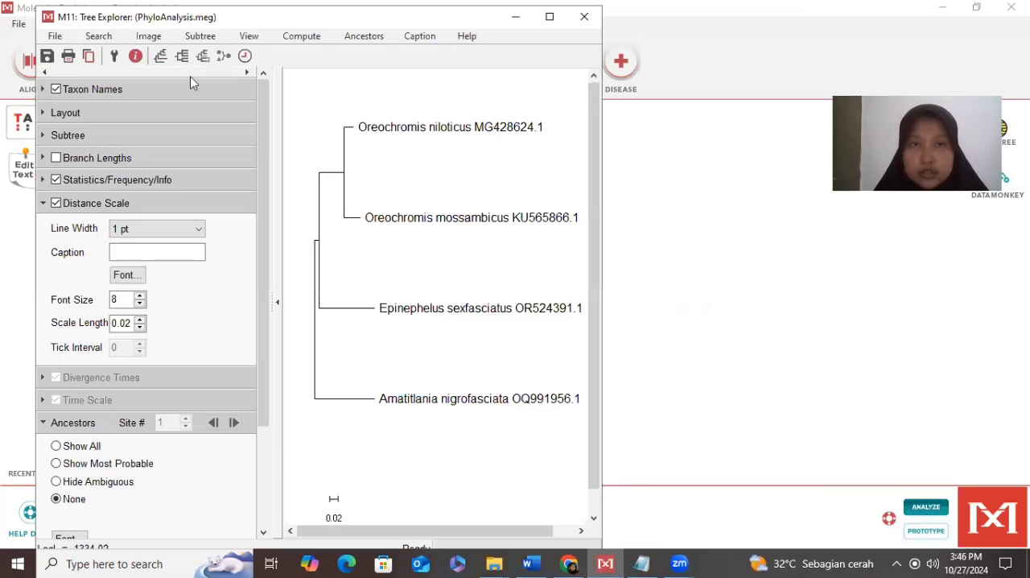
left_click(550, 17)
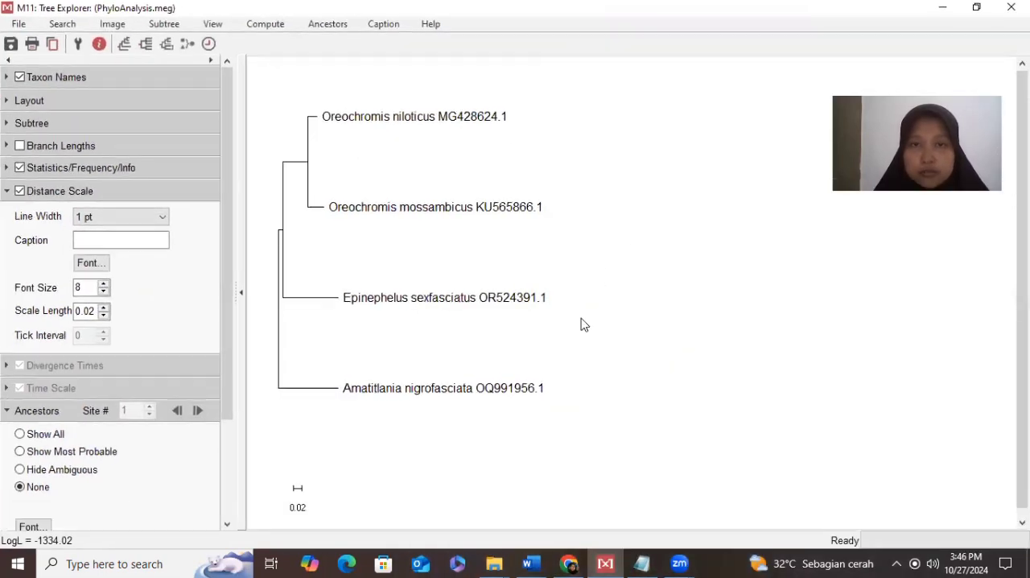
left_click(87, 105)
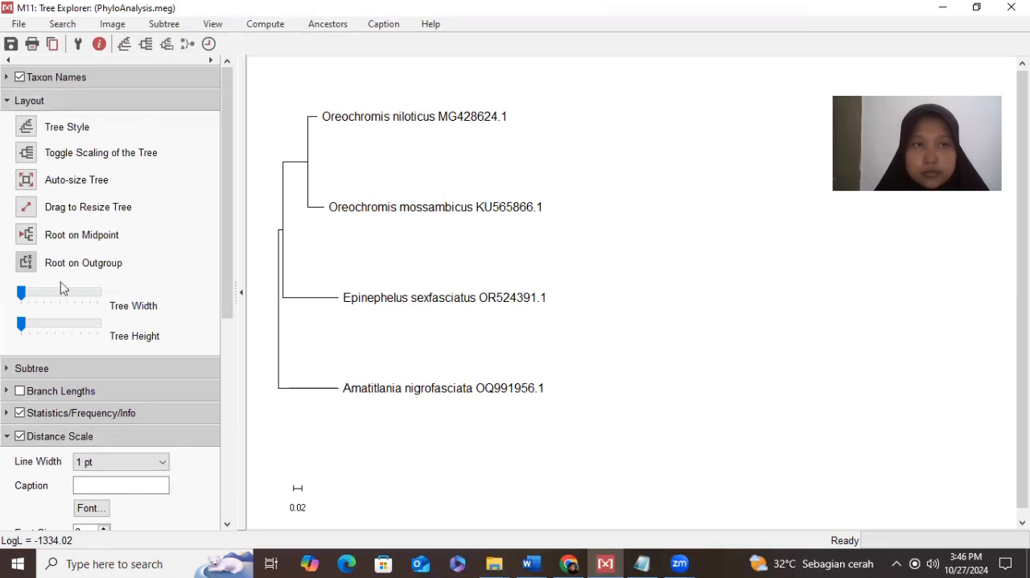
left_click_drag(24, 297, 45, 293)
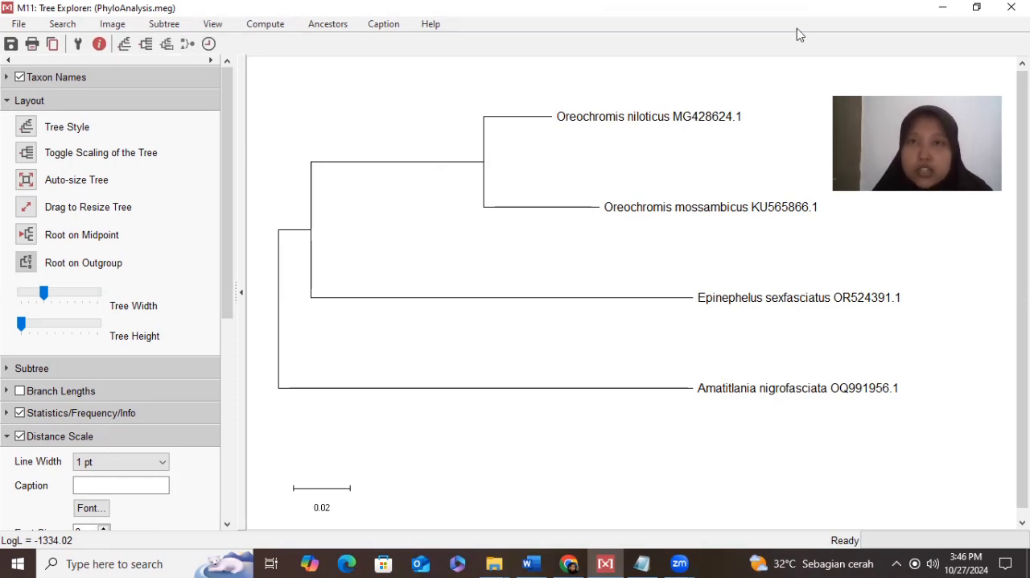
left_click(939, 9)
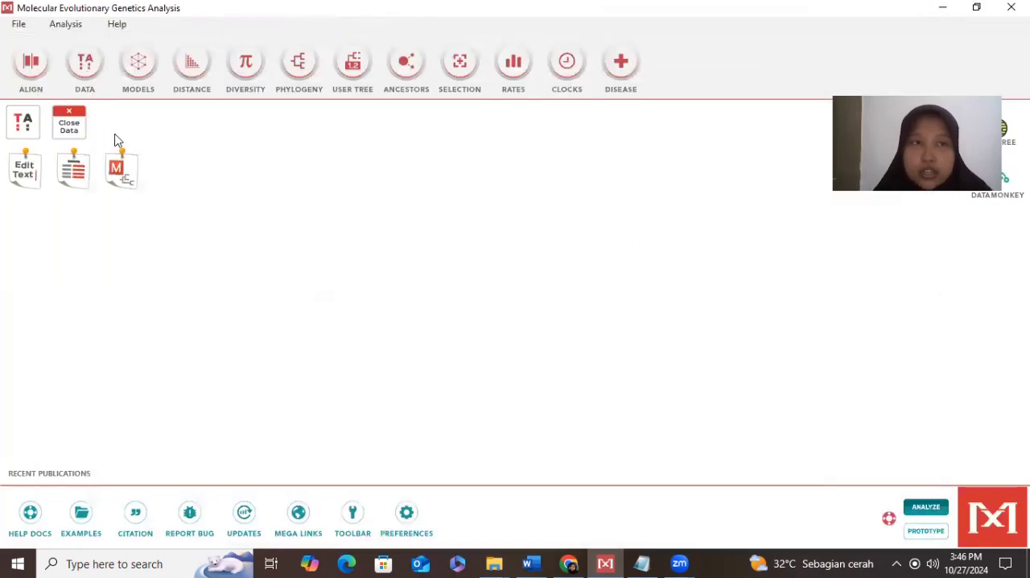
- Compute pairwise distances for the active data with the Maximum Composite Likelihood model and pairwise deletion, and inspect the enlarged distance matrix
left_click(197, 83)
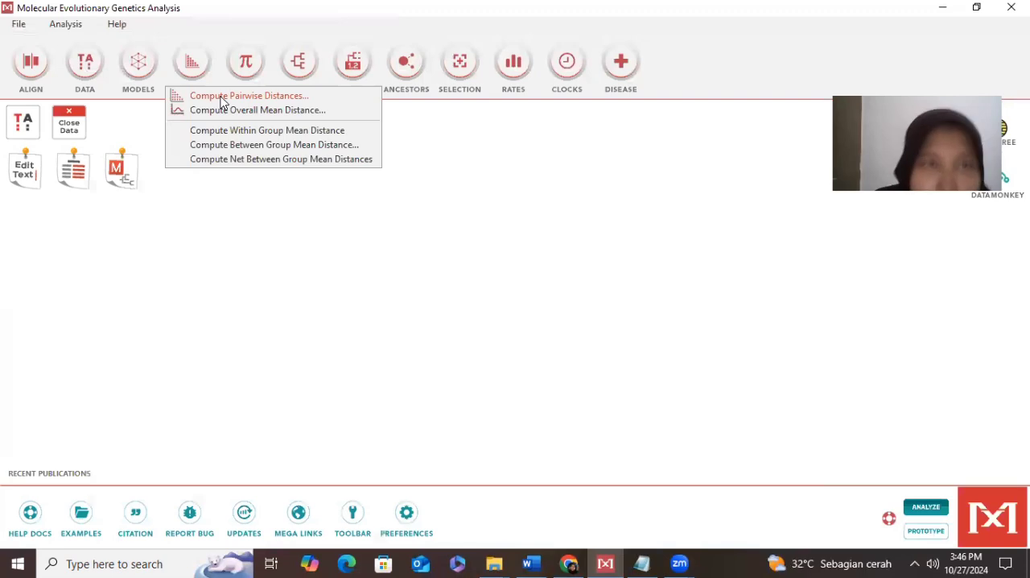
left_click(223, 97)
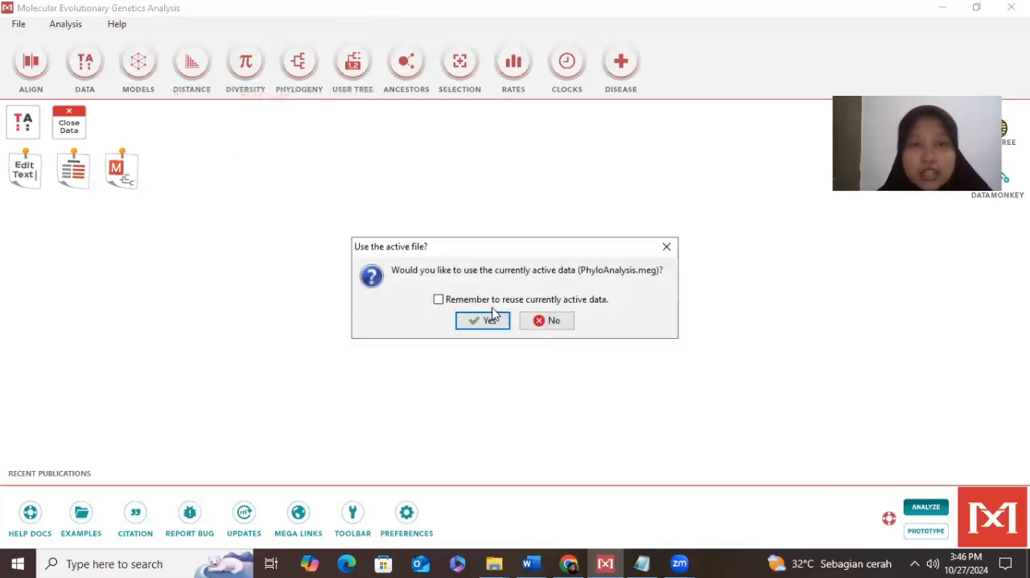
left_click(487, 320)
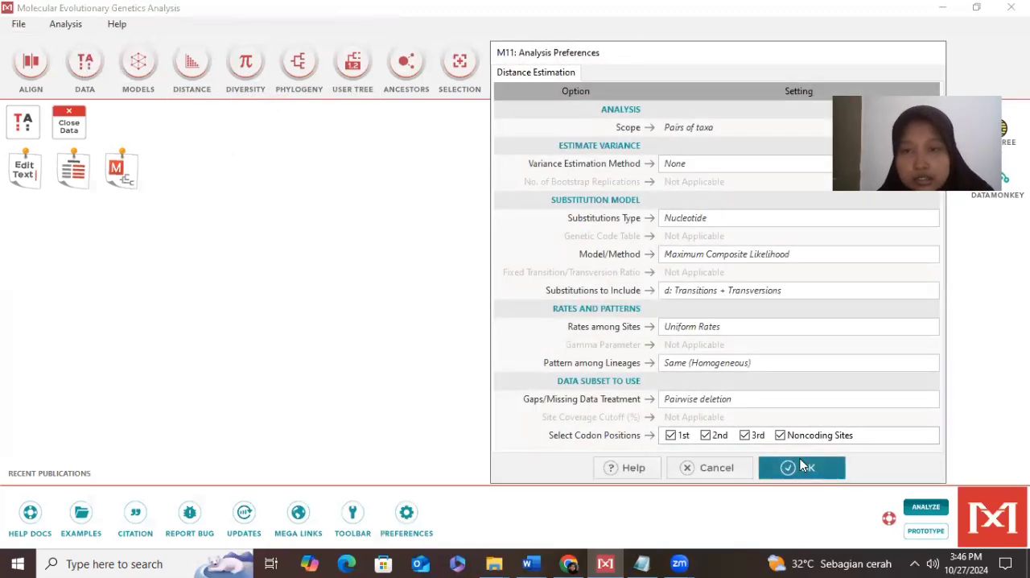
left_click(802, 467)
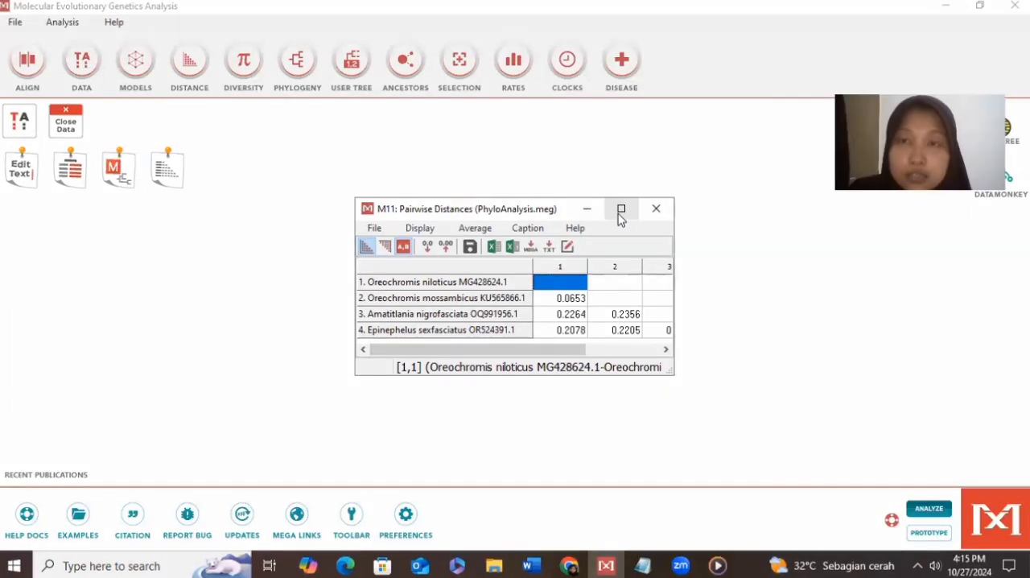
left_click(621, 210)
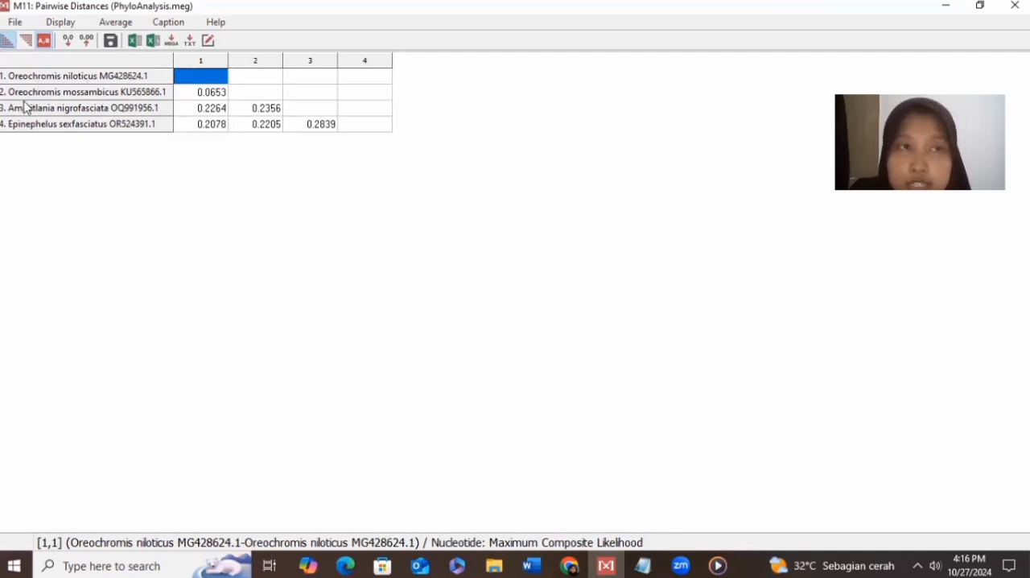
left_click(216, 95)
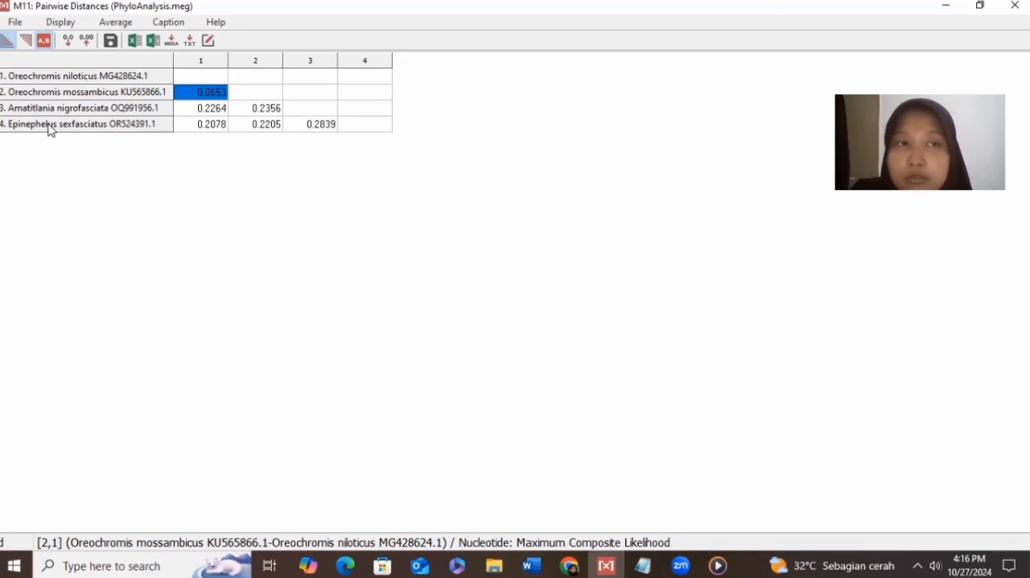
left_click(316, 128)
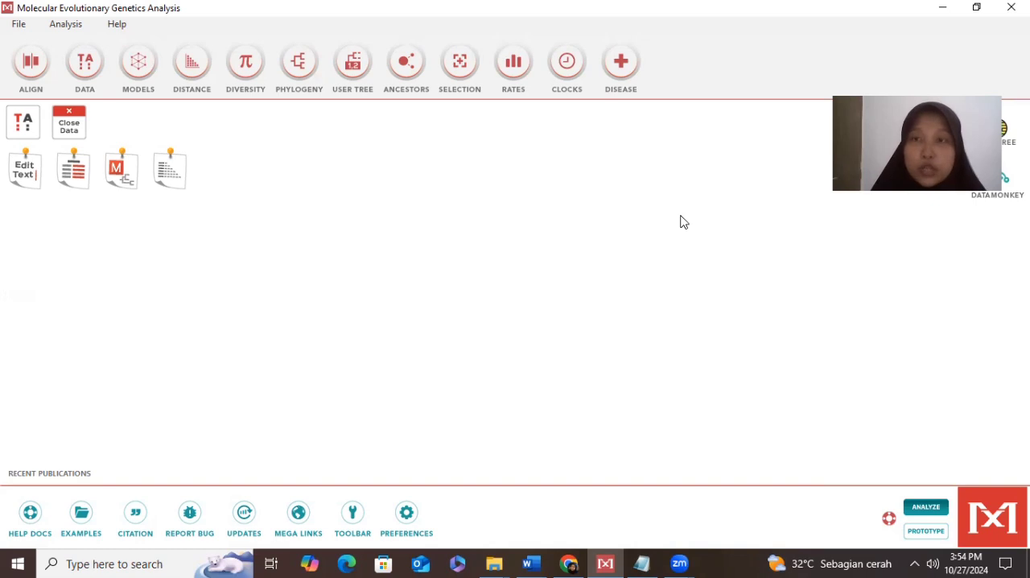
- Compute the nucleotide composition of the four sequences from the Sequence Data Explorer and display it as a maximized text file
left_click(24, 133)
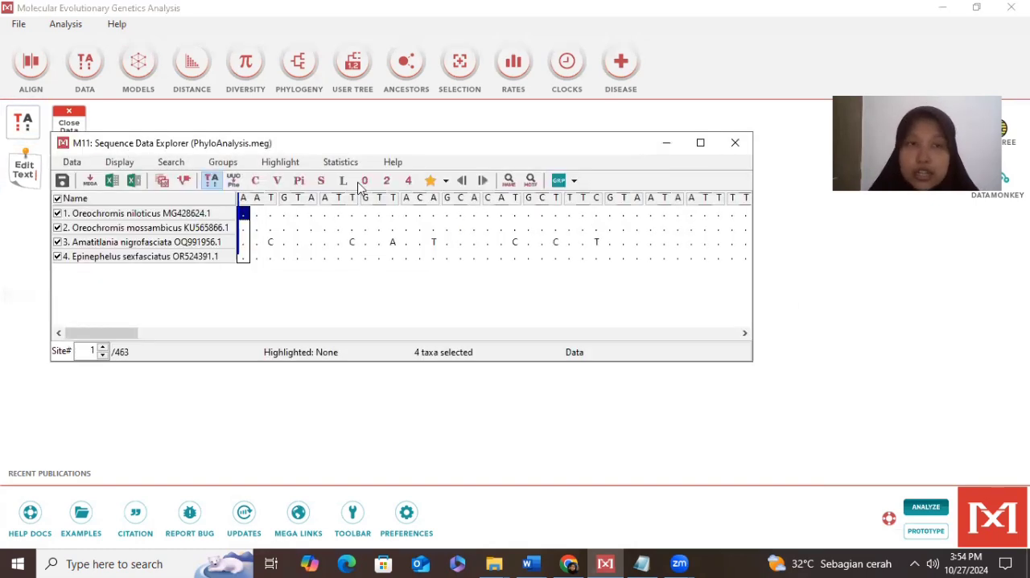
left_click(343, 165)
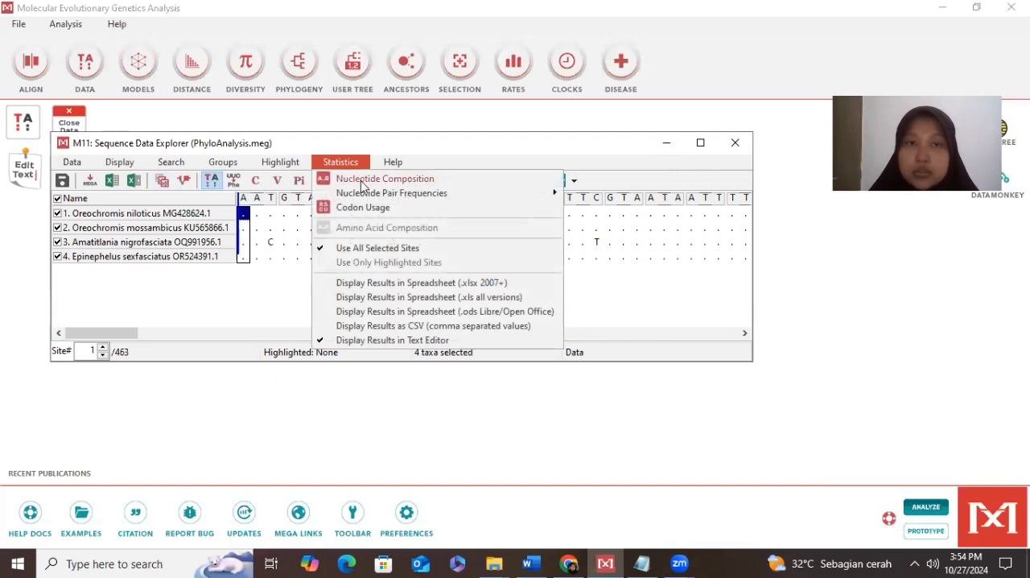
left_click(364, 185)
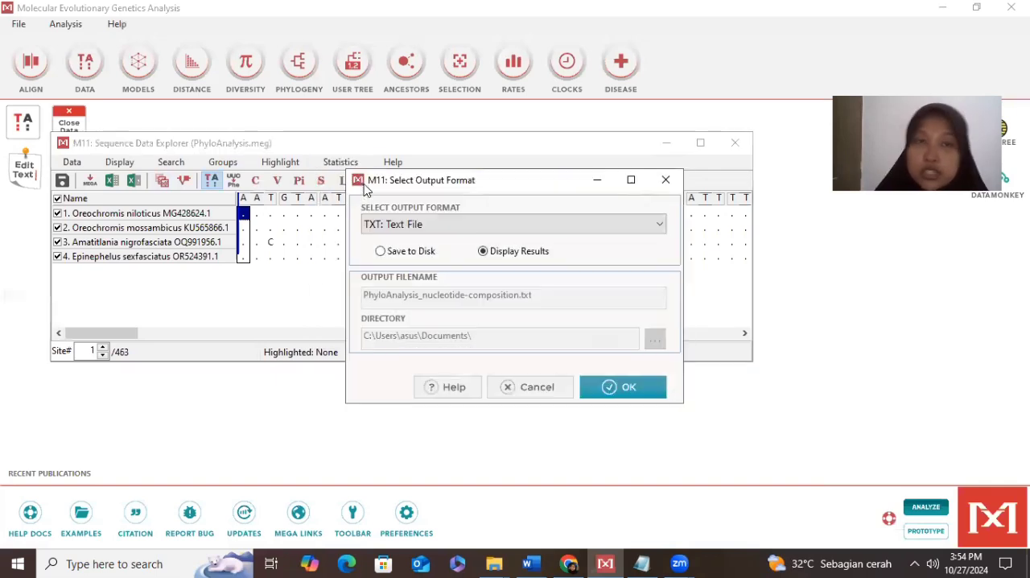
left_click(608, 404)
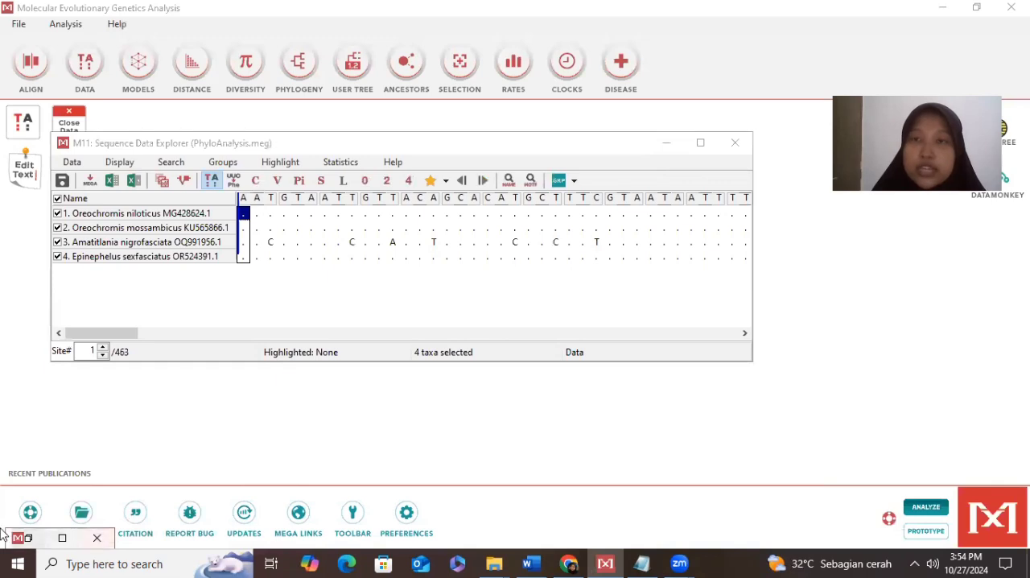
left_click(62, 540)
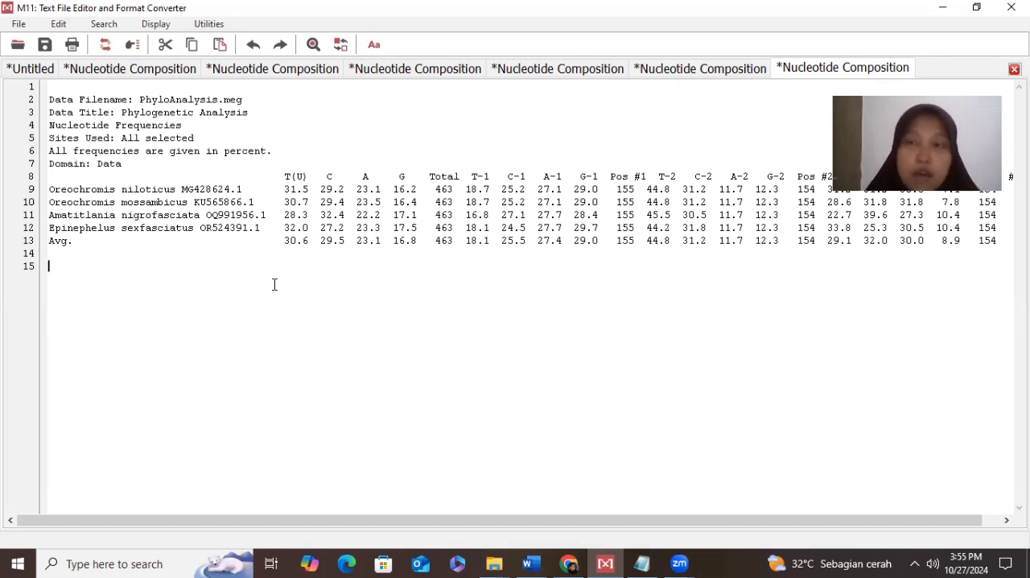
- Examine the nucleotide frequency table, highlighting the T(U) value of Oreochromis niloticus and the C value of Amatitlania nigrofasciata
left_click_drag(274, 285, 190, 229)
left_click(188, 230)
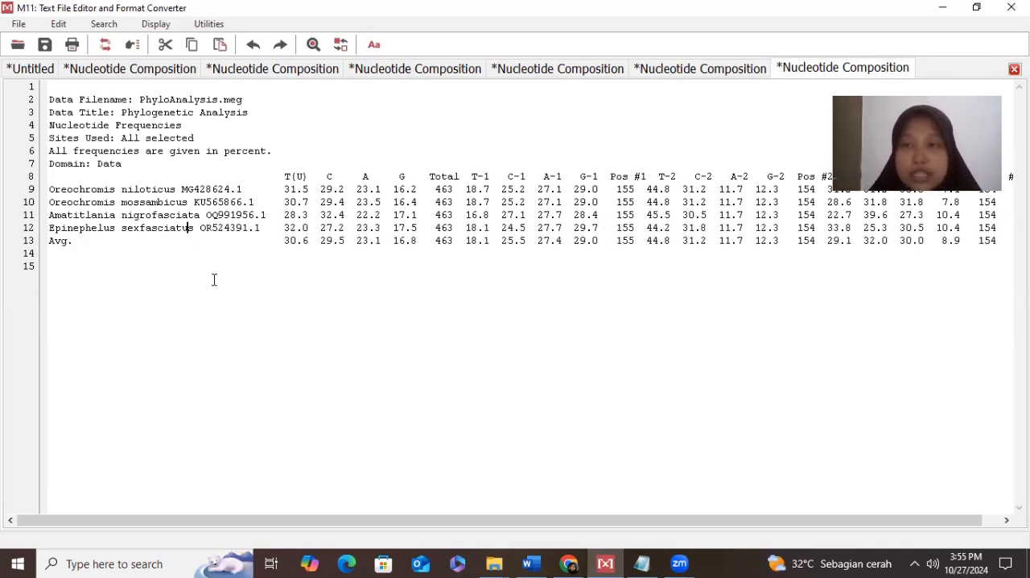
left_click_drag(49, 190, 175, 189)
left_click(176, 189)
left_click_drag(284, 190, 314, 188)
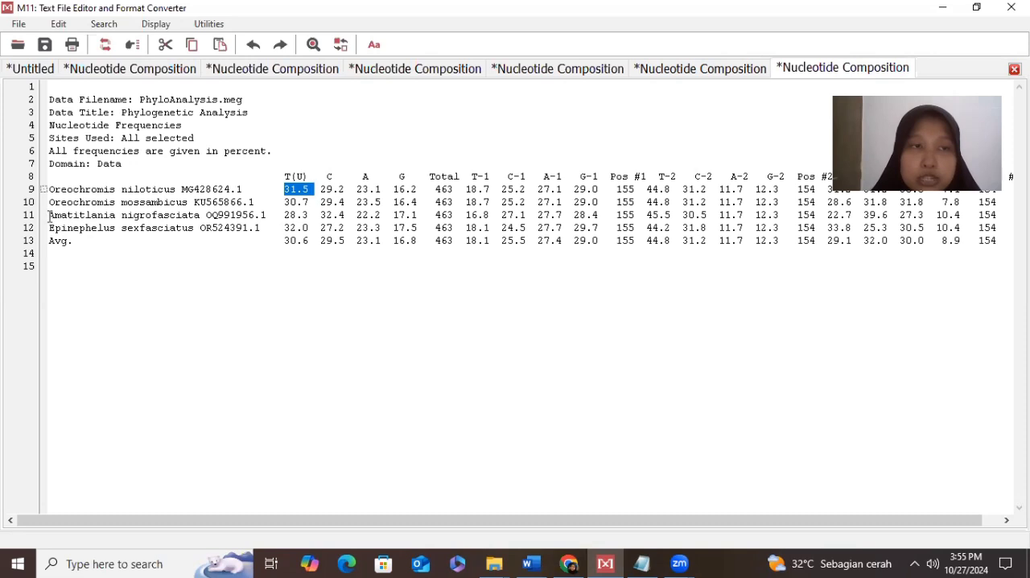
left_click_drag(50, 215, 201, 217)
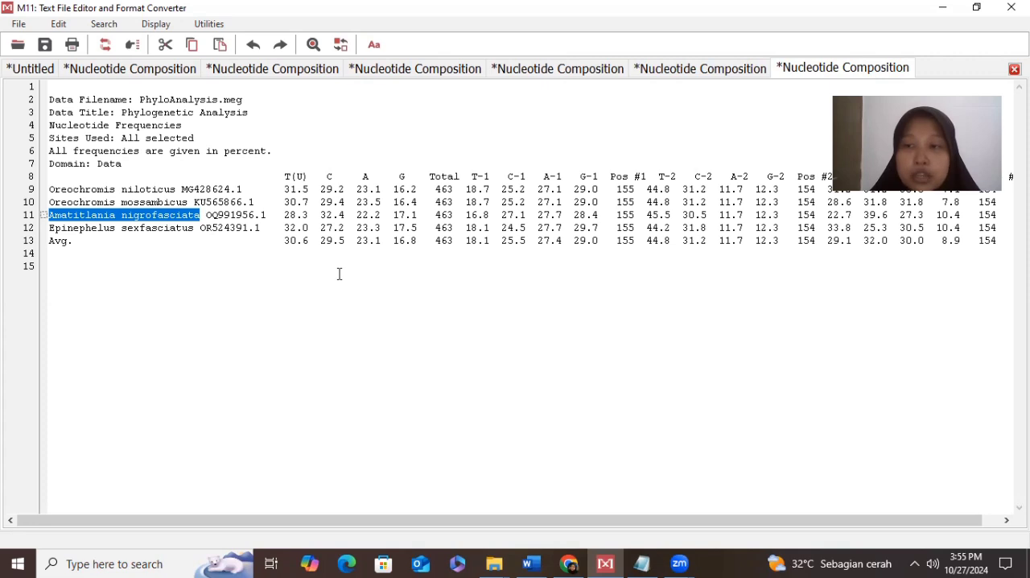
left_click(309, 225)
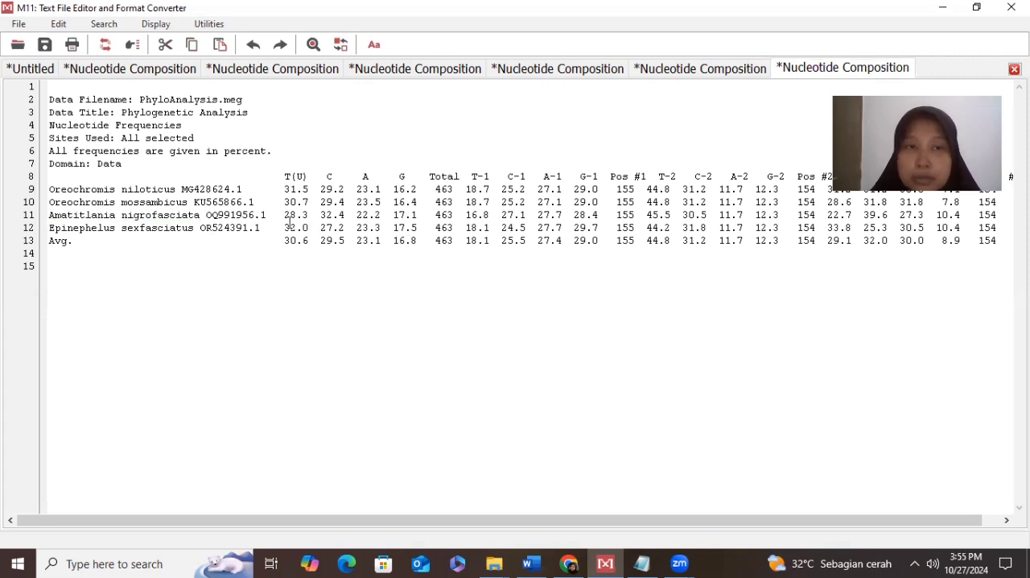
triple_click(320, 214)
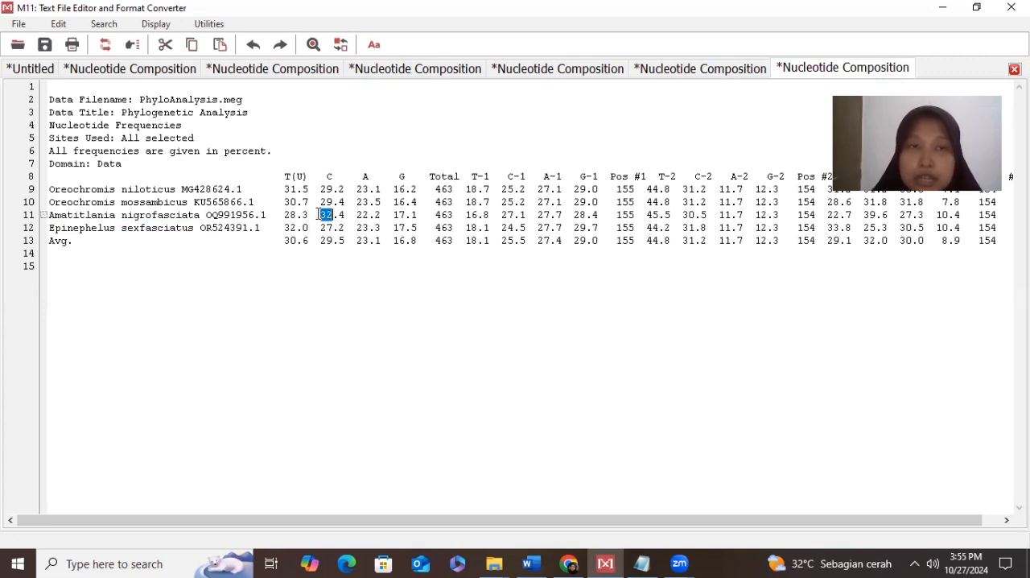
left_click(321, 214)
left_click_drag(320, 214, 349, 215)
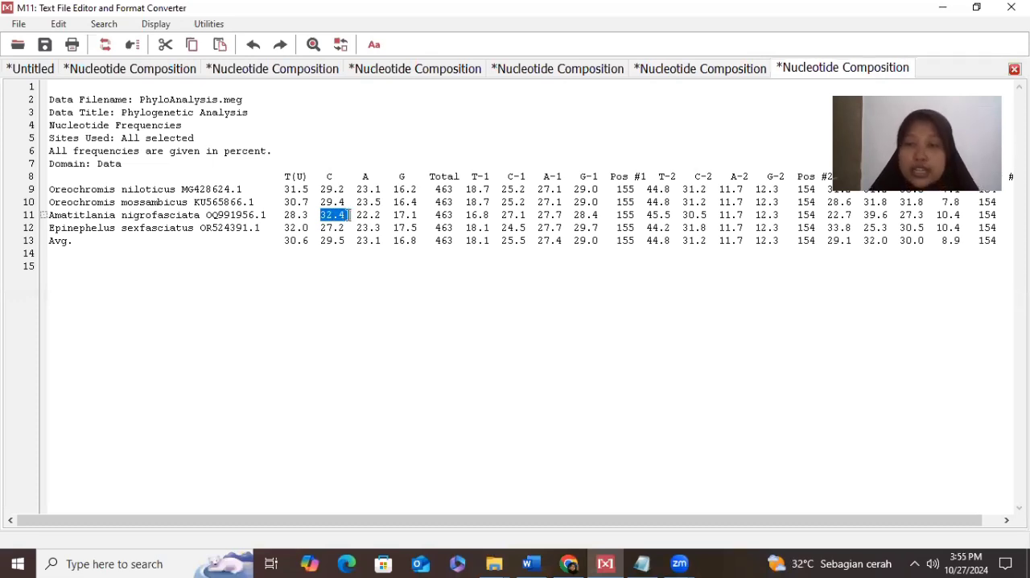
left_click_drag(349, 215, 351, 215)
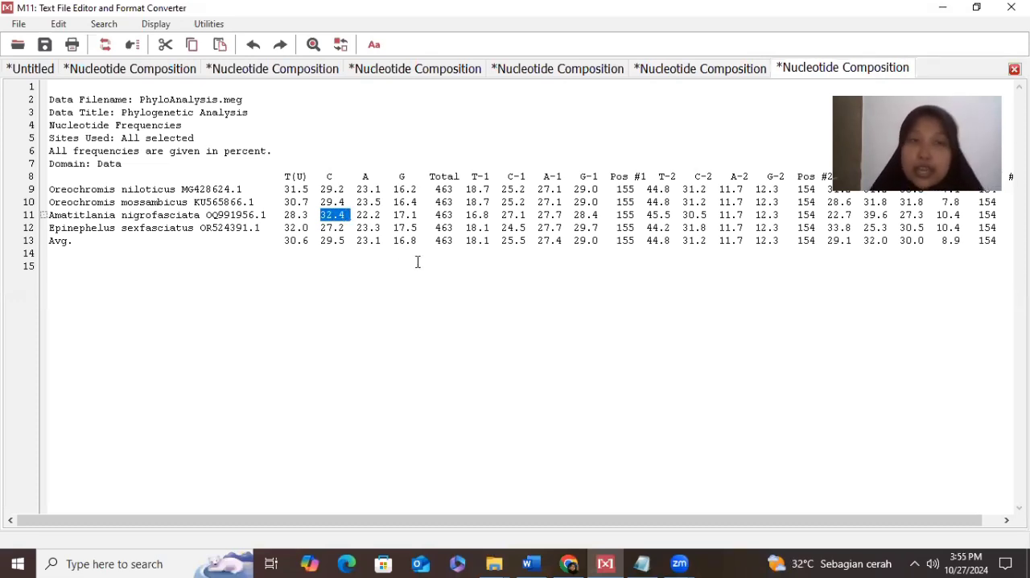
left_click(307, 258)
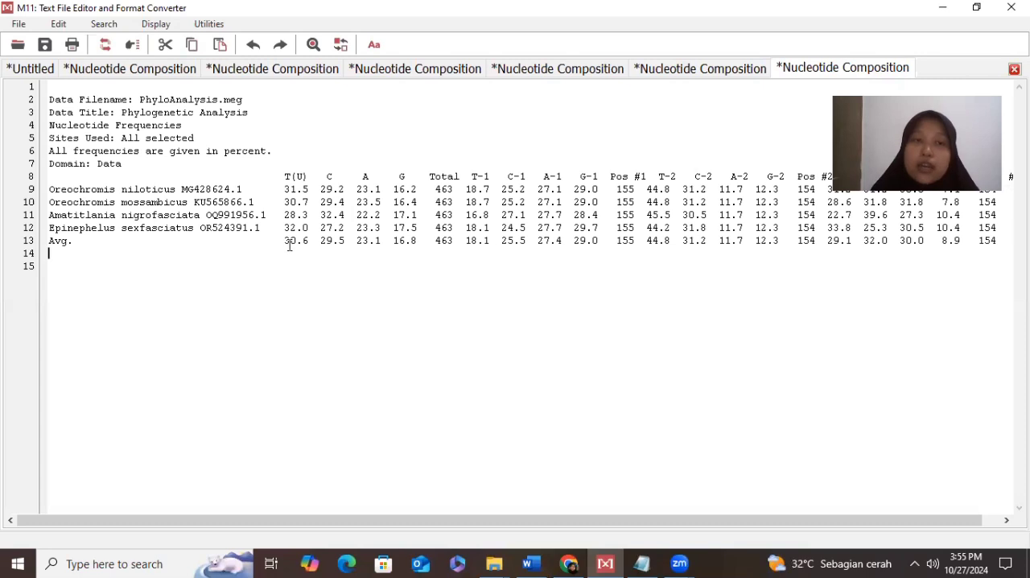